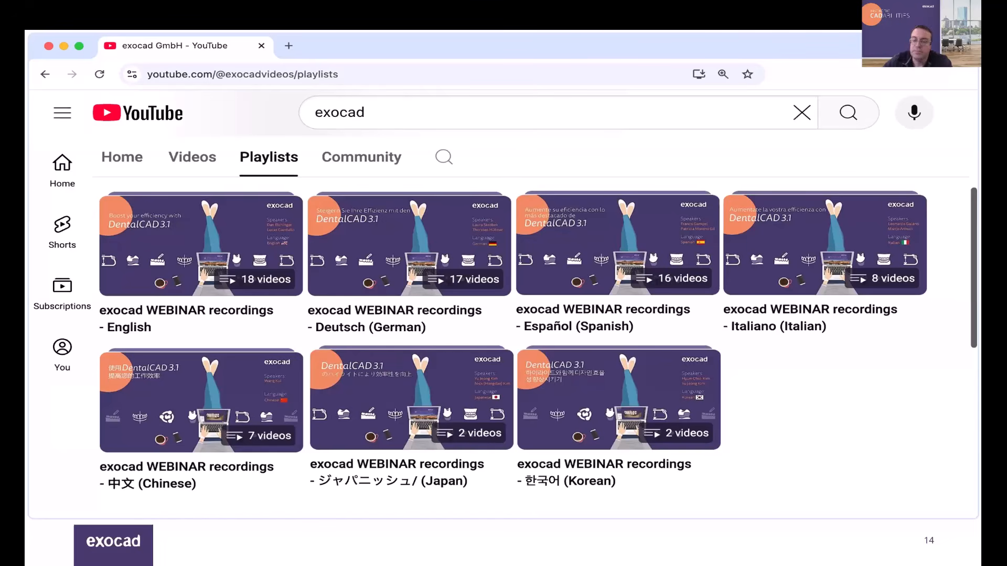
End the slide show, minimize the presentation and switch to the exocad project window.
key(Right)
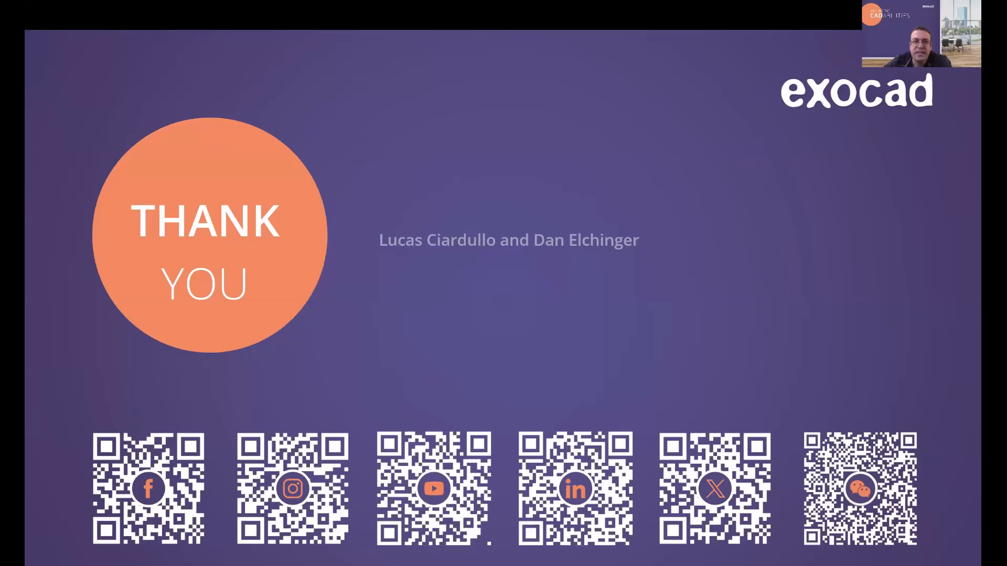
key(Escape)
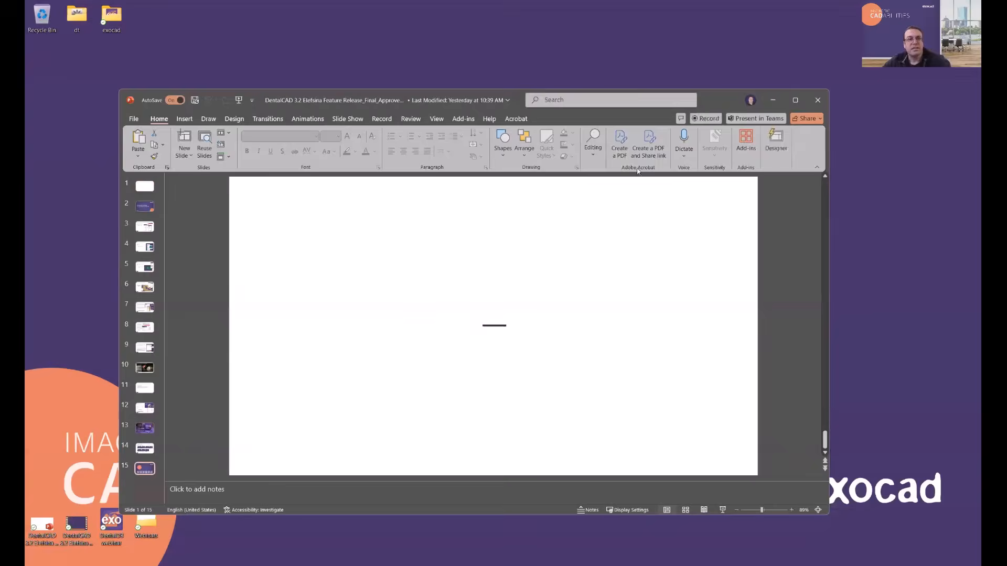
click(772, 100)
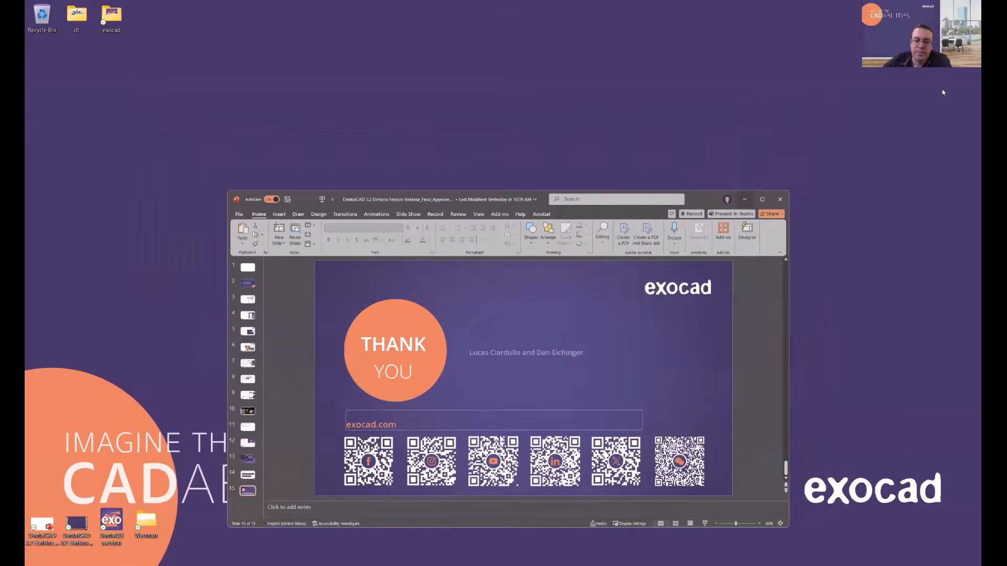
click(648, 534)
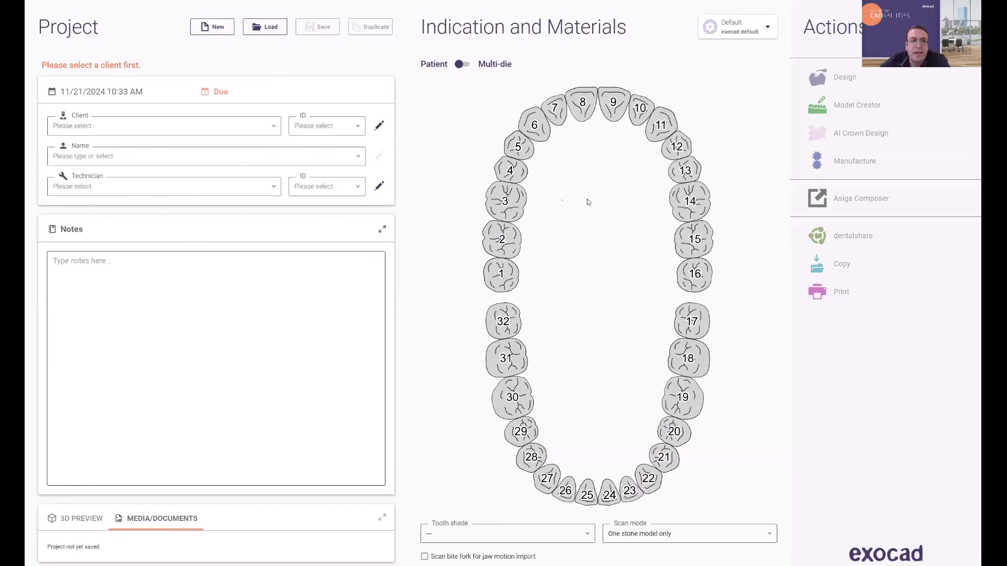
Choose the client Webinar and define a 3D Print bite splint for the upper jaw as a single arch appliance.
click(120, 129)
click(87, 151)
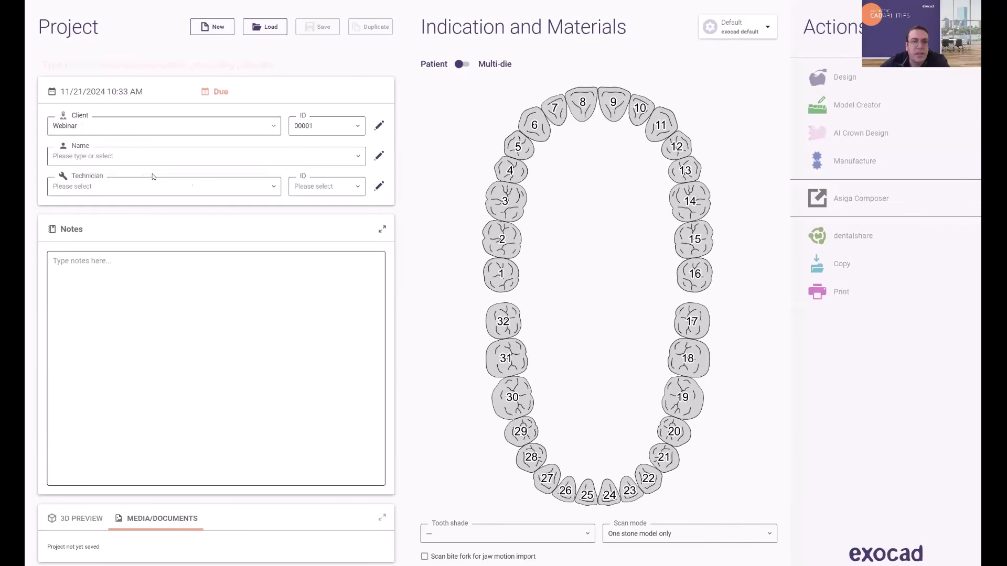
click(515, 205)
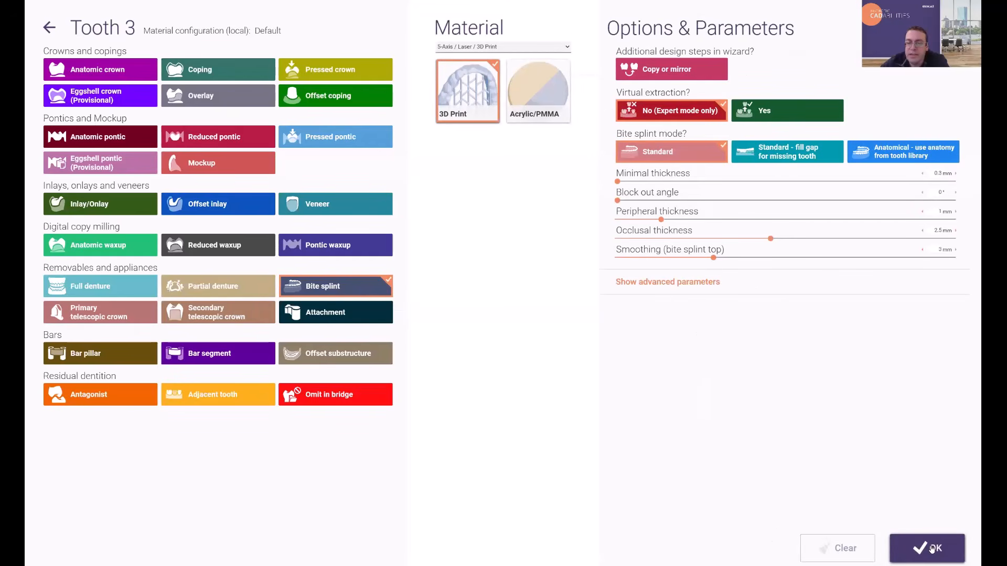
click(931, 548)
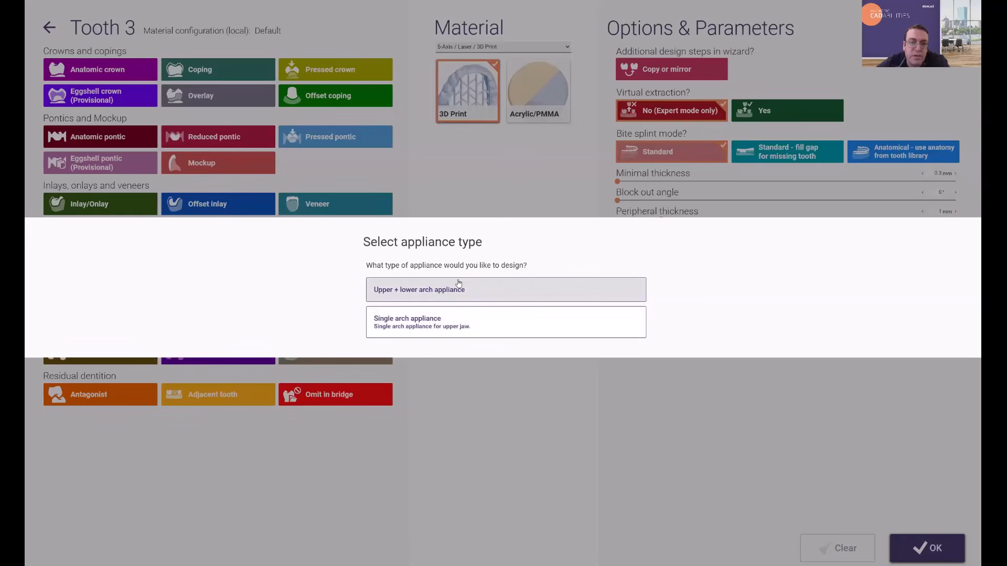
click(417, 326)
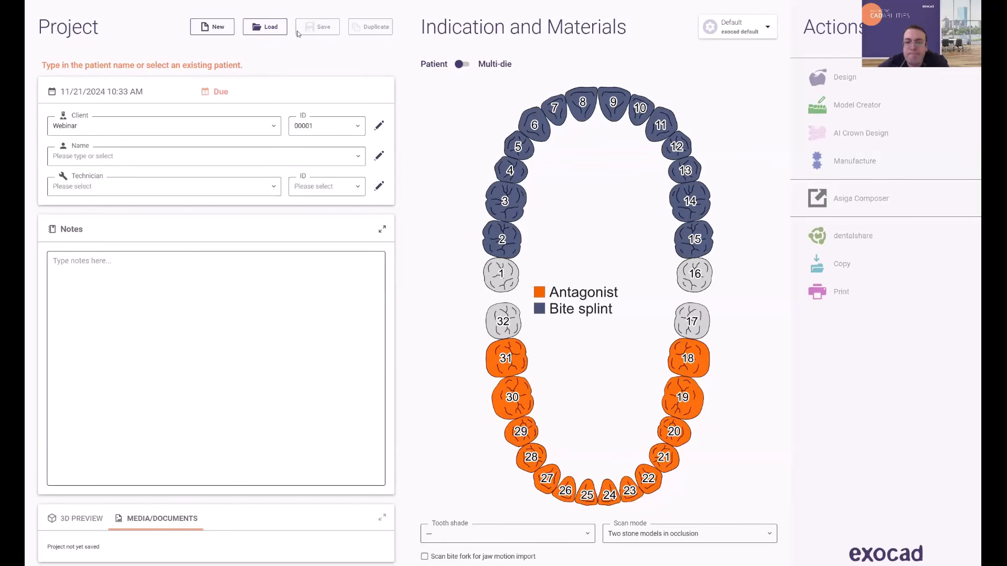
Load the project "3. Bite Splint, Upper and Lower Jaw" without saving the current one, and start its design from scan data only.
click(257, 29)
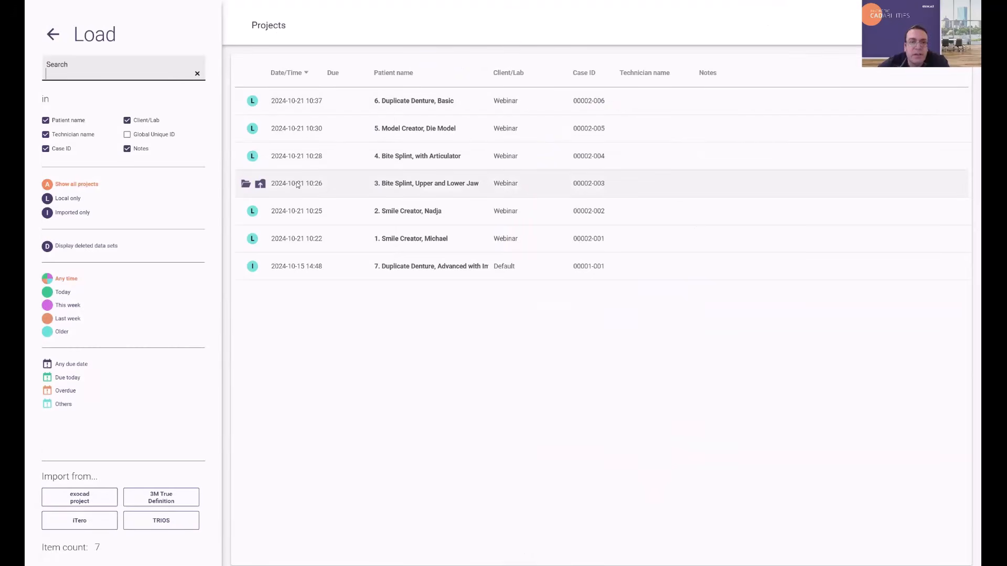
click(245, 184)
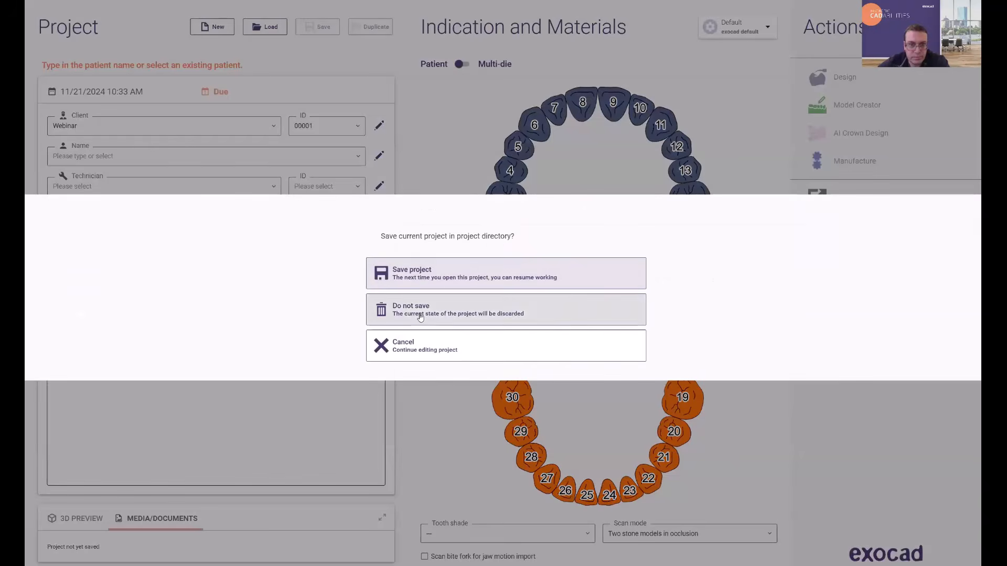
click(412, 307)
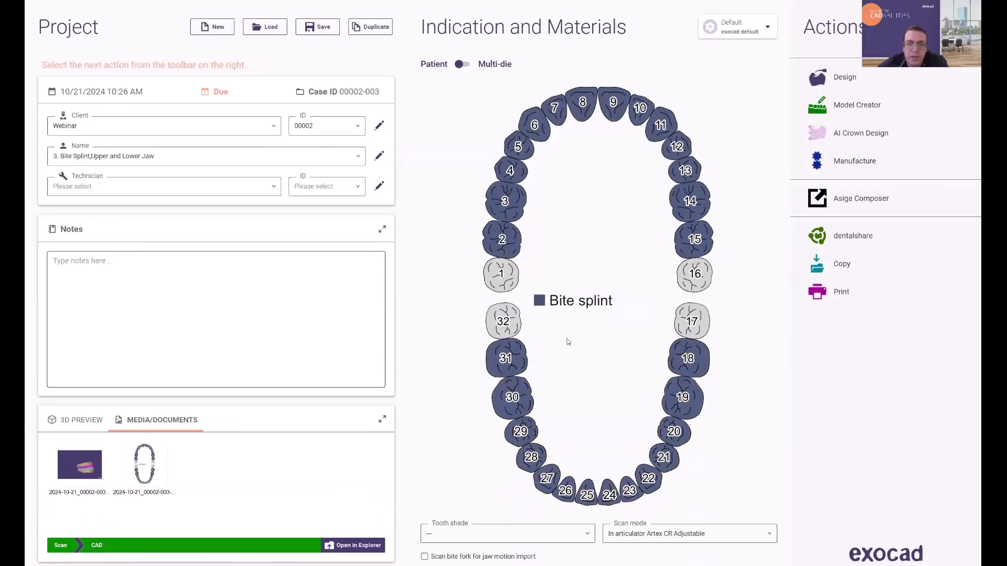
click(846, 79)
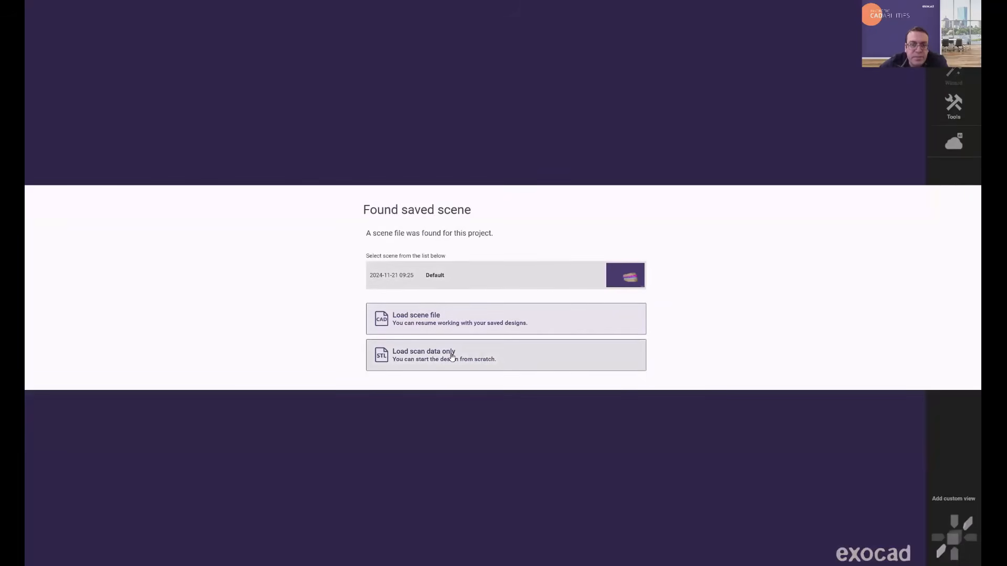
click(451, 354)
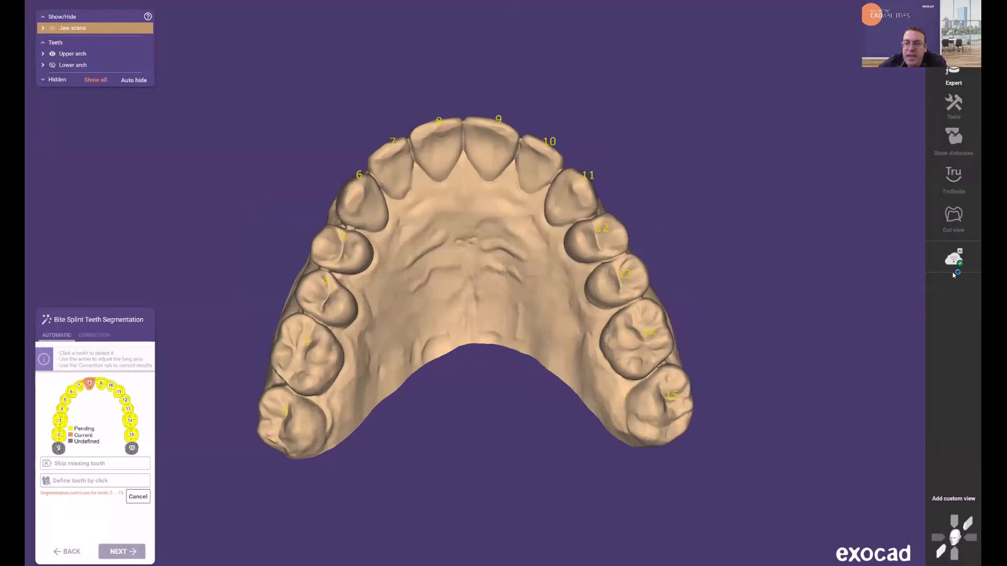
Accept the automatic bite splint teeth segmentation for the upper arch and the lower arch.
mouse_move(954, 258)
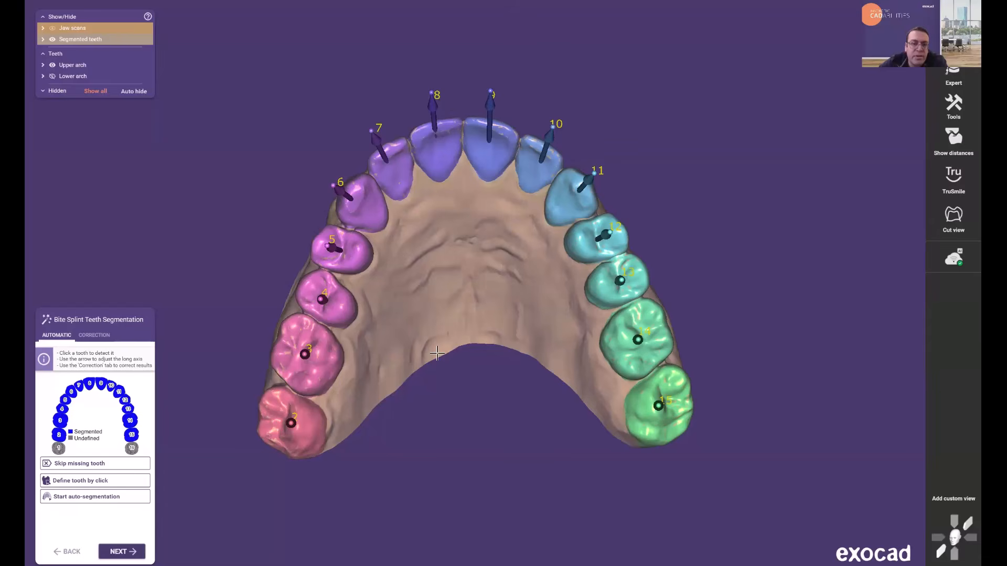
right_drag(436, 351, 441, 353)
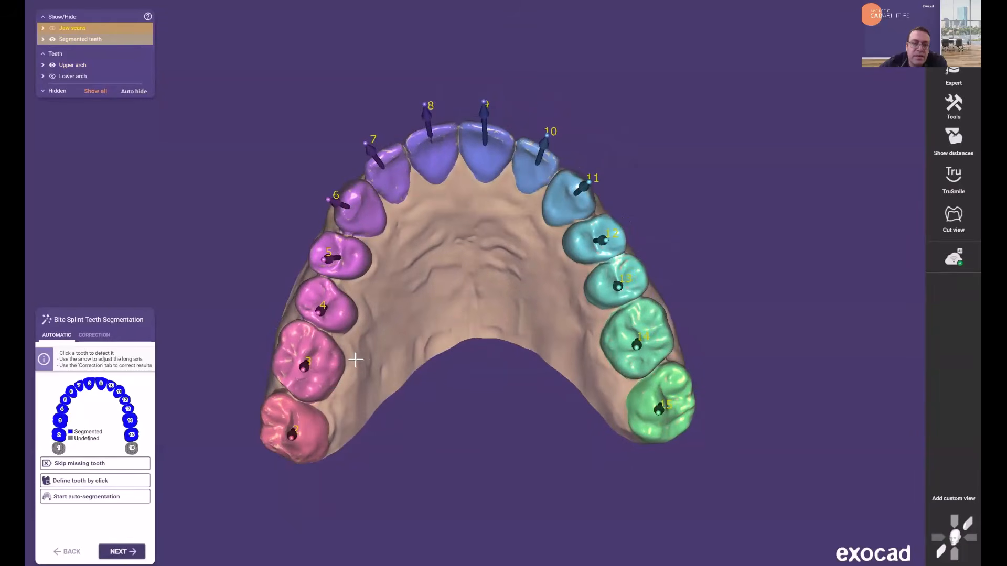
scroll(361, 360, up, 2)
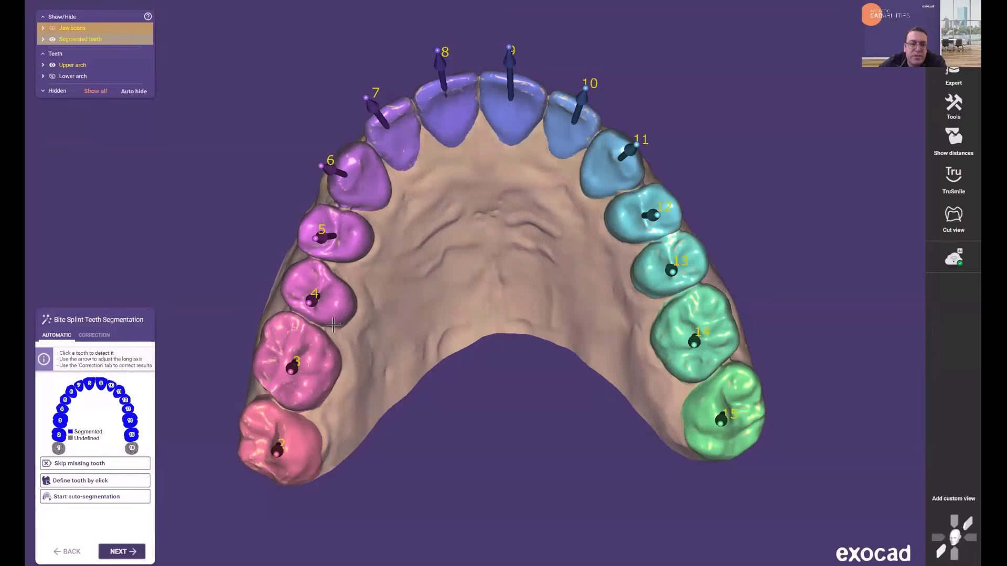
click(121, 551)
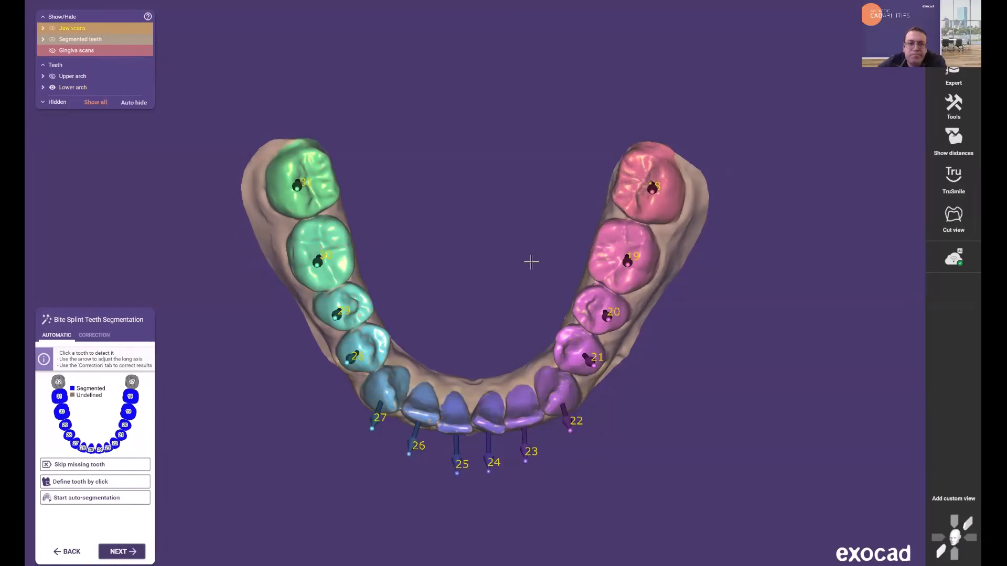
click(121, 552)
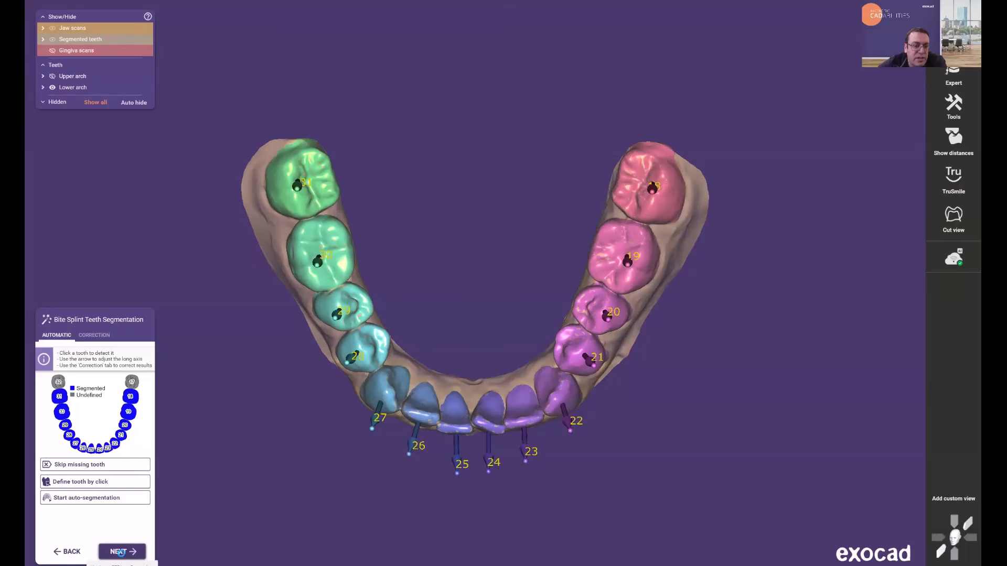
click(120, 552)
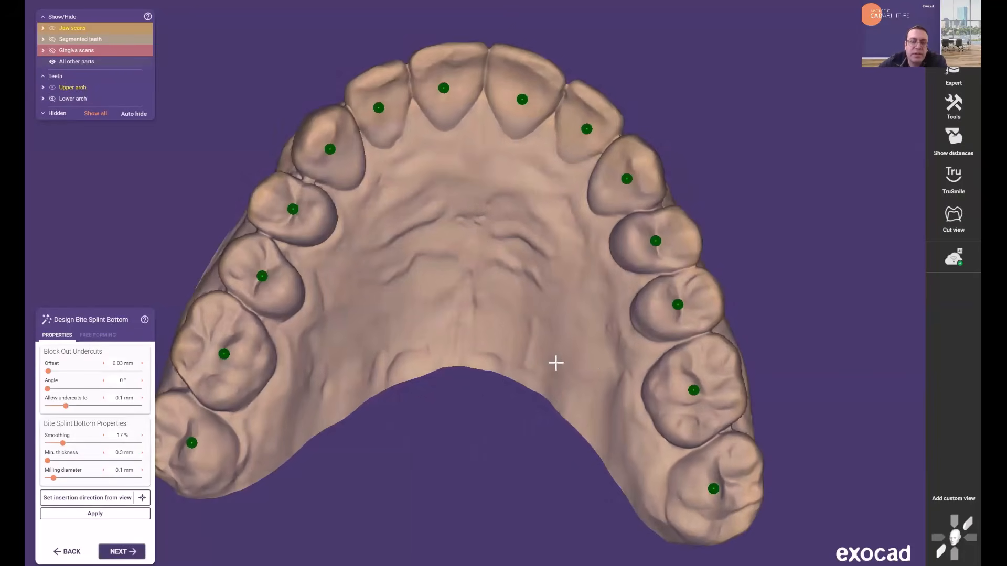
Set the upper bite splint's insertion direction from the current view and generate the splint bottom.
scroll(560, 363, down, 2)
right_drag(554, 294, 554, 293)
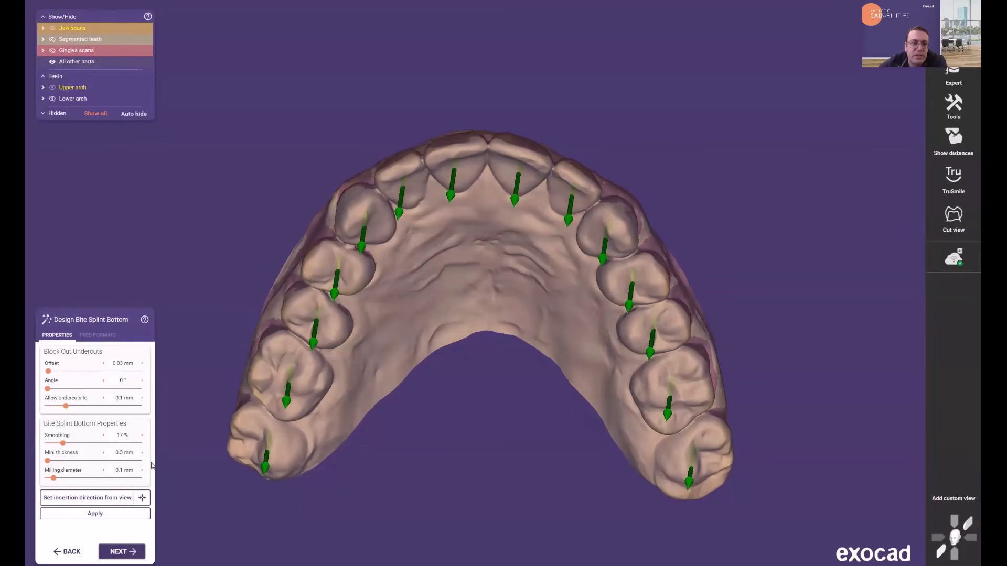
click(97, 498)
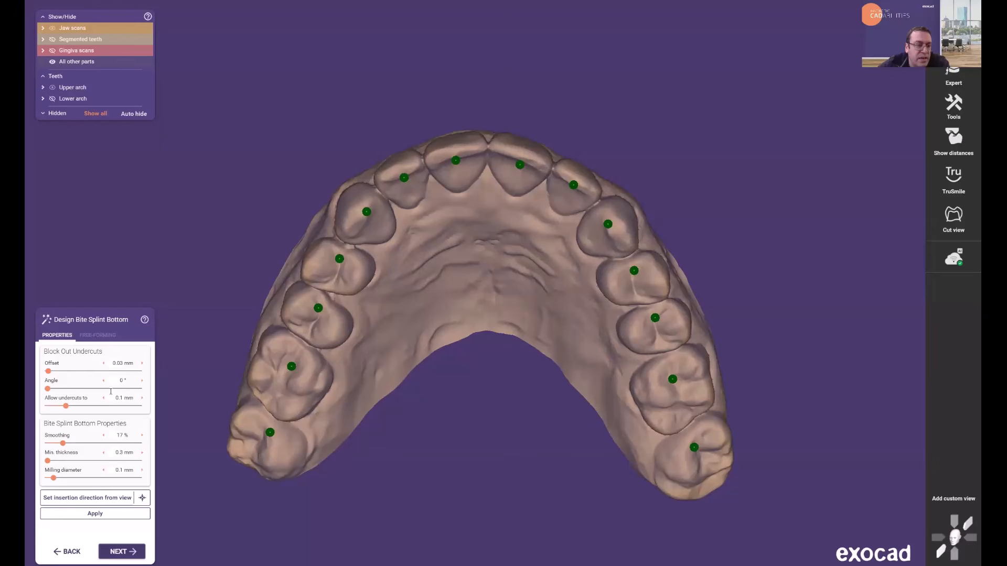
click(109, 501)
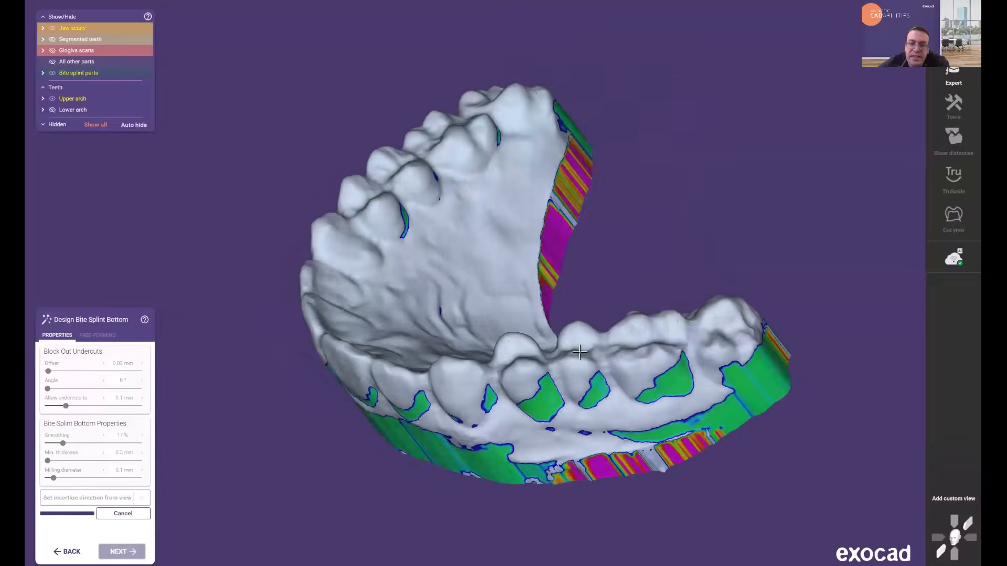
Check the upper splint bottom's undercuts, including with the Add/Remove free-forming tools open, and proceed to the lower arch.
scroll(607, 272, up, 2)
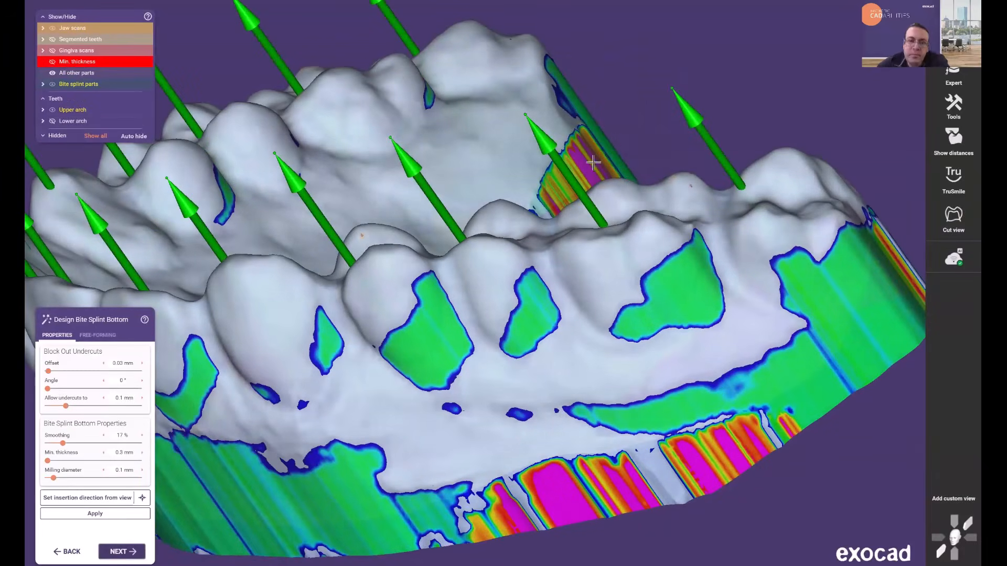
right_drag(593, 160, 646, 140)
scroll(629, 141, up, 4)
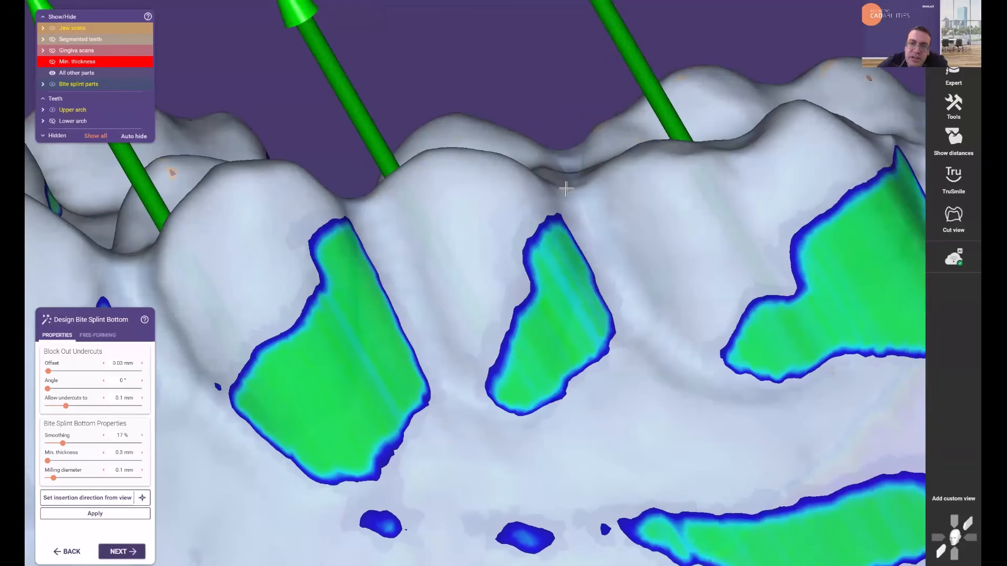
right_drag(568, 189, 59, 408)
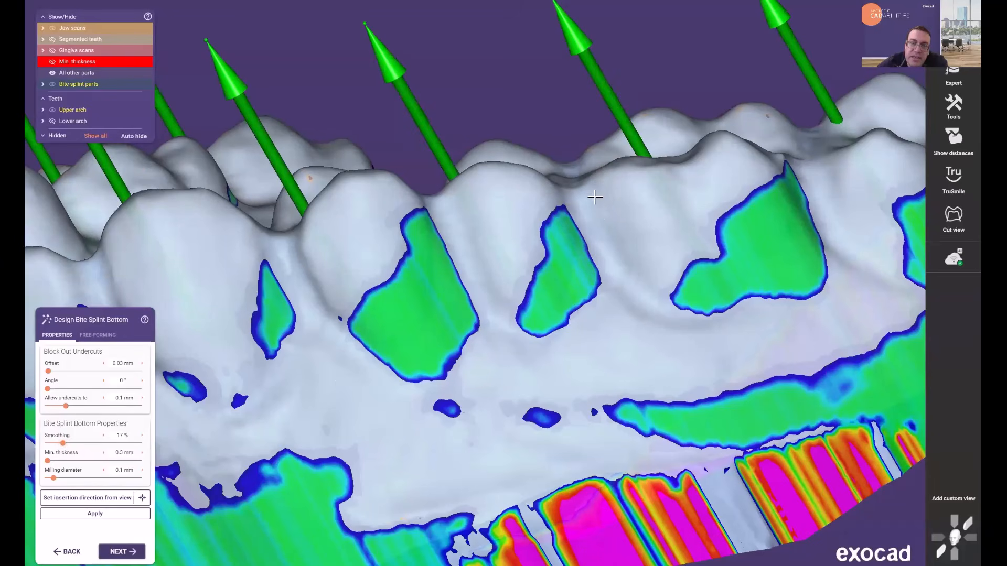
scroll(596, 195, down, 5)
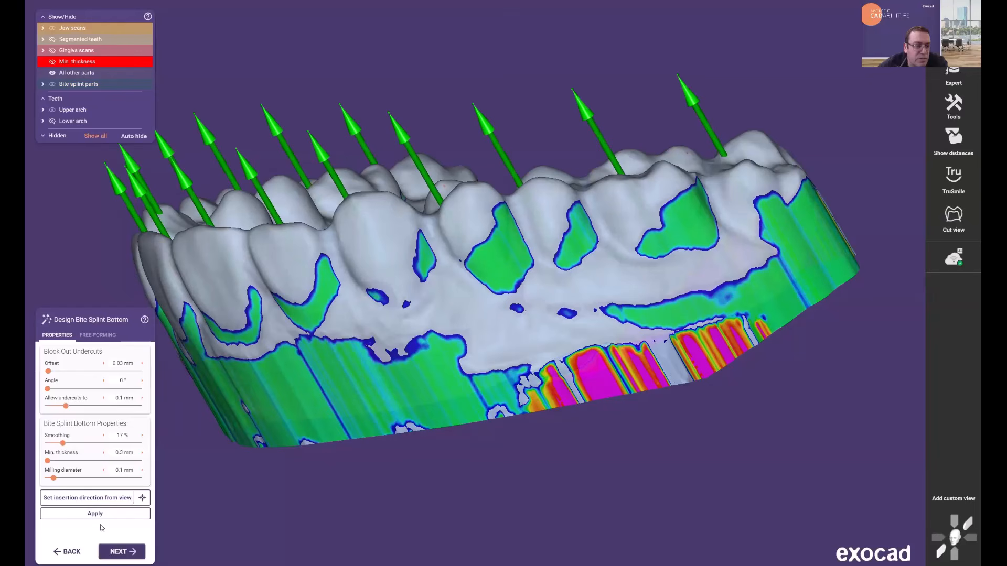
click(99, 336)
right_drag(443, 261, 288, 403)
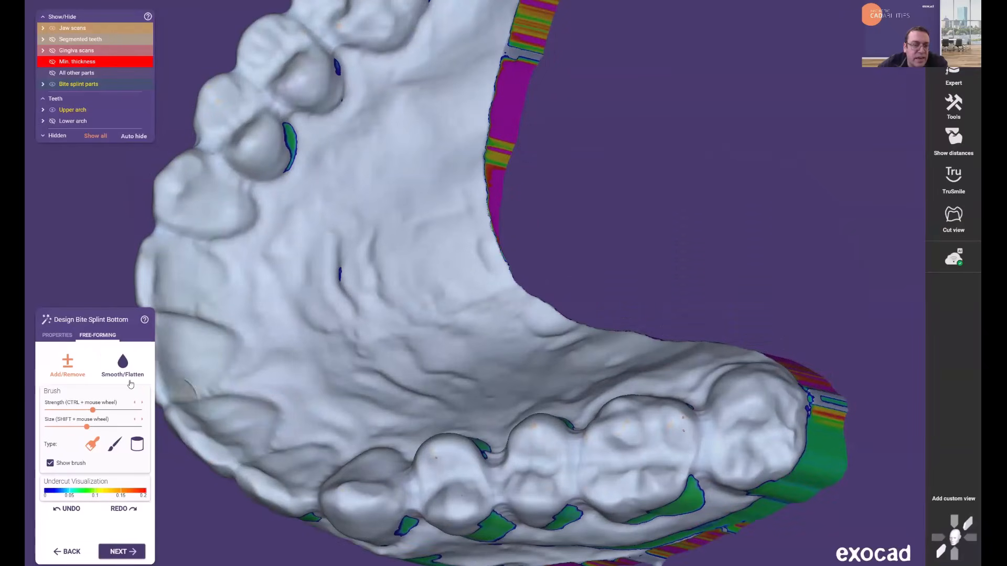
click(61, 377)
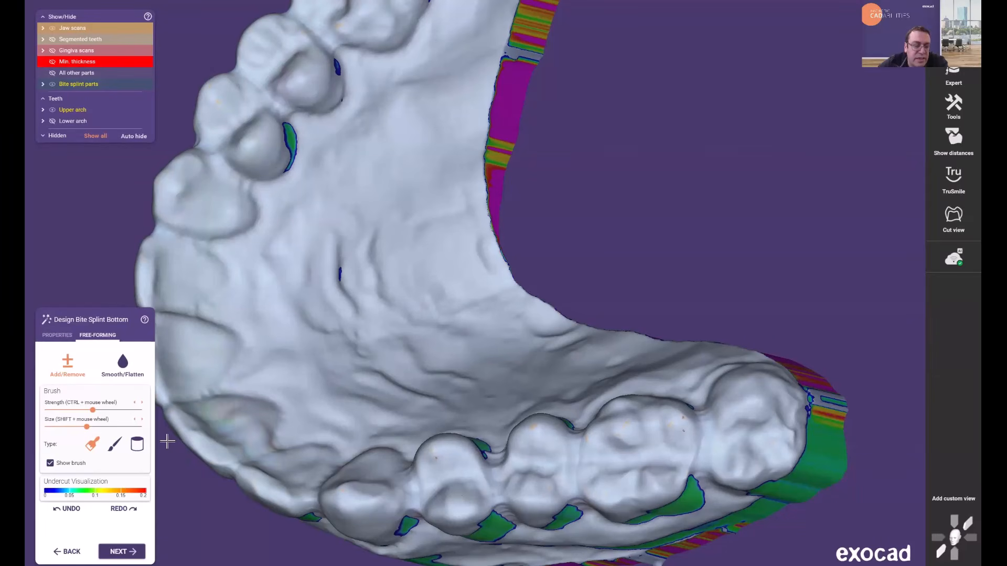
click(122, 553)
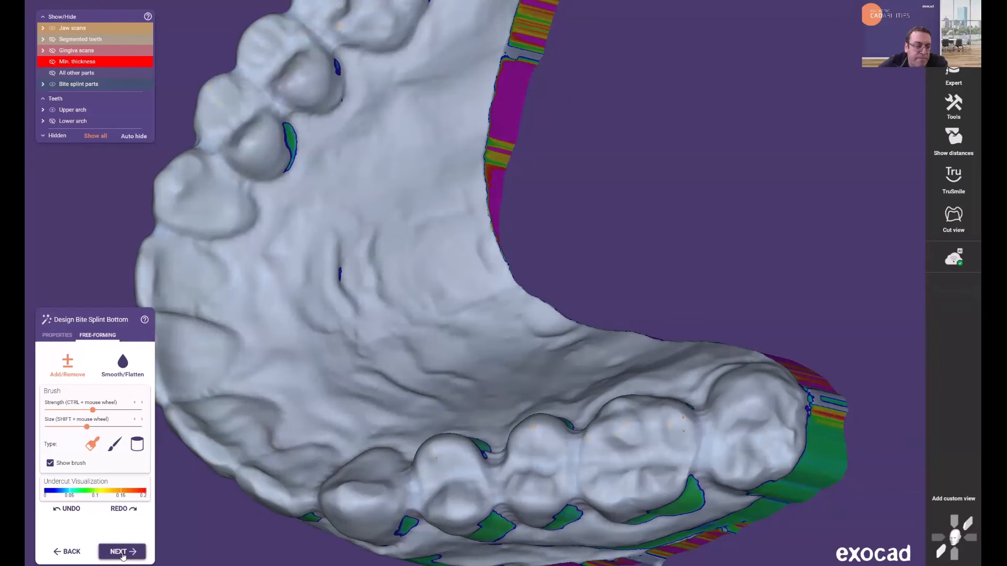
click(122, 551)
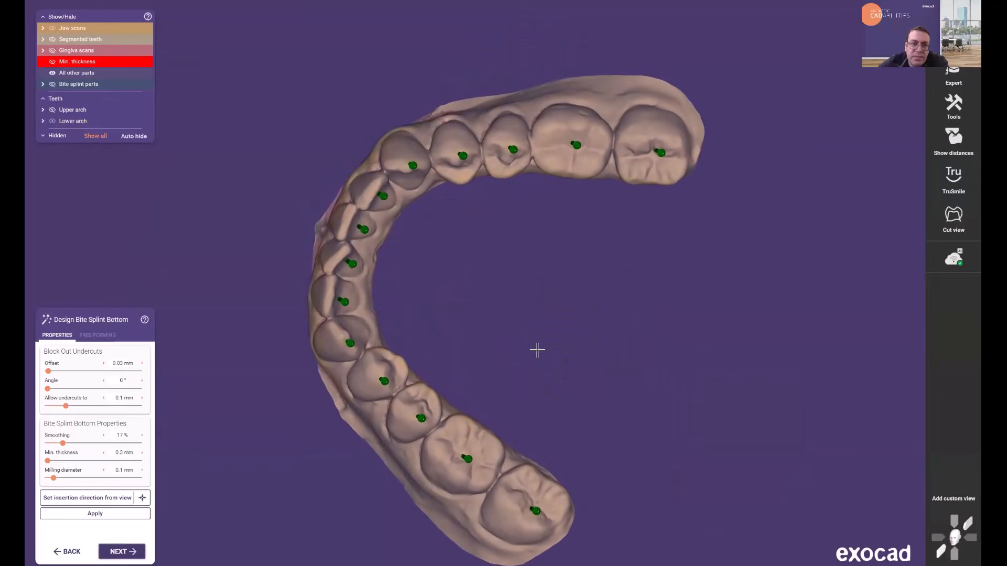
Set the lower splint's insertion direction from the current view, generate its bottom and proceed to the virtual articulator stage.
click(90, 498)
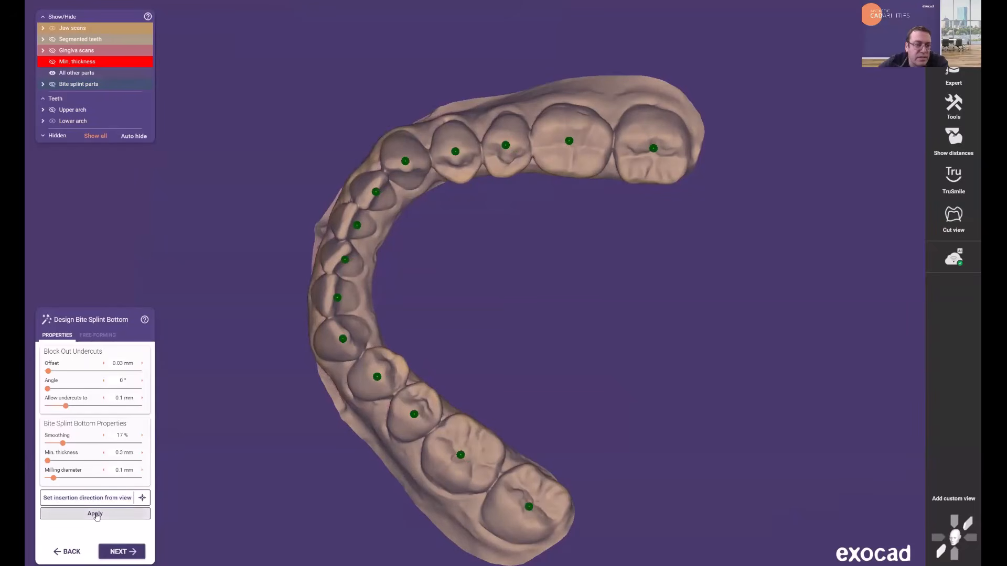
click(95, 514)
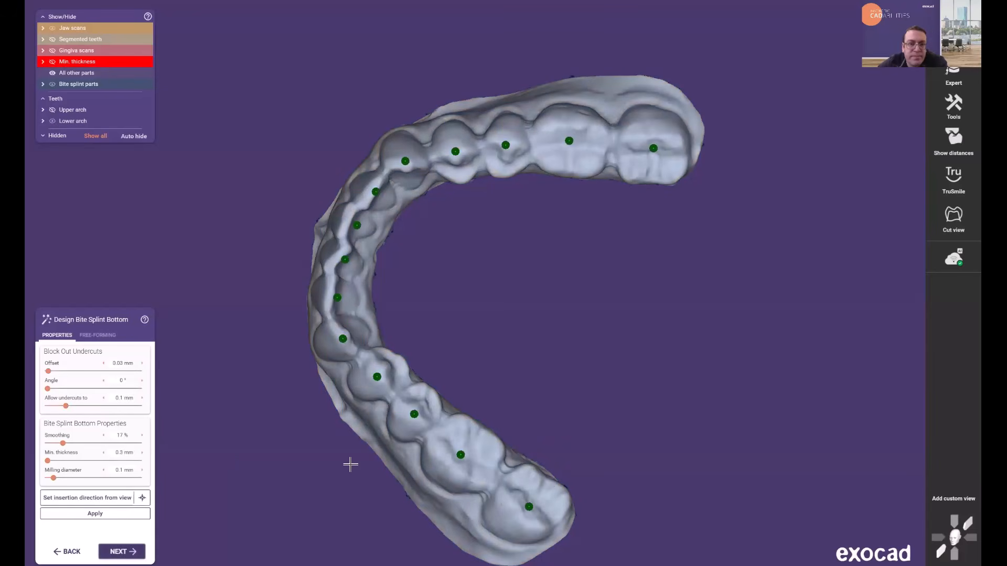
right_drag(326, 443, 326, 443)
click(124, 552)
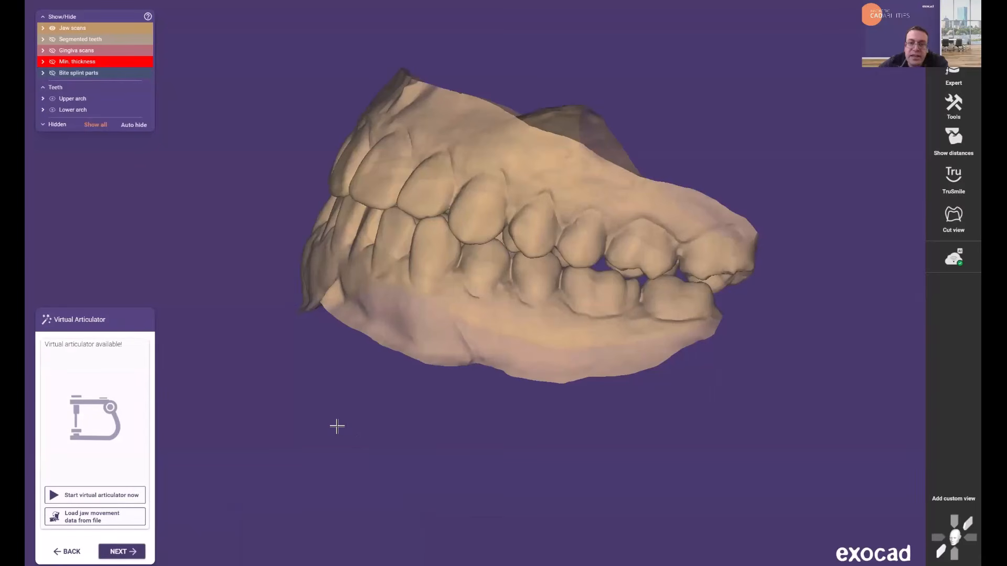
Show the minimum thickness layer over the upper and lower jaw scans.
right_drag(407, 414, 406, 414)
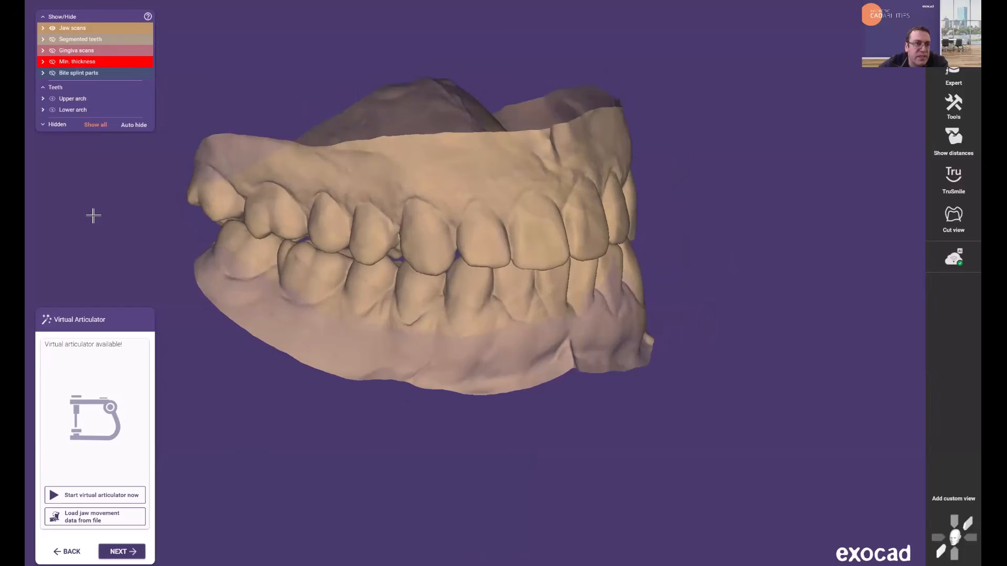
click(52, 62)
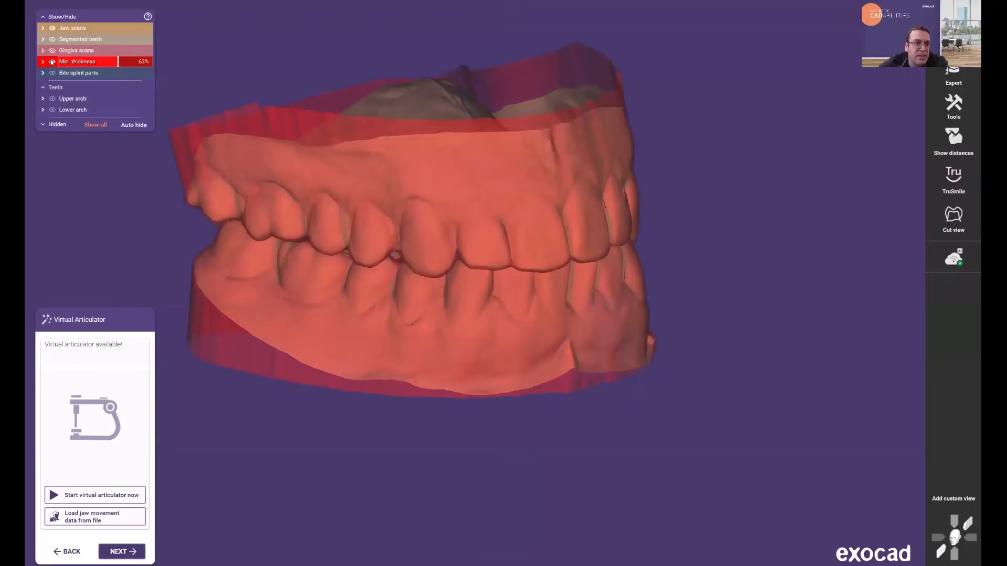
Hide the minimum thickness layer and set the opening of bite to 4 mm on the Artex CR Adjustable virtual articulator.
click(51, 62)
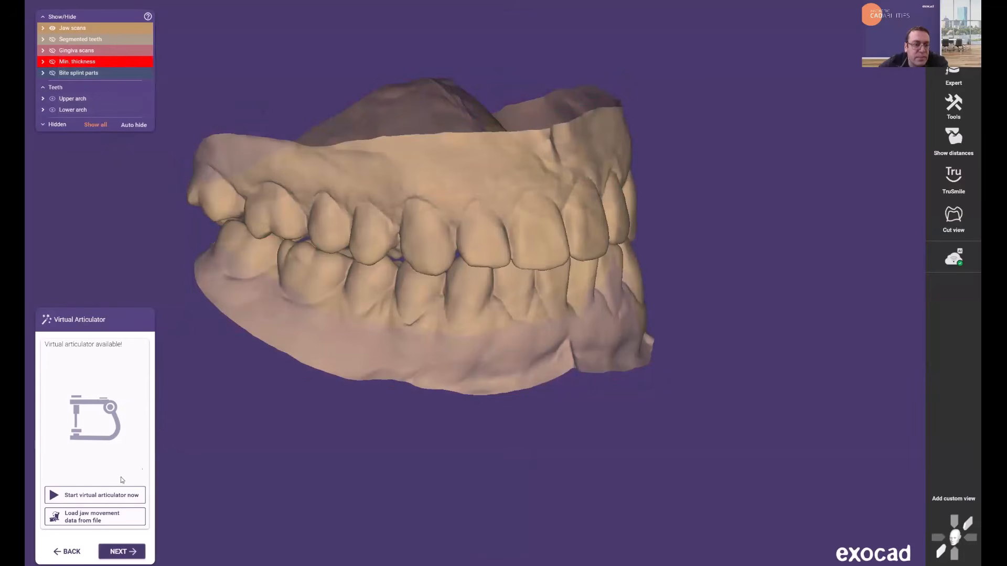
click(85, 495)
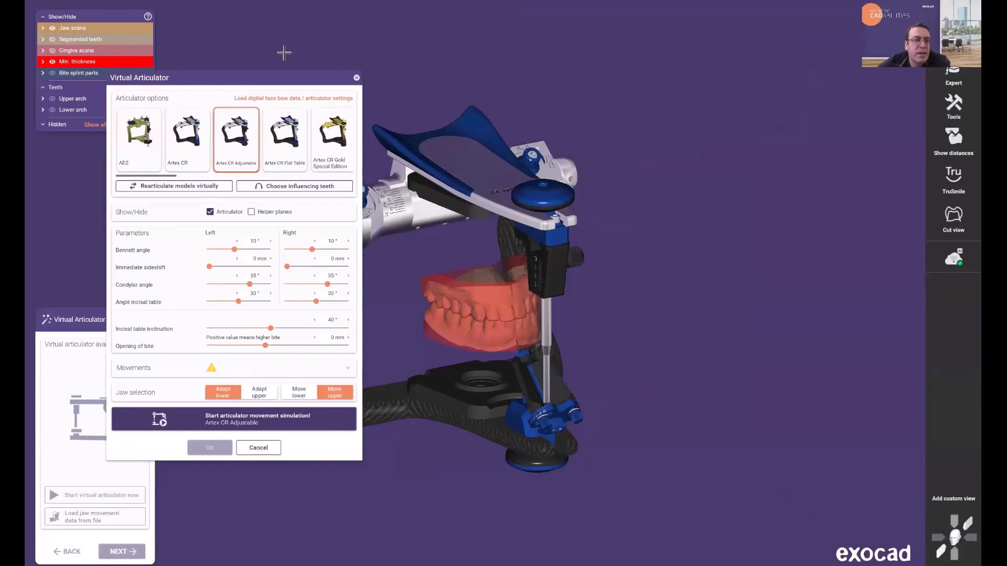
drag(265, 83, 271, 88)
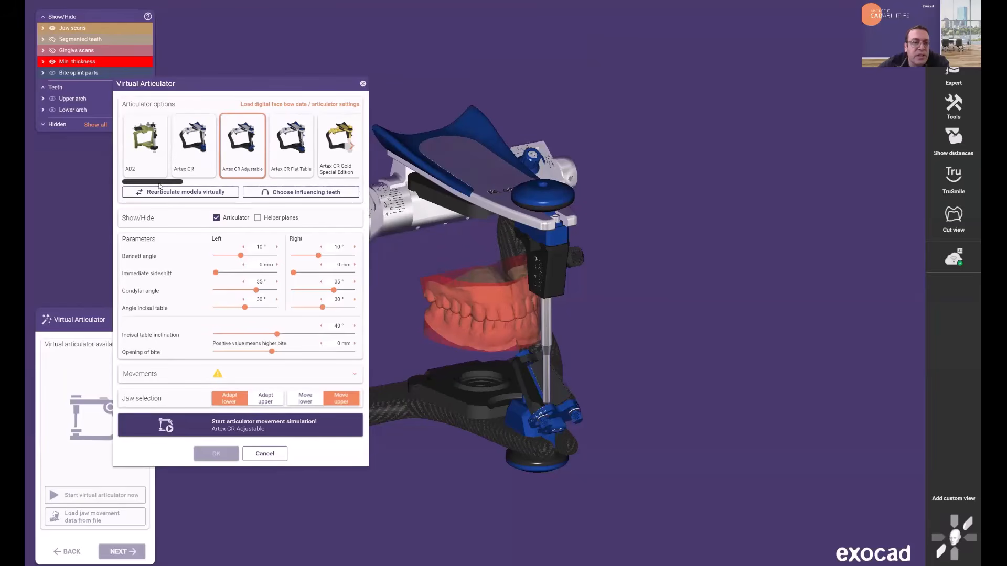
mouse_move(168, 185)
mouse_down()
mouse_move(281, 177)
mouse_move(150, 183)
mouse_up()
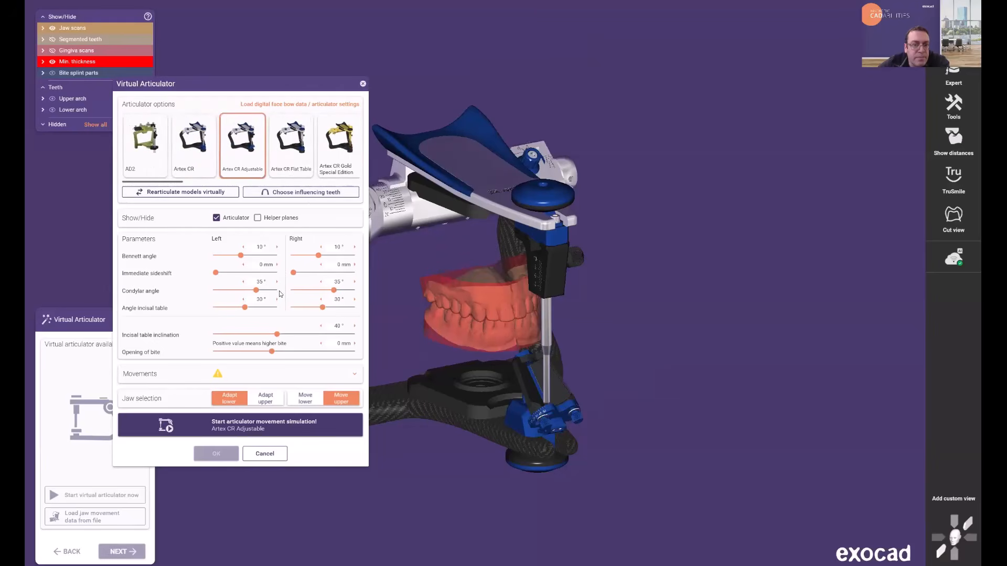
click(335, 343)
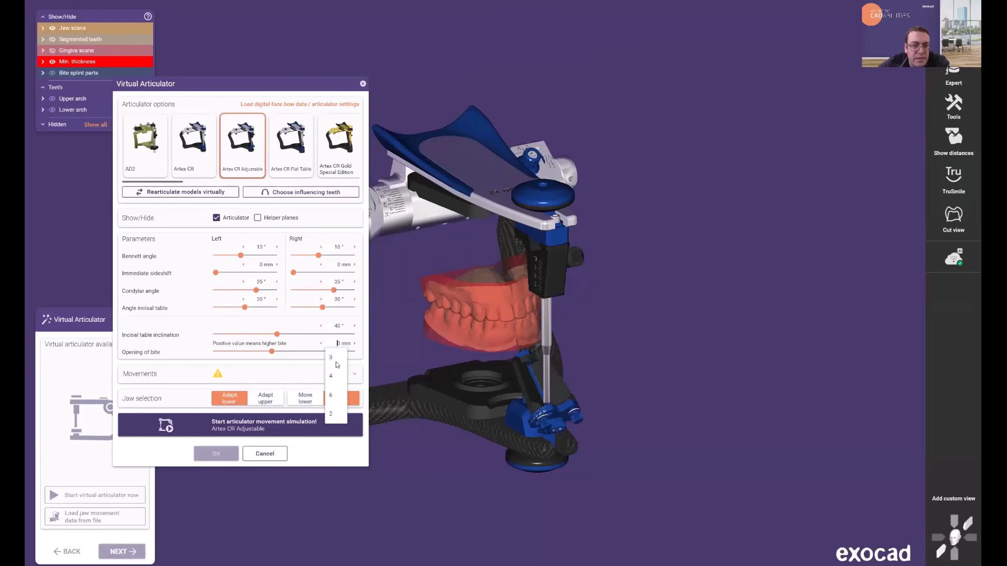
click(336, 378)
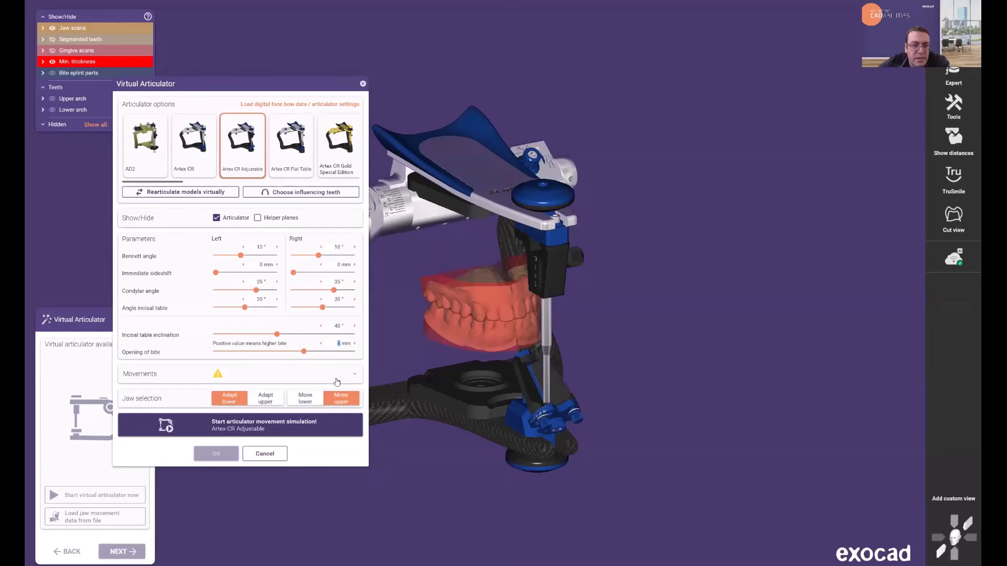
scroll(540, 286, up, 10)
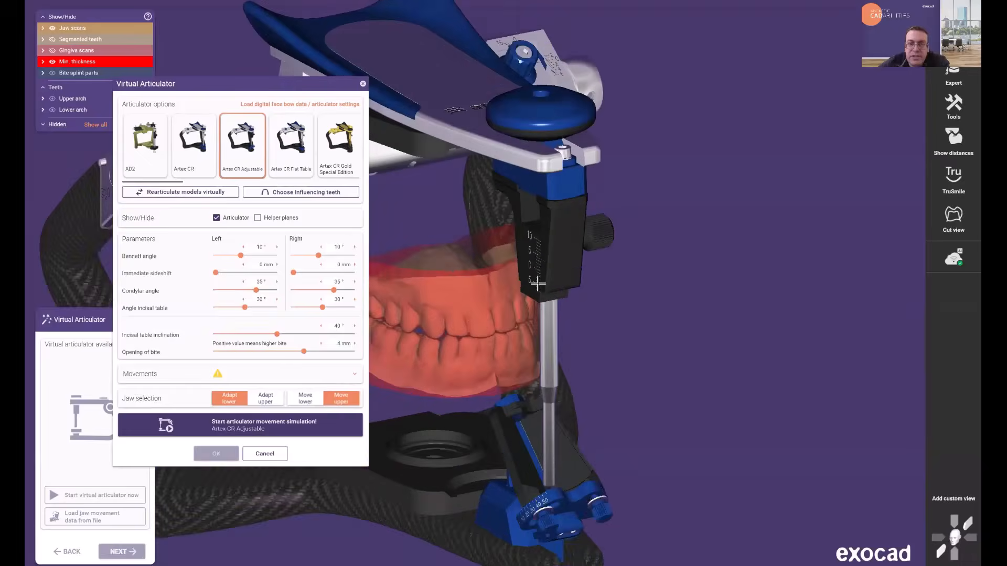
right_drag(563, 270, 600, 269)
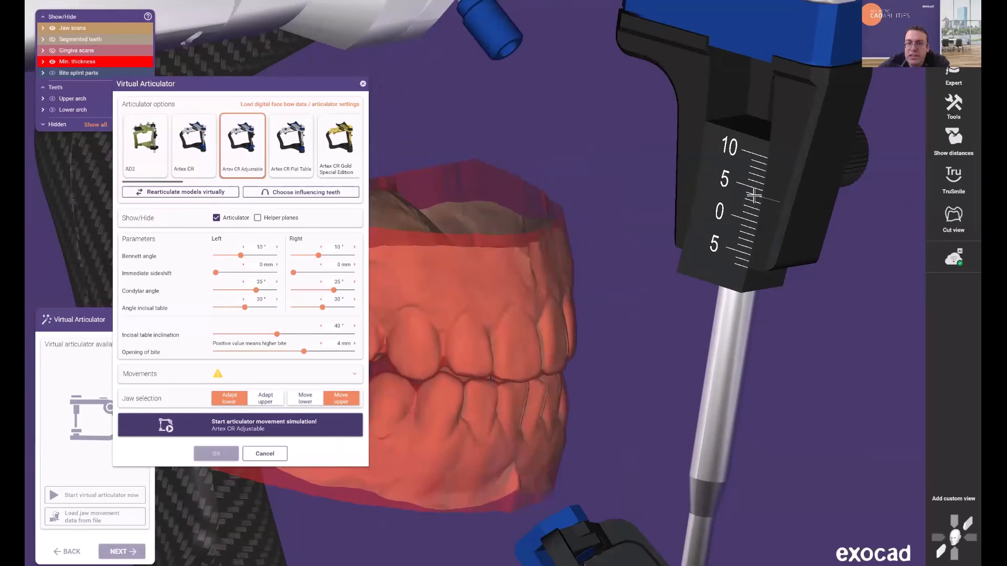
scroll(761, 202, down, 6)
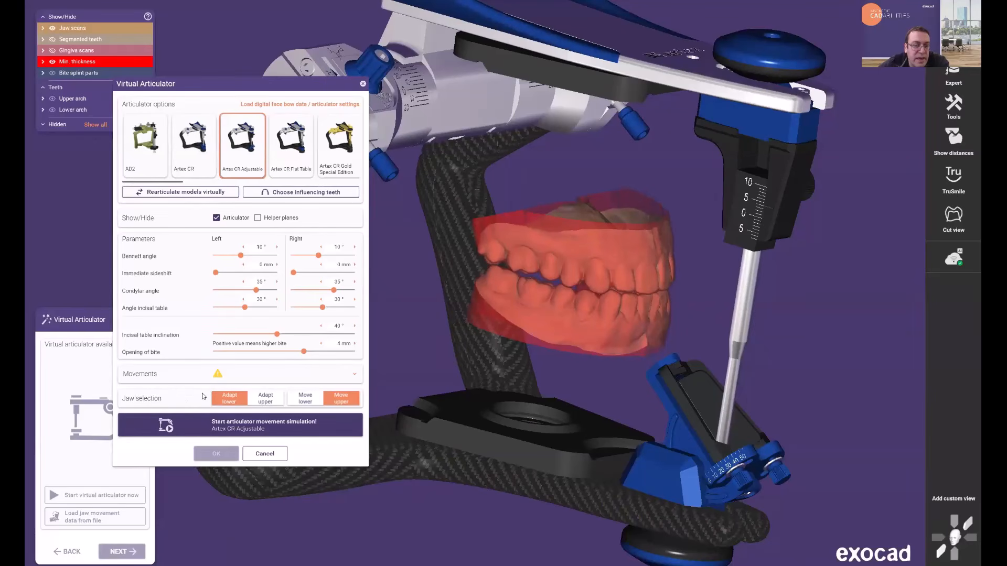
Choose the lower jaw as the moving jaw, run the articulator movement simulation and accept it.
click(313, 401)
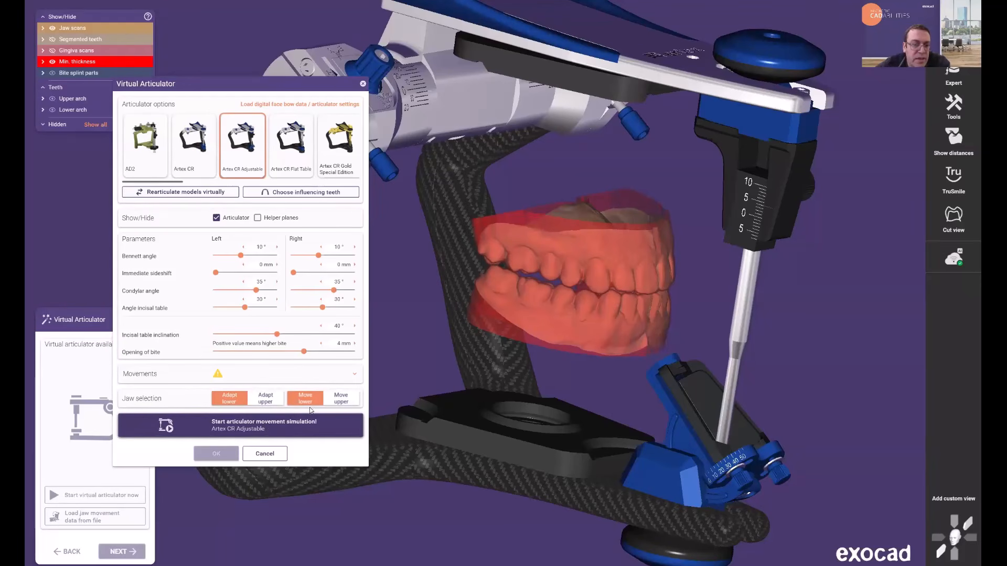
click(219, 432)
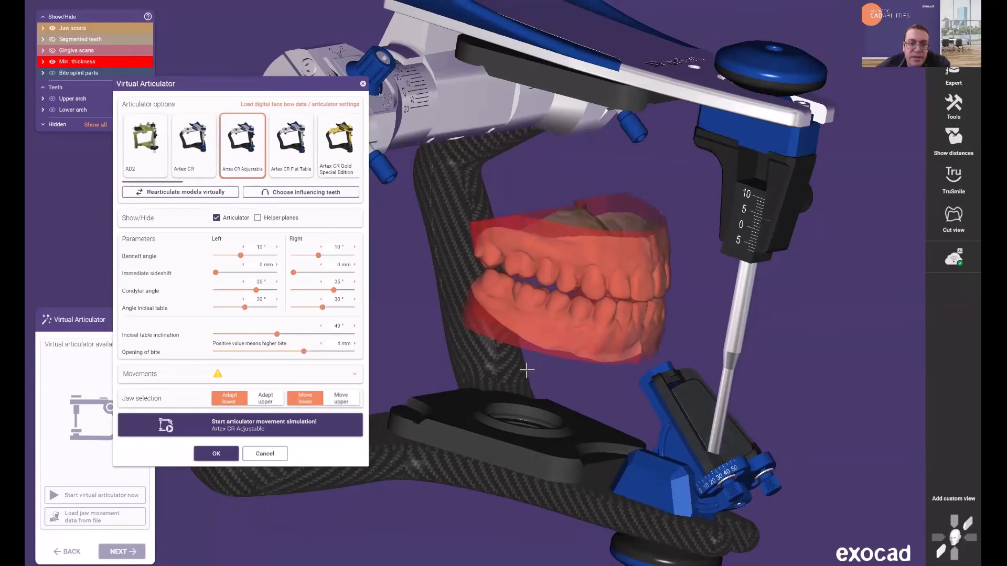
scroll(558, 387, down, 3)
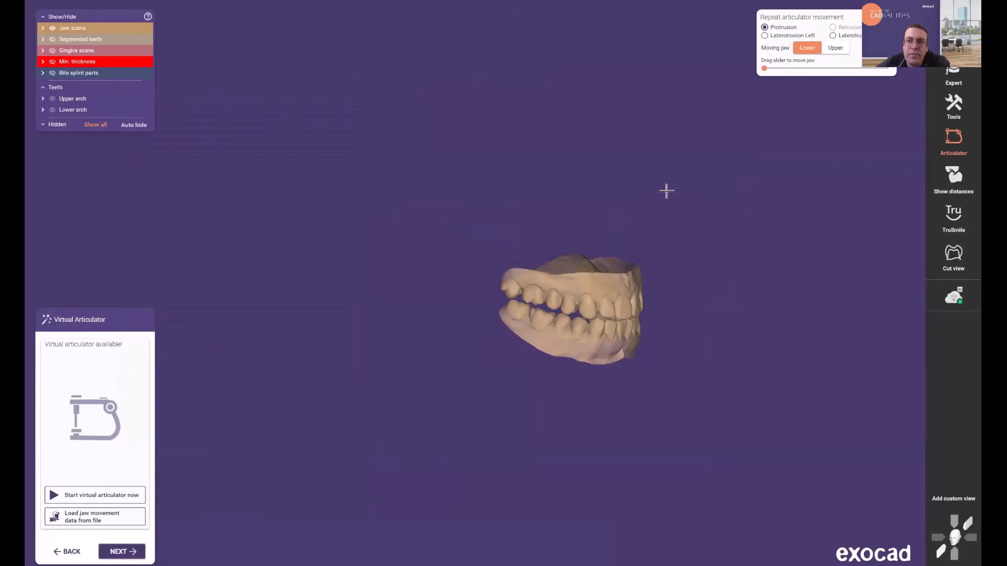
Check the protrusion movement controls with the lower and the upper jaw as the moving jaw, ending on Lower.
scroll(612, 296, up, 8)
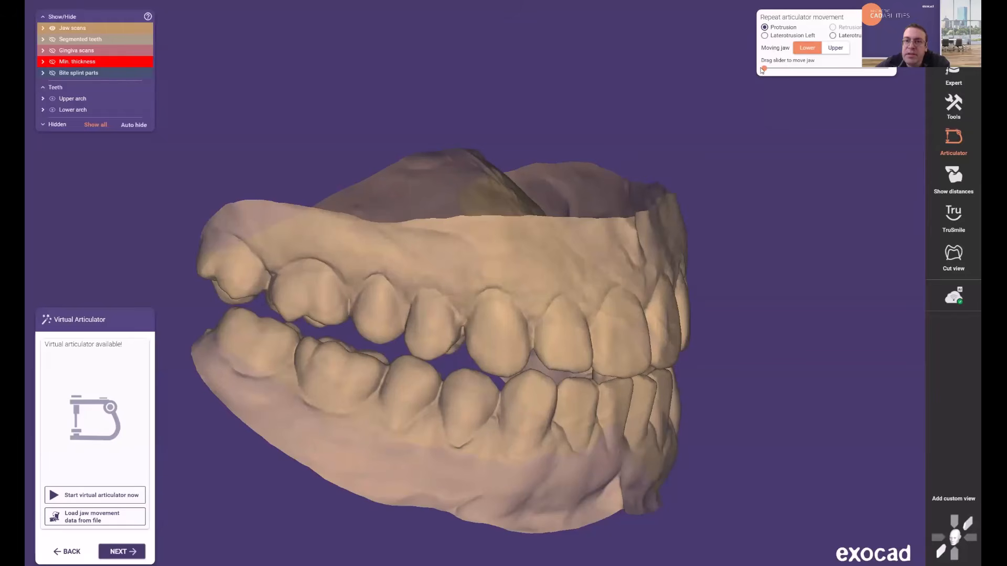
mouse_move(768, 68)
mouse_down()
mouse_move(884, 68)
mouse_move(751, 74)
mouse_up()
click(832, 49)
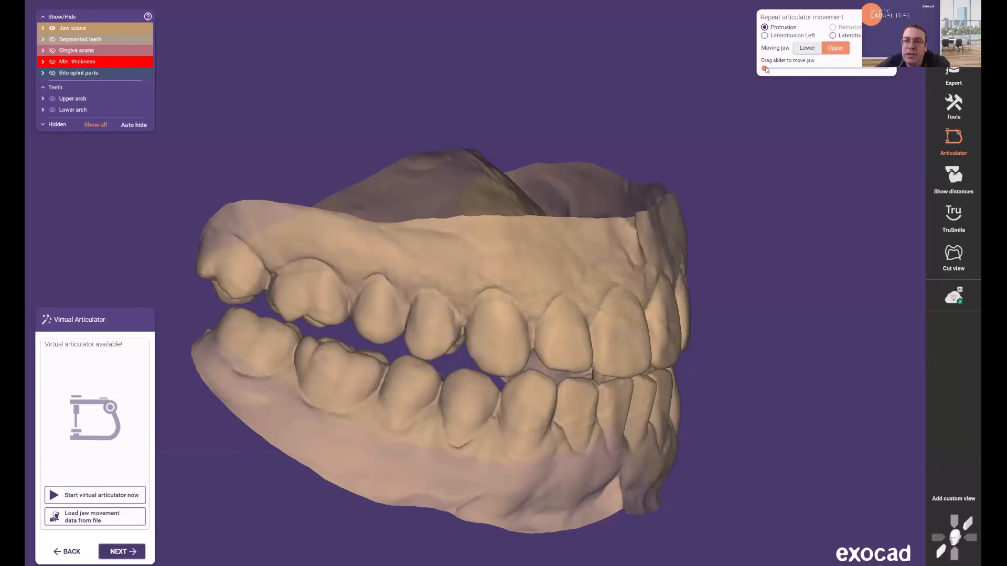
click(807, 47)
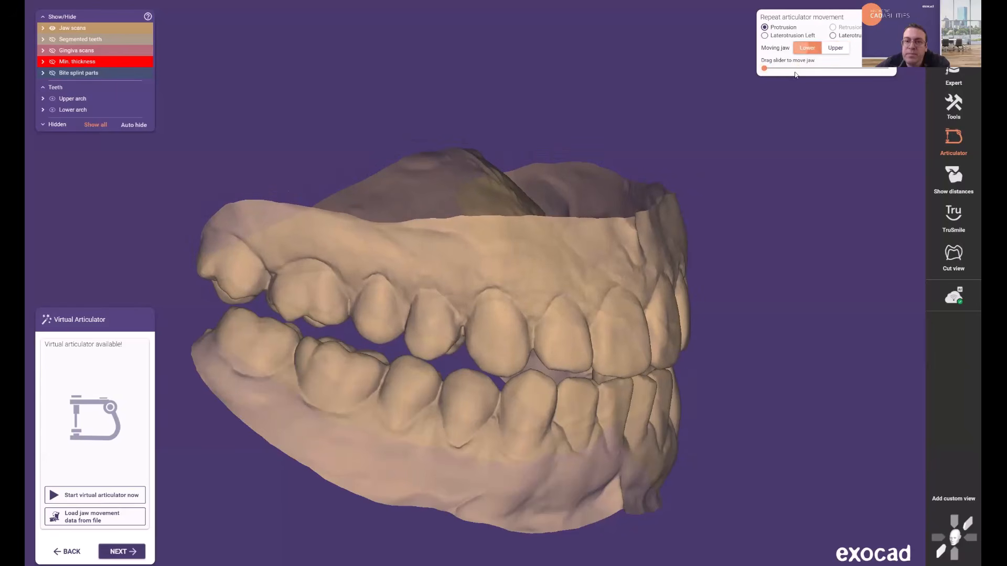
scroll(568, 329, down, 3)
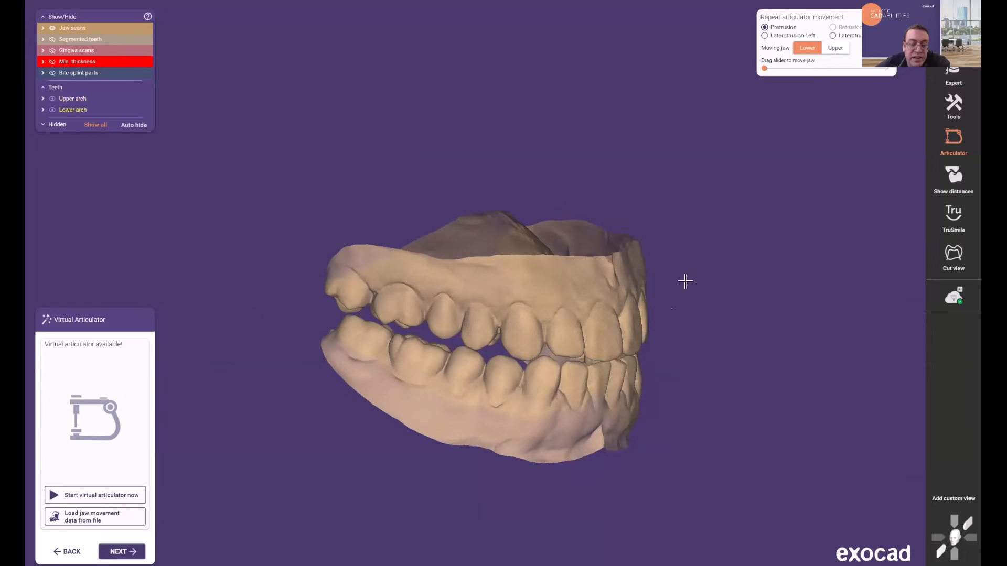
click(833, 51)
click(813, 51)
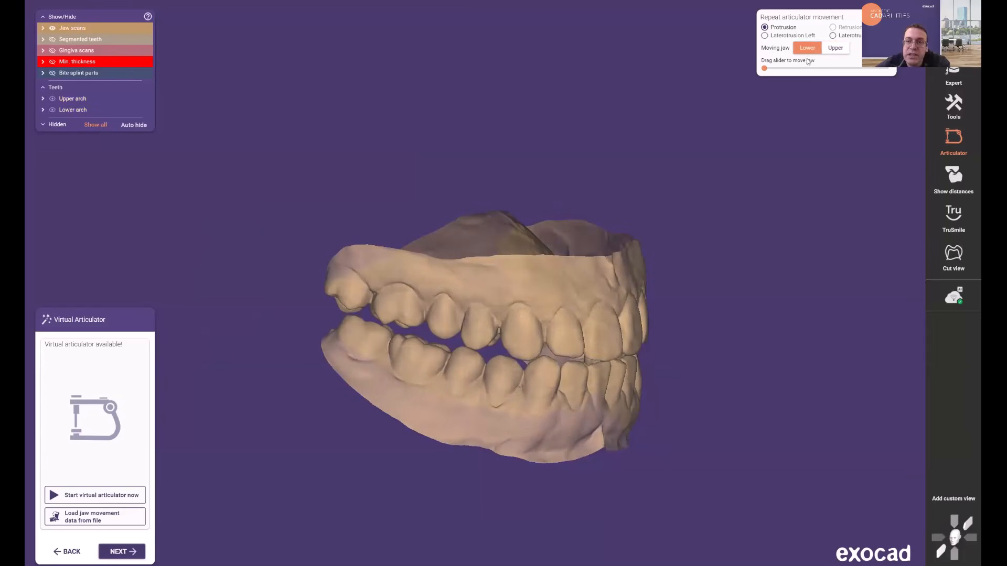
Proceed to designing the upper bite splint top and inspect its automatically detected margin from several sides.
click(122, 552)
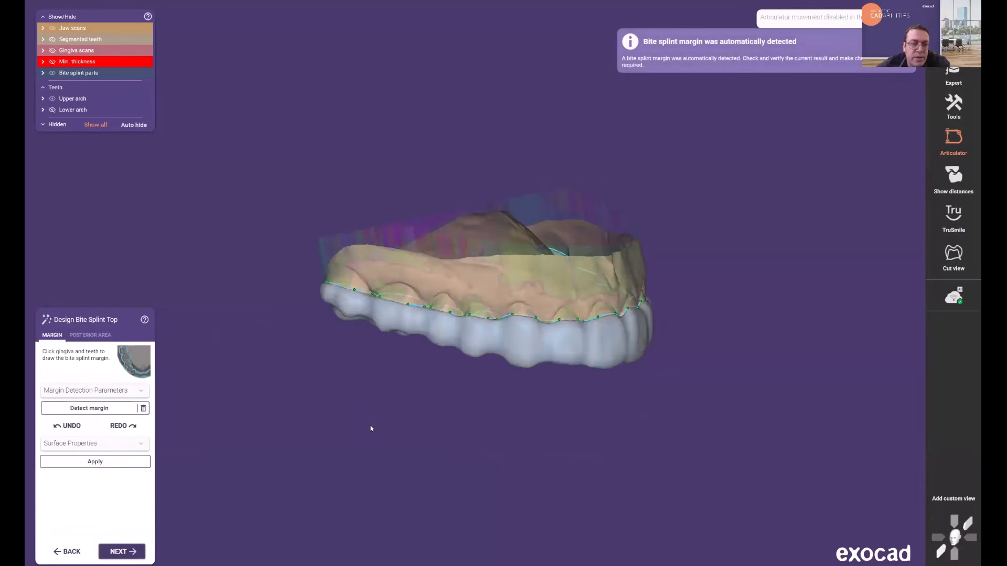
right_drag(636, 398, 564, 372)
right_drag(473, 351, 483, 408)
scroll(417, 376, up, 4)
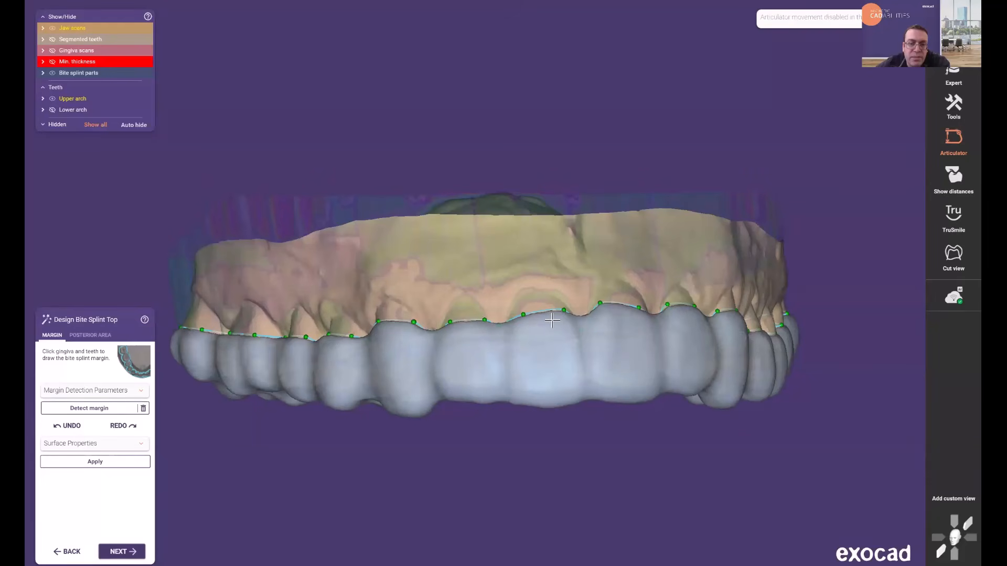
scroll(629, 457, down, 2)
middle_drag(629, 461, 532, 435)
right_drag(534, 434, 535, 435)
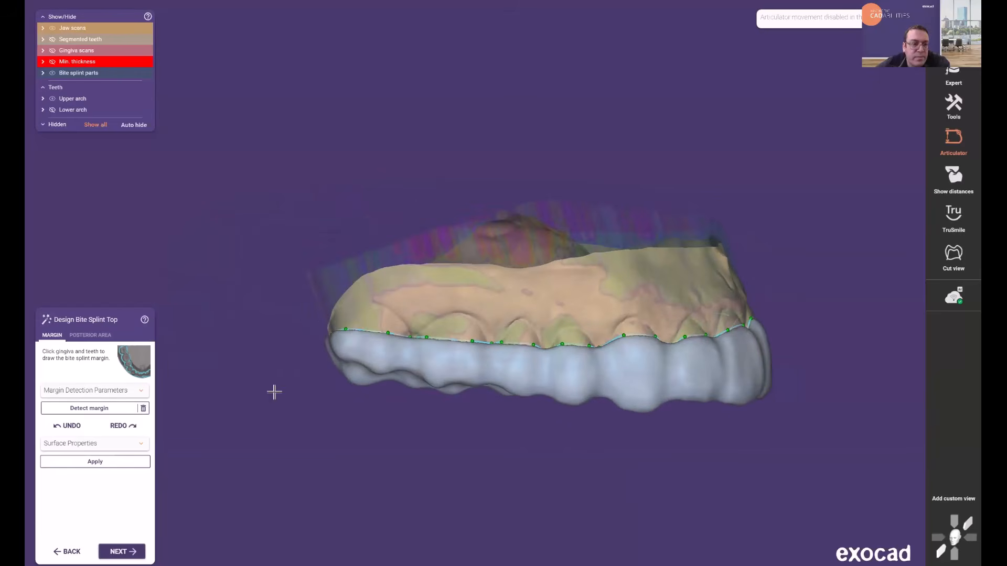
Set the margin detection offset up/down to 1.2 mm and detect the upper splint's margin again.
click(141, 392)
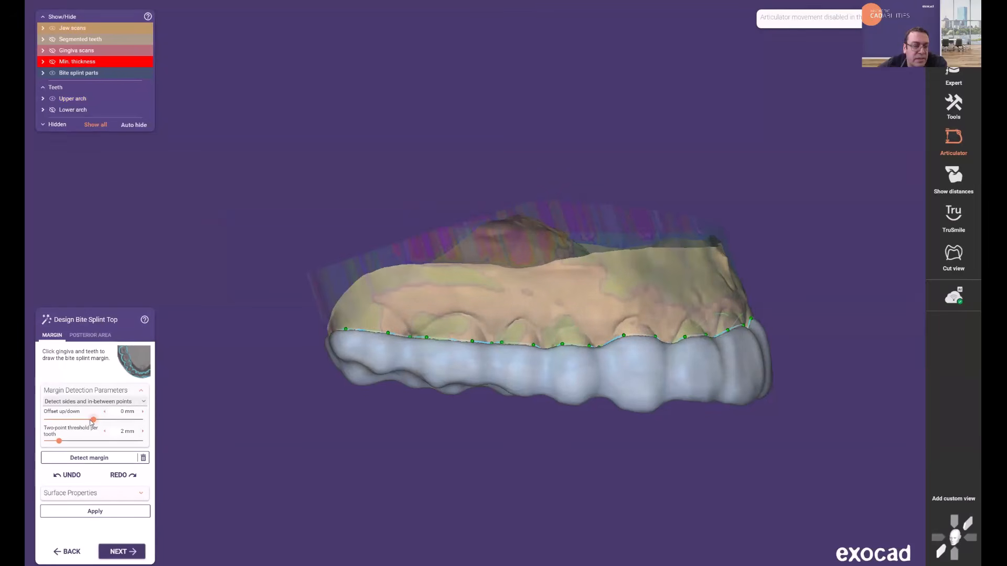
drag(92, 421, 103, 421)
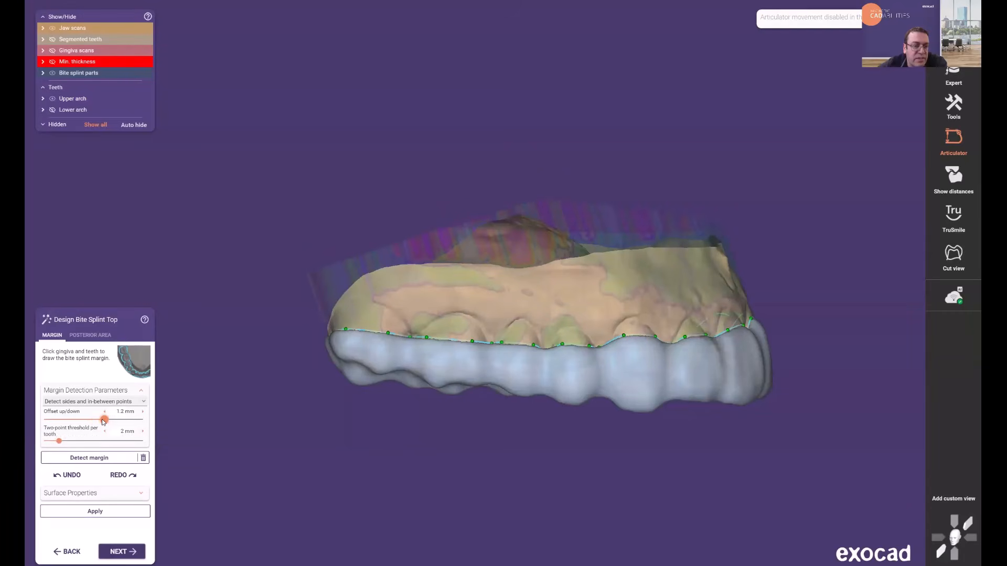
click(100, 459)
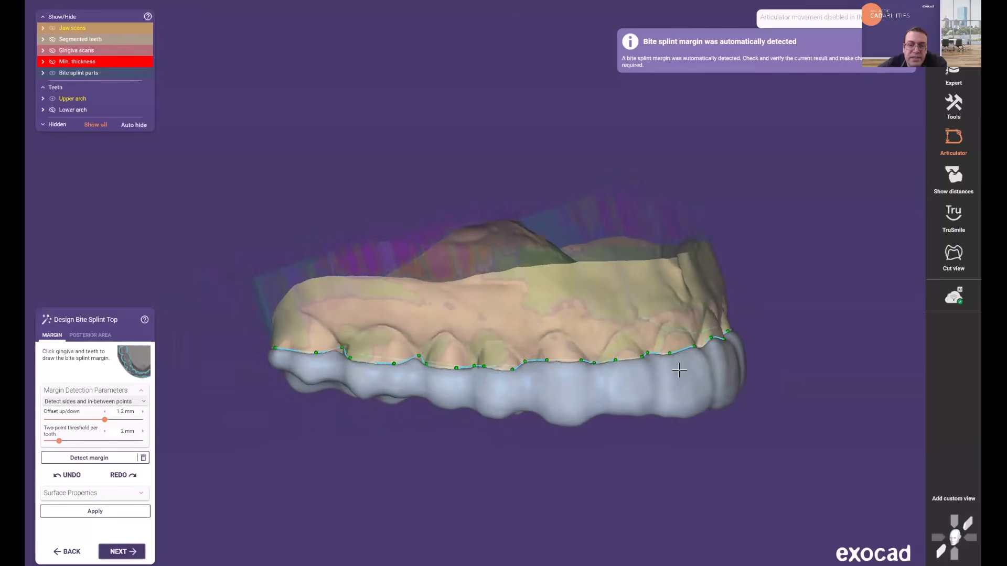
right_drag(711, 398, 711, 398)
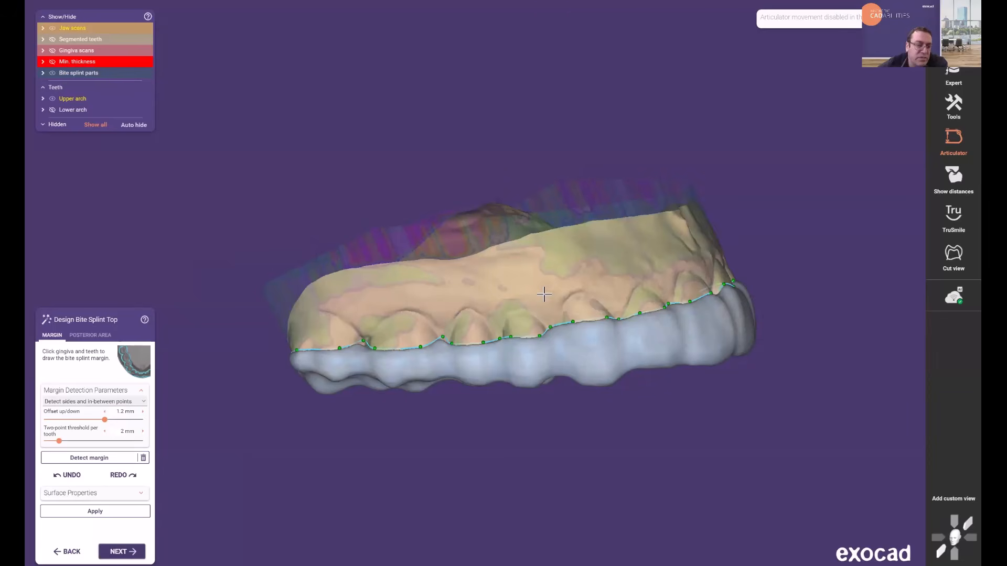
Apply the teeth-only surface properties with 1.5 mm occlusal thickness, 1 mm peripheral thickness and 4.36 mm smoothing to the splint top.
mouse_move(58, 435)
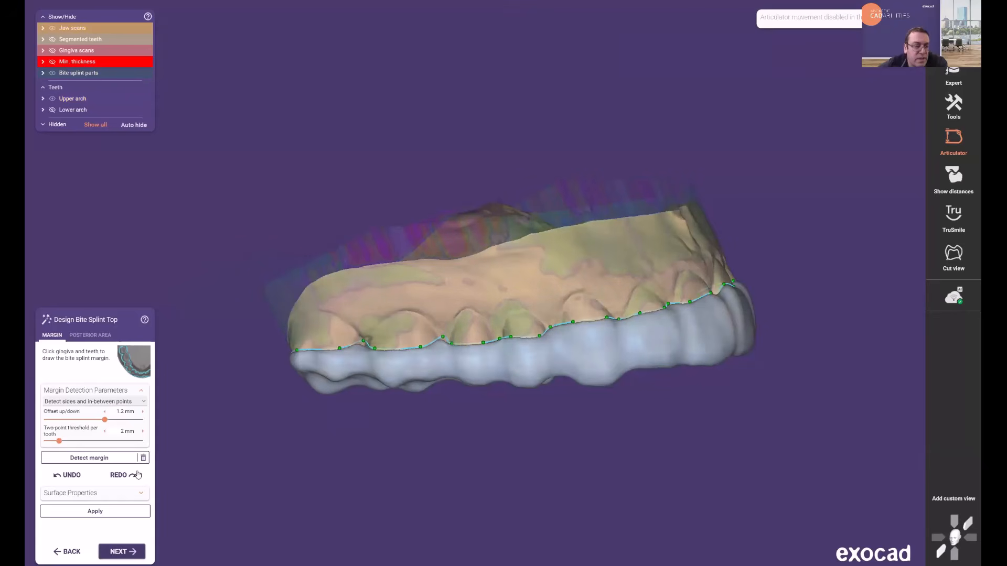
click(140, 495)
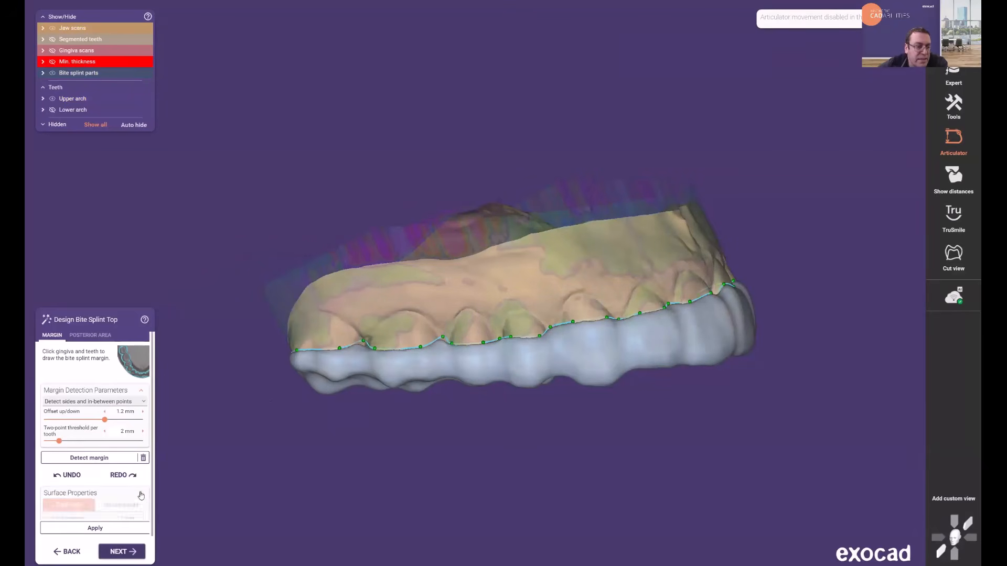
drag(152, 462, 154, 478)
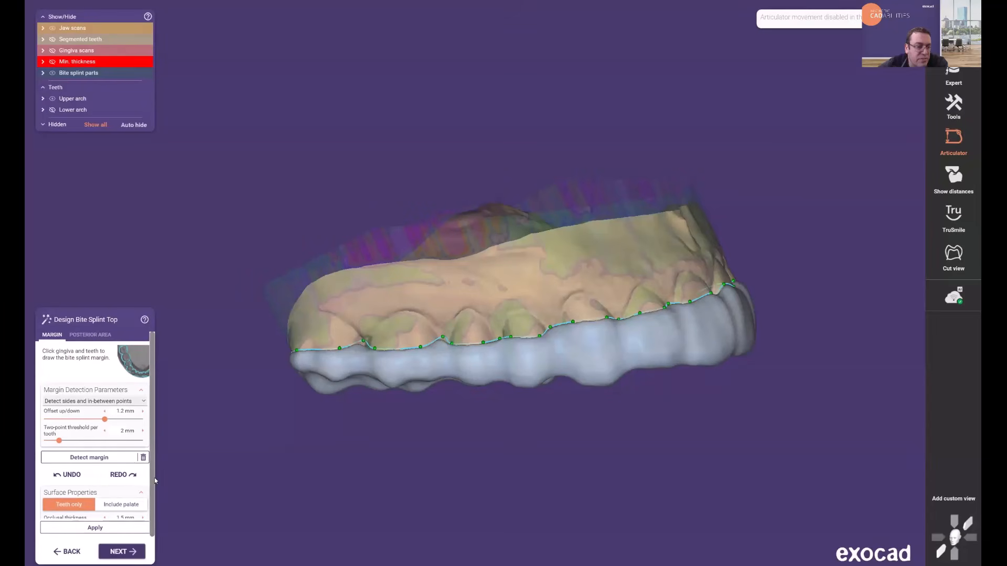
scroll(142, 483, down, 1)
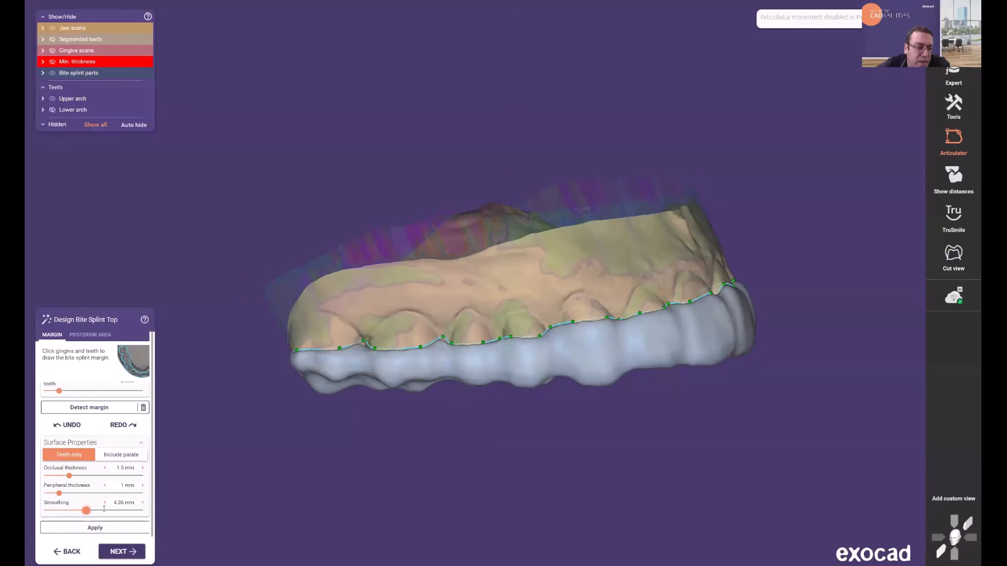
click(62, 530)
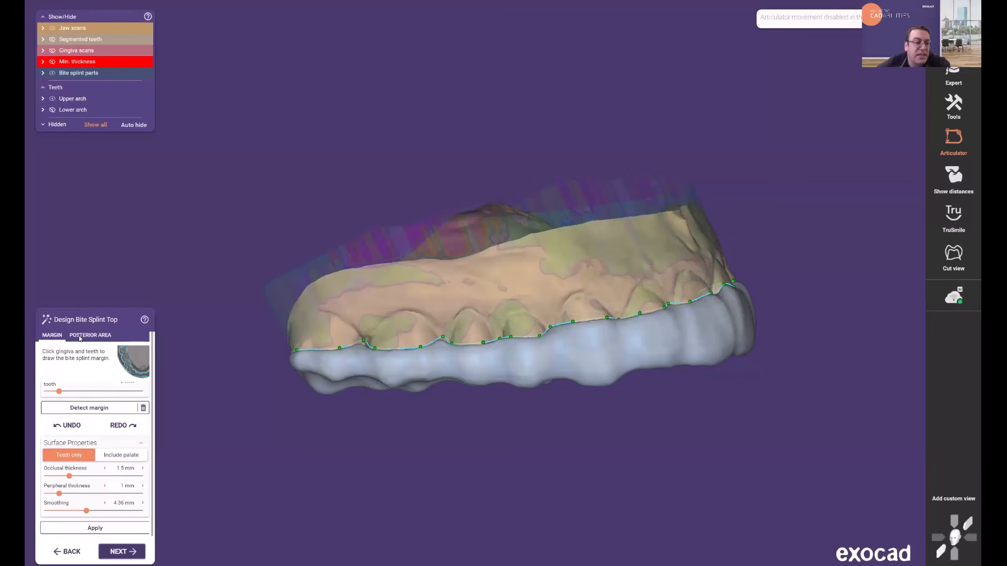
Define where the posterior teeth start on both sides of the upper splint for flattening.
click(82, 336)
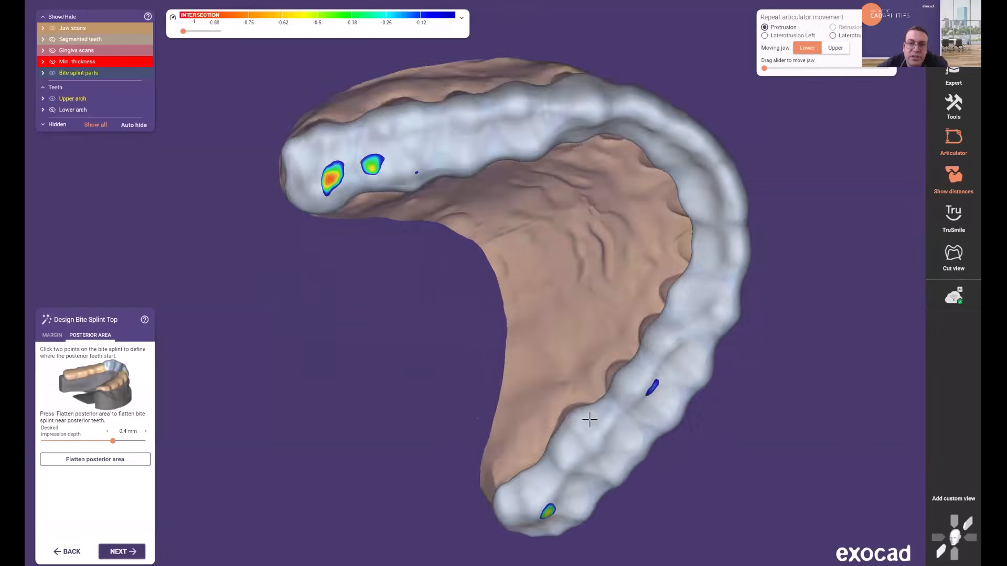
right_drag(589, 421, 587, 421)
middle_drag(470, 394, 406, 331)
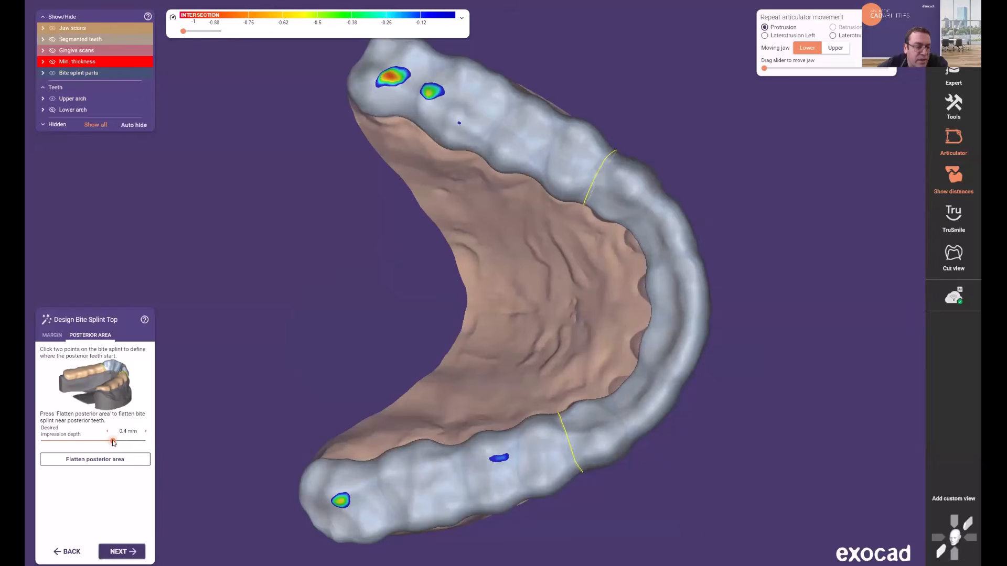
Set the desired impression depth to -0.78 mm, flatten the splint's posterior area and inspect the flattened surface.
drag(100, 444, 58, 445)
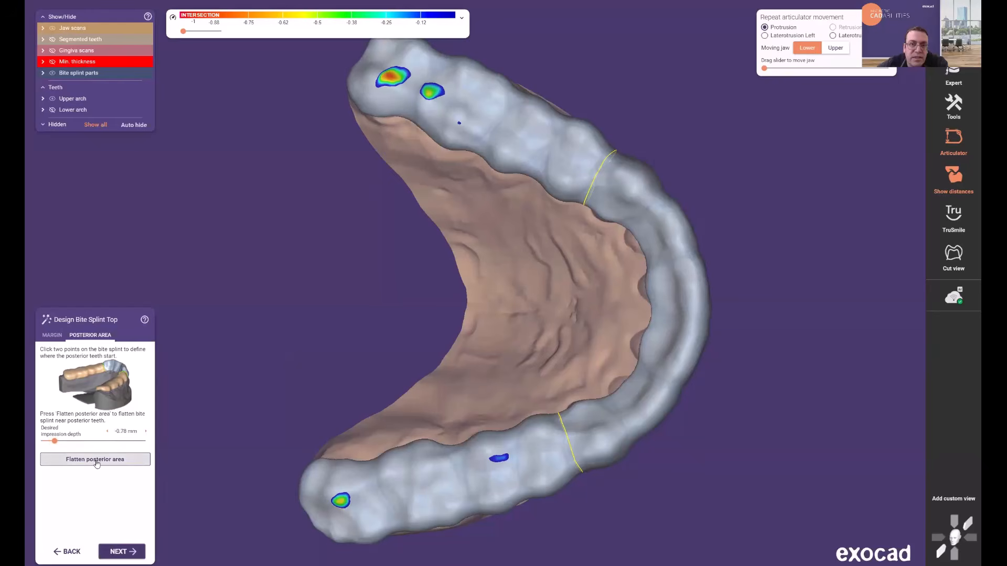
click(96, 460)
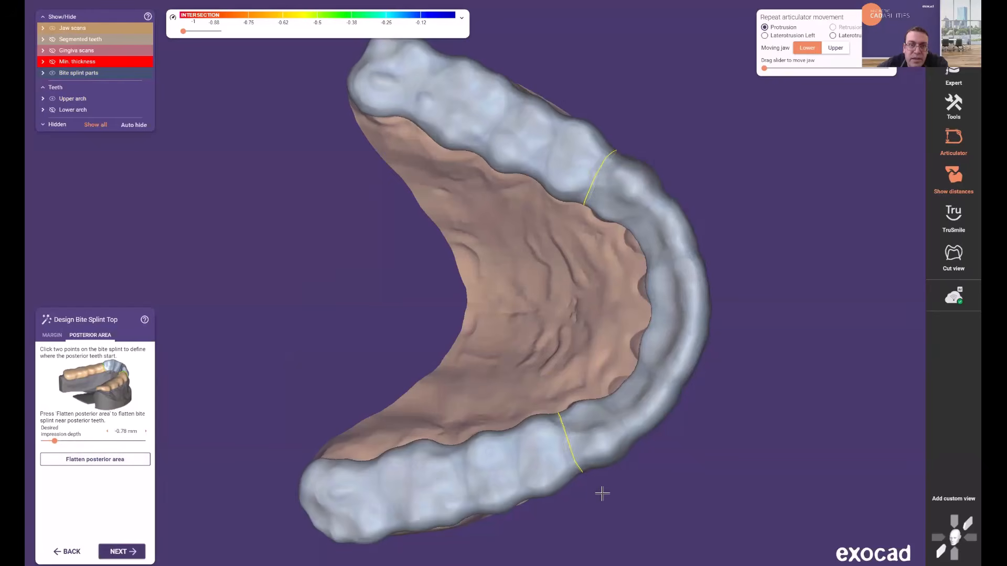
right_drag(602, 489, 602, 496)
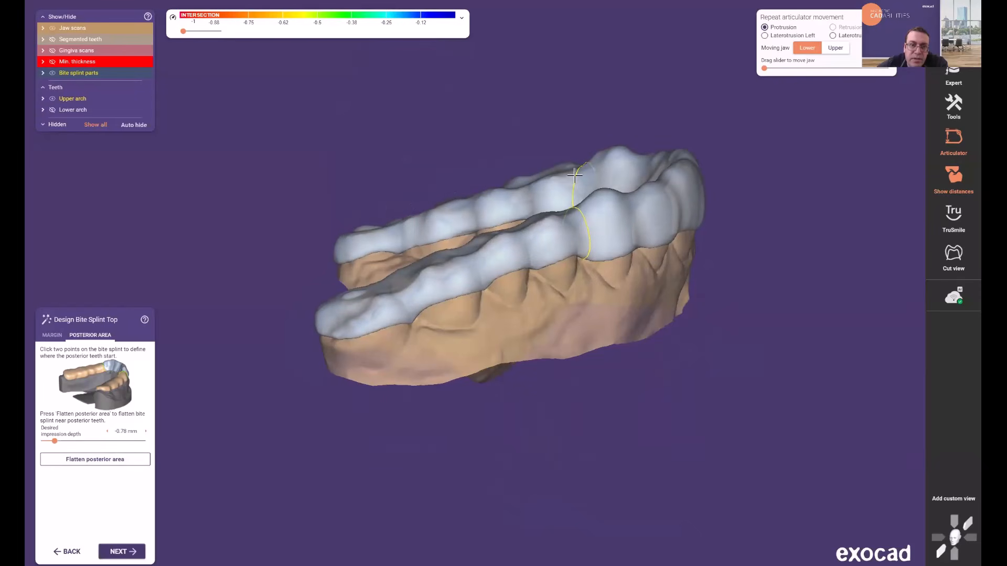
right_drag(548, 352, 548, 350)
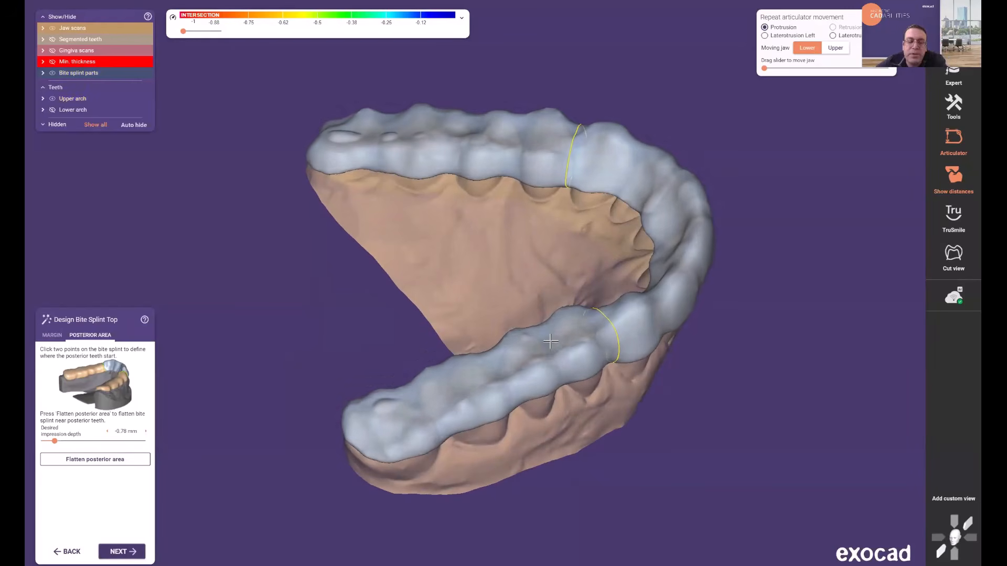
Accept the upper splint top, continue to the lower splint and inspect its detected margin.
mouse_move(611, 358)
right_down()
mouse_move(608, 406)
mouse_move(604, 362)
right_up()
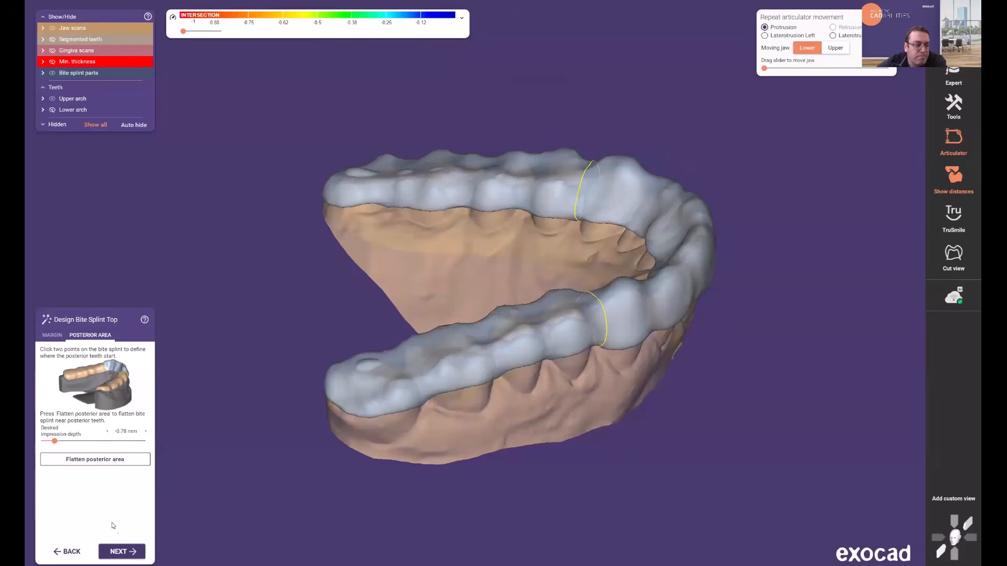
click(122, 552)
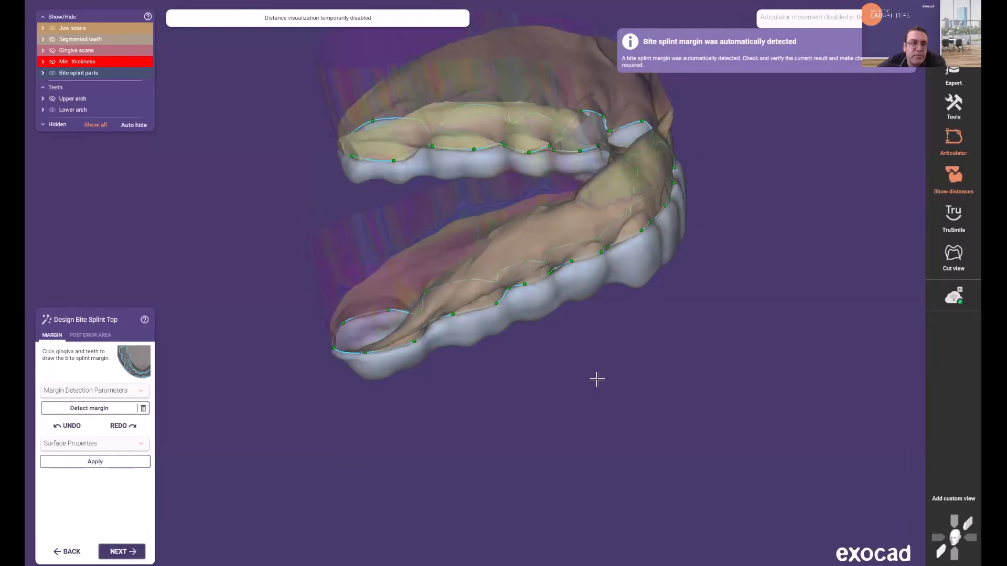
mouse_move(673, 325)
right_down()
mouse_move(644, 320)
mouse_move(695, 366)
mouse_move(681, 341)
right_up()
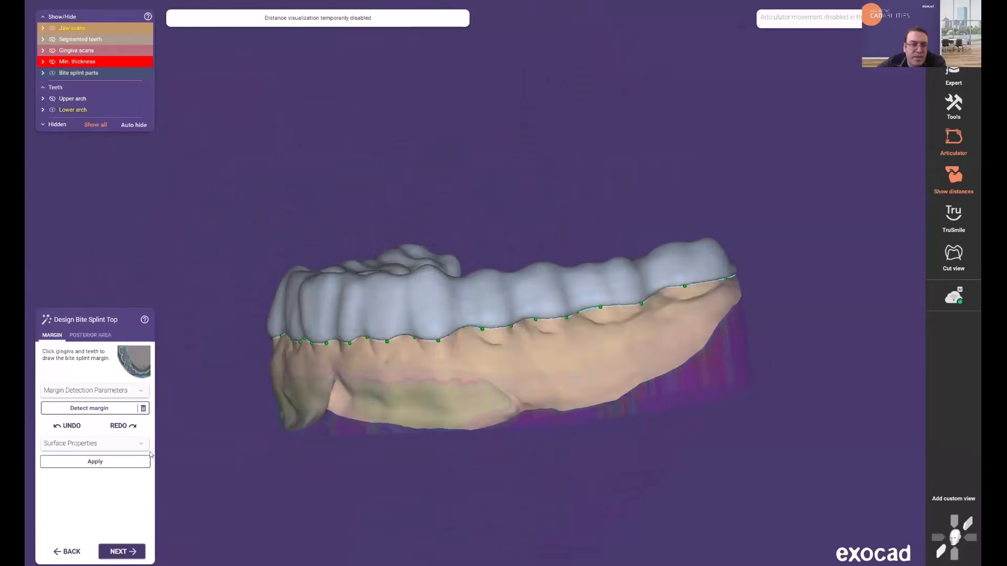
Apply teeth-only surface properties with 1.2 mm occlusal thickness, 1 mm peripheral thickness and 3 mm smoothing to the lower splint top.
click(144, 446)
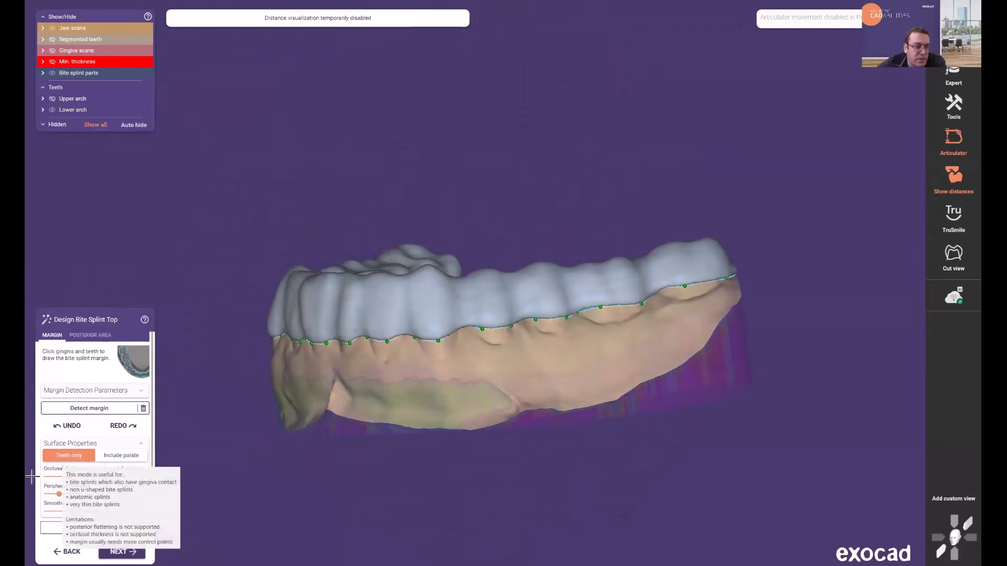
drag(66, 478, 64, 480)
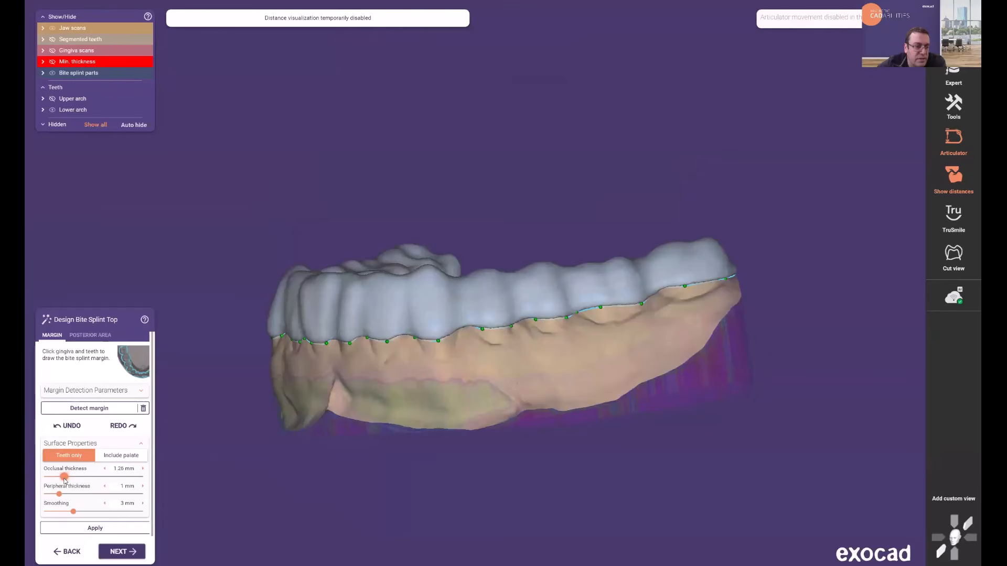
click(95, 529)
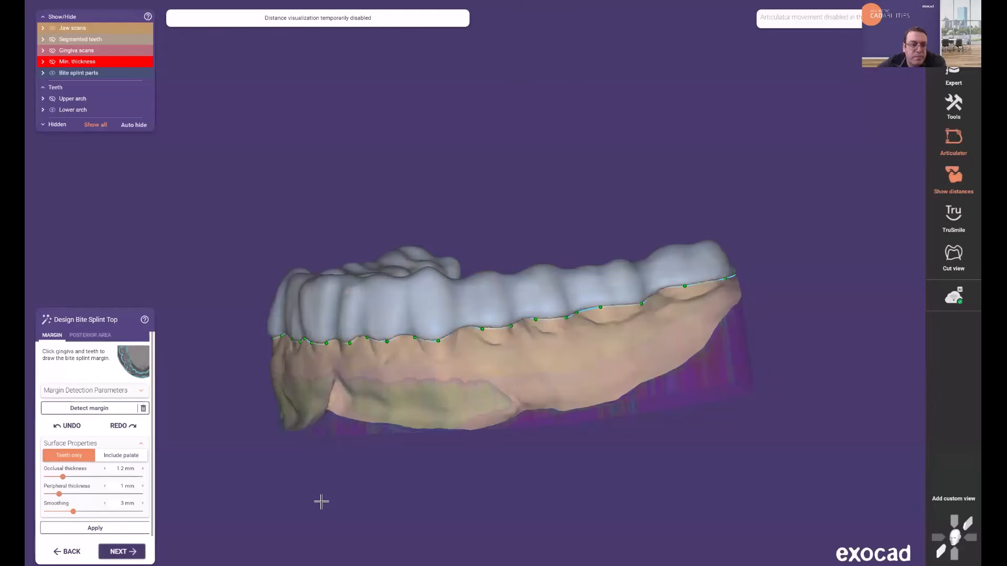
Continue to free-forming the splint tops and examine the fit between the upper and lower splints from both sides.
click(129, 557)
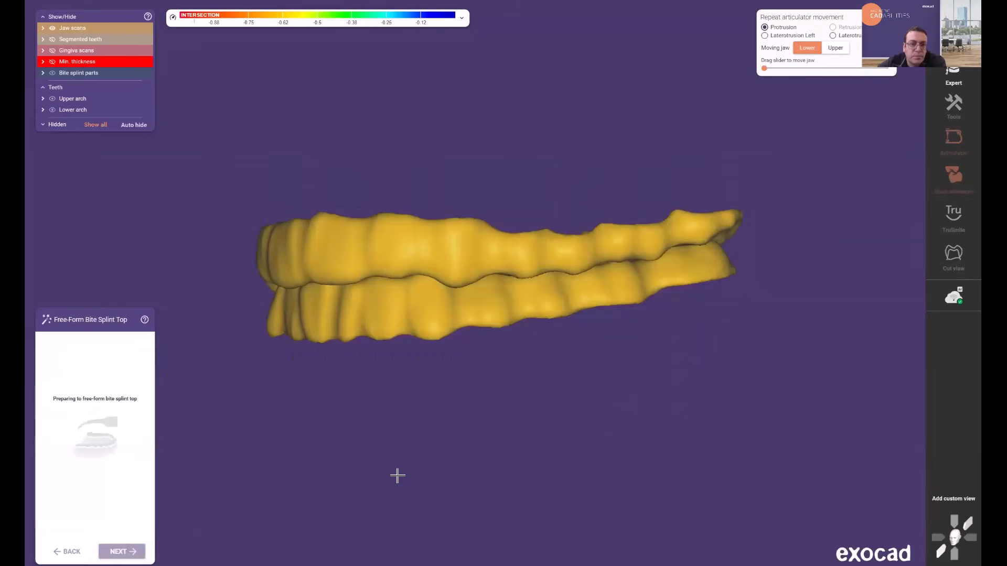
right_drag(446, 414, 674, 398)
middle_drag(675, 398, 570, 391)
scroll(568, 377, up, 4)
right_drag(566, 370, 566, 370)
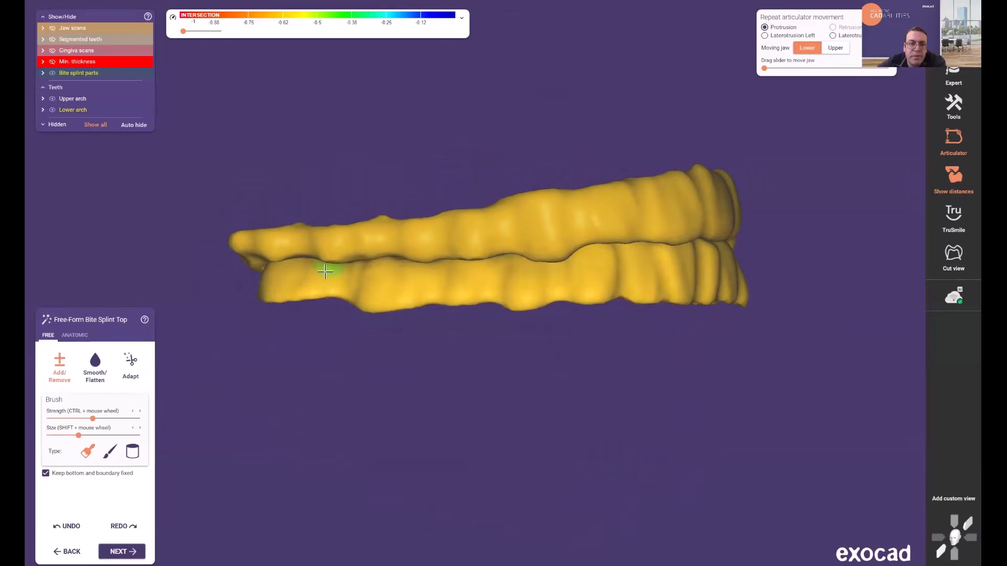
scroll(325, 270, up, 4)
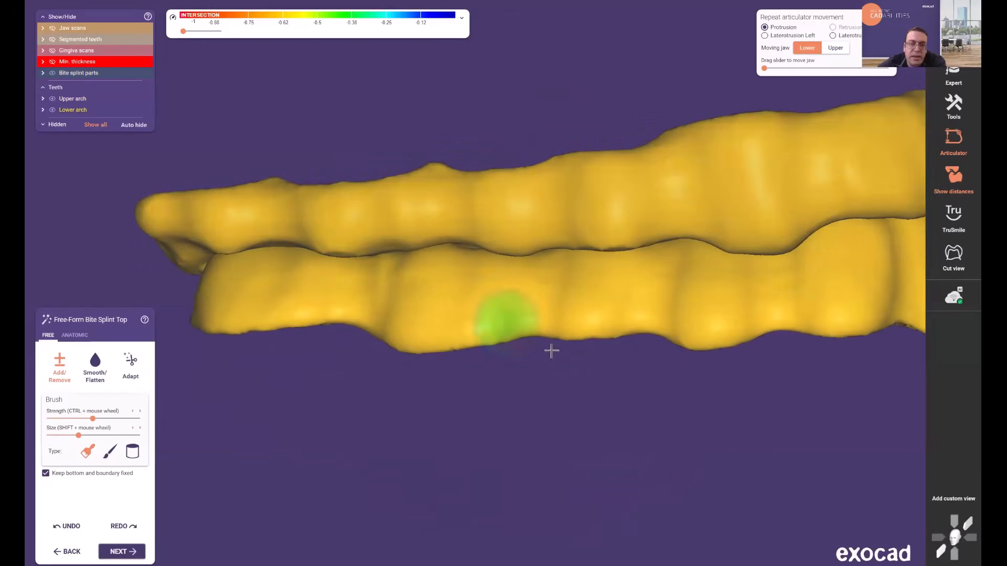
scroll(573, 375, down, 2)
right_drag(488, 424, 485, 427)
scroll(484, 427, down, 2)
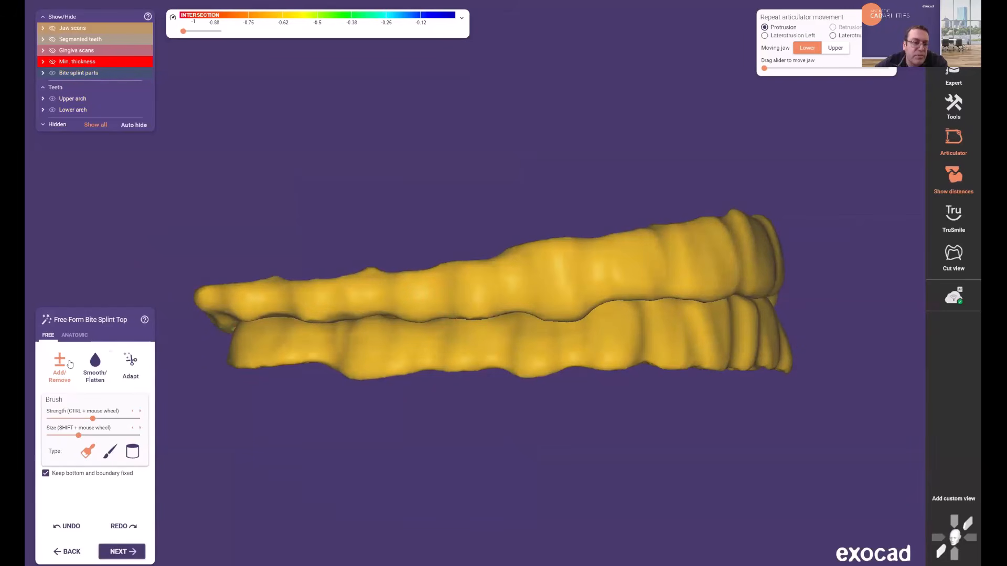
Smooth the outer surface of the lower splint with the Smooth/Flatten tool, using a much larger and slightly stronger brush.
click(95, 374)
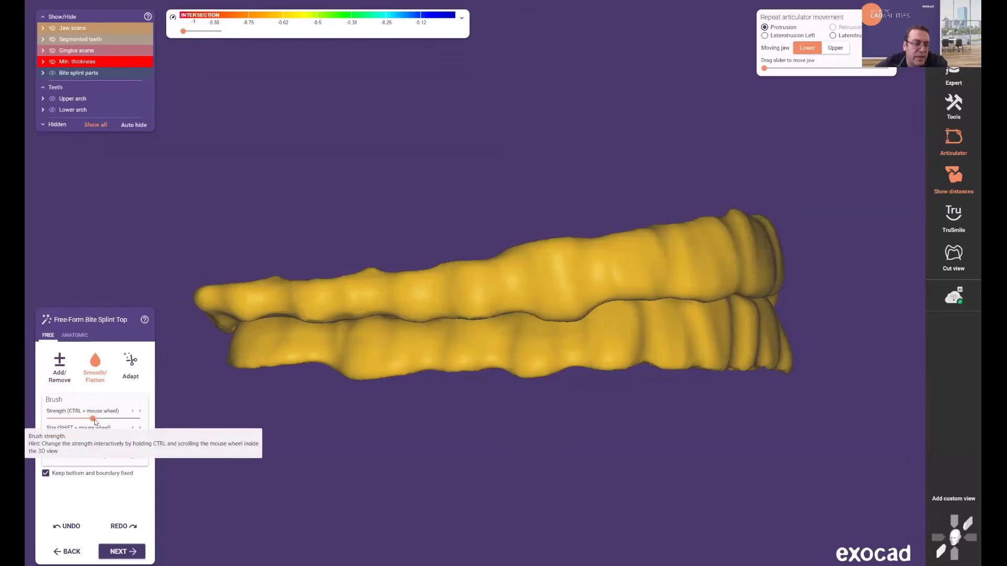
drag(95, 419, 132, 436)
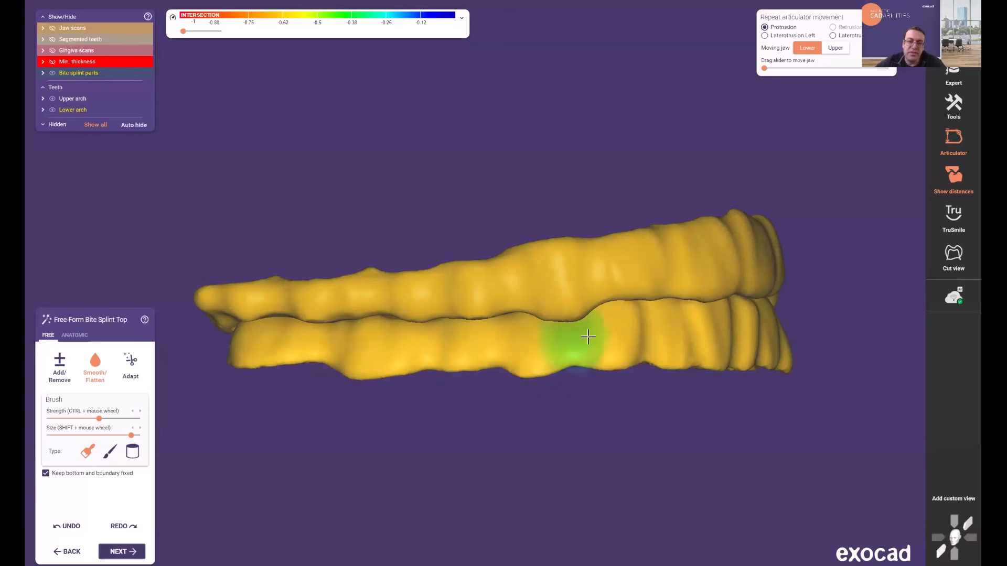
right_drag(708, 393, 460, 372)
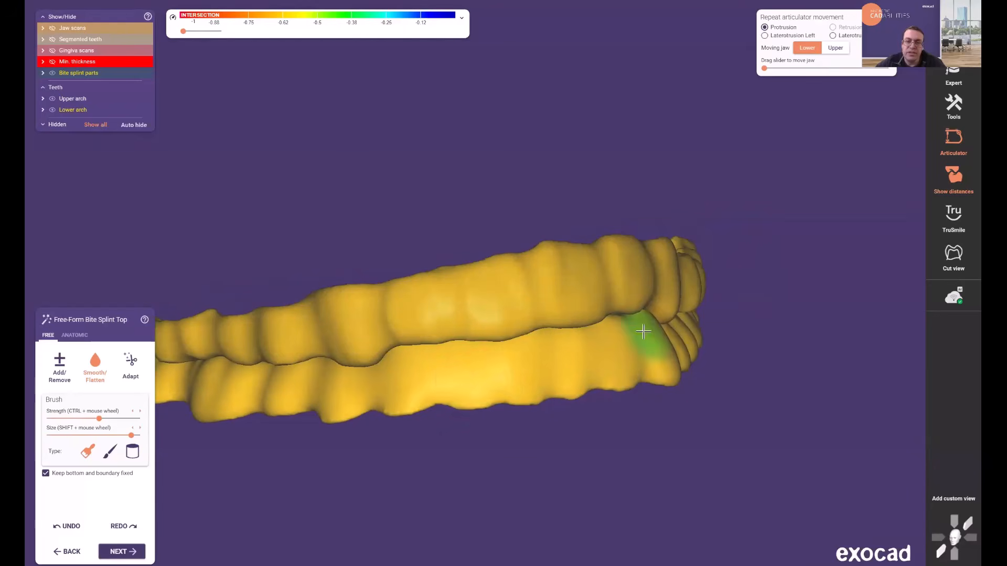
right_drag(487, 375, 652, 313)
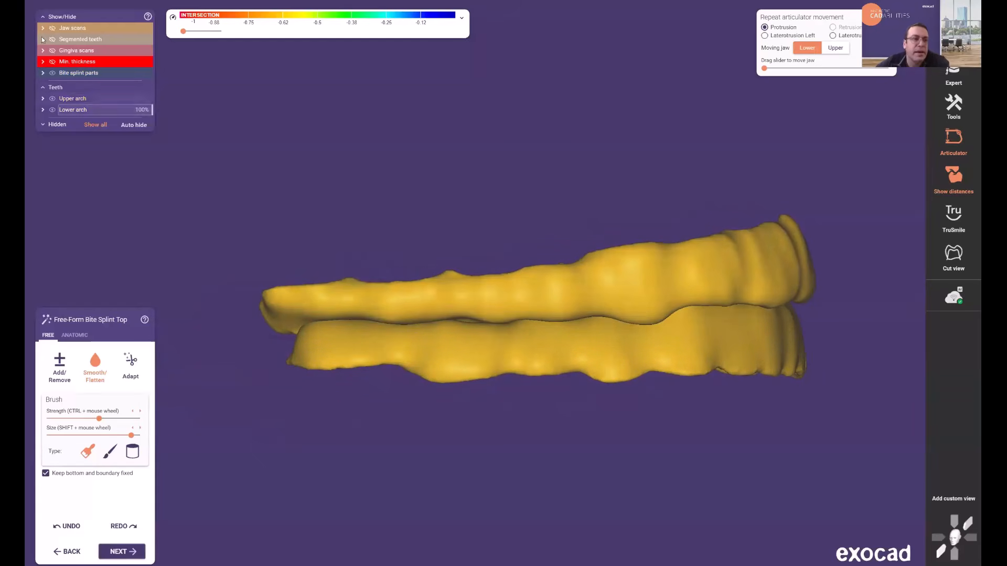
Hide the upper jaw's bite splint parts and examine the intersection areas on the lower splint's occlusal surface.
click(43, 74)
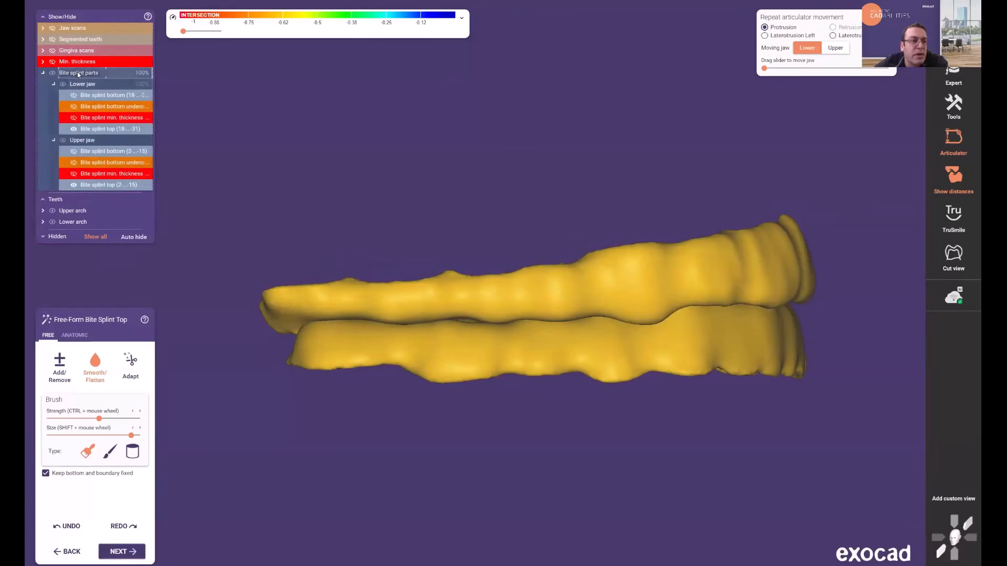
click(63, 140)
scroll(640, 220, down, 2)
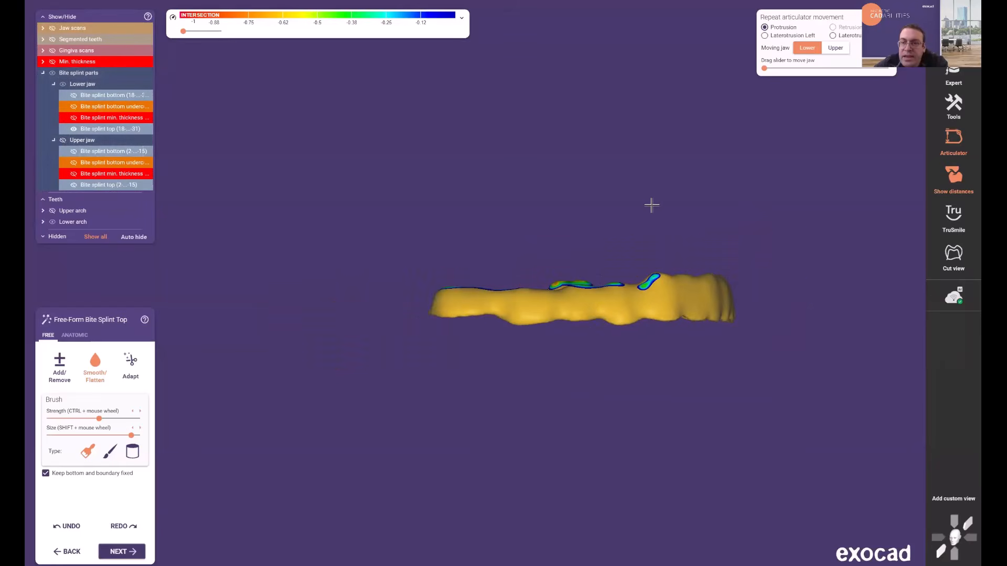
right_drag(653, 208, 653, 209)
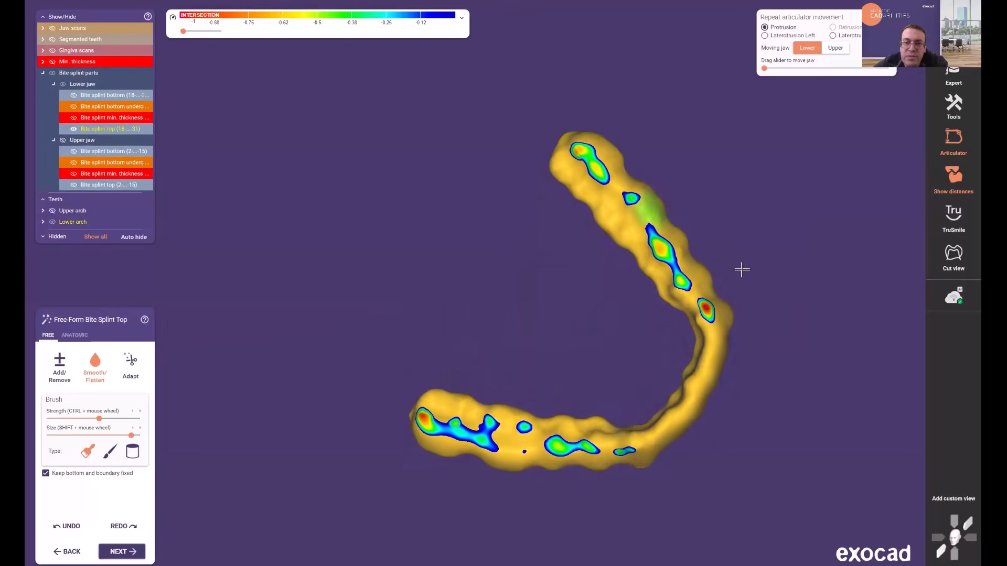
scroll(759, 342, up, 3)
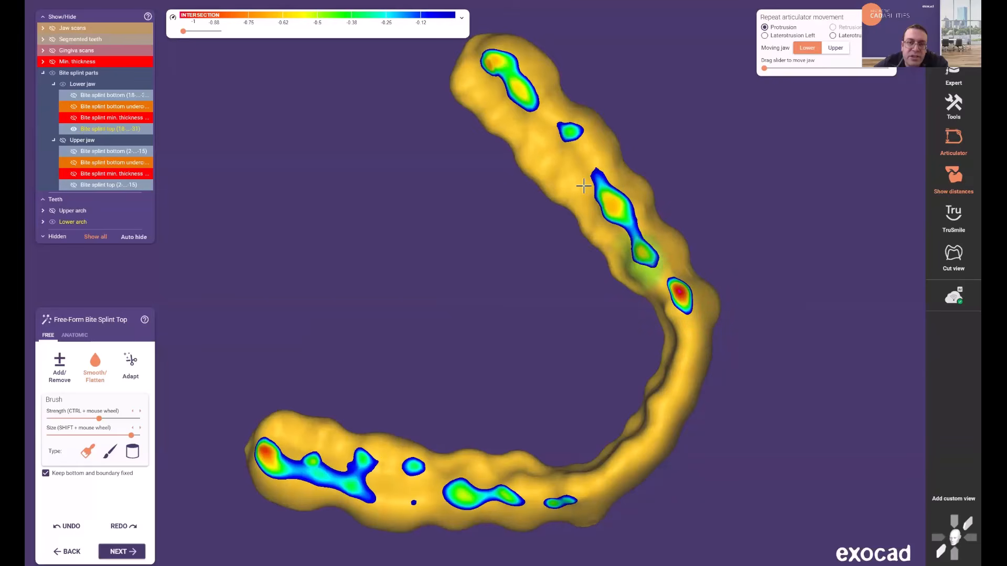
Review the interference contact display options and inspect the contacts along the lower splint's posterior areas.
click(460, 19)
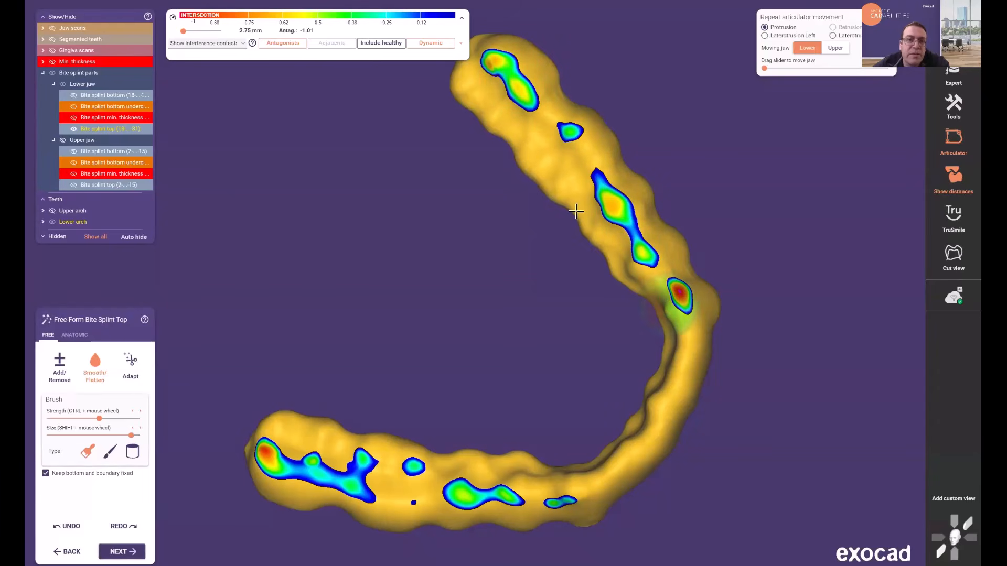
click(462, 18)
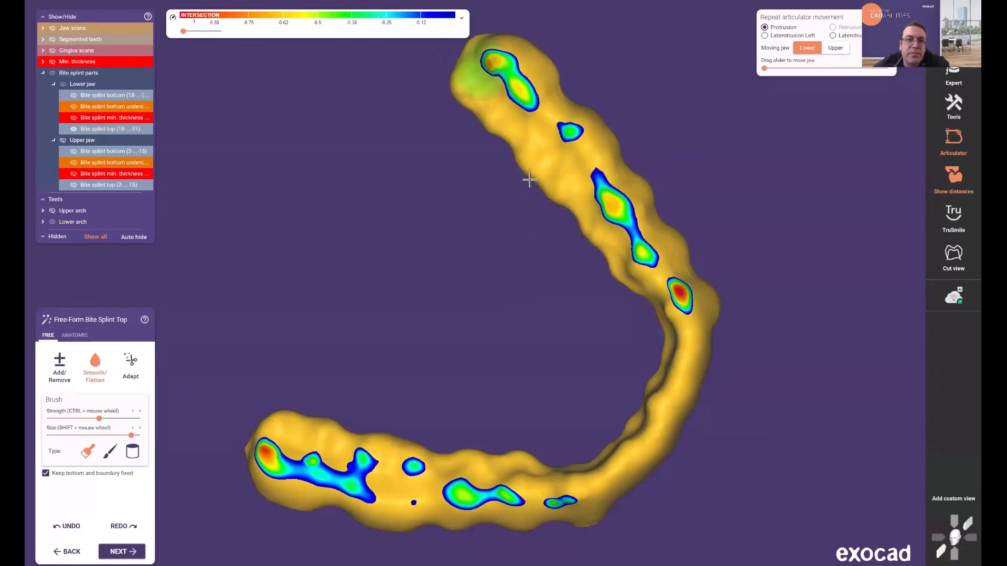
scroll(559, 353, down, 3)
right_drag(557, 348, 556, 331)
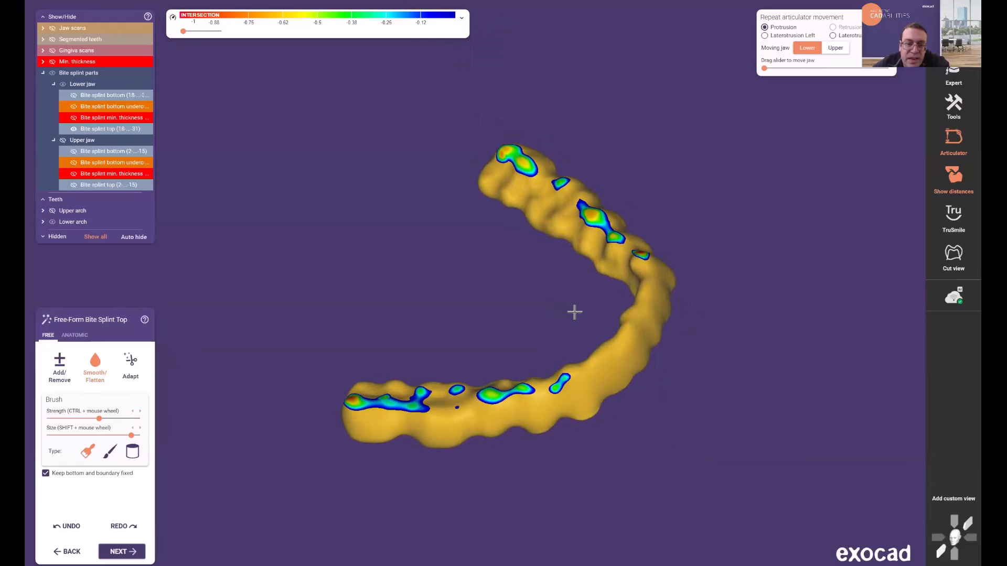
scroll(491, 408, up, 3)
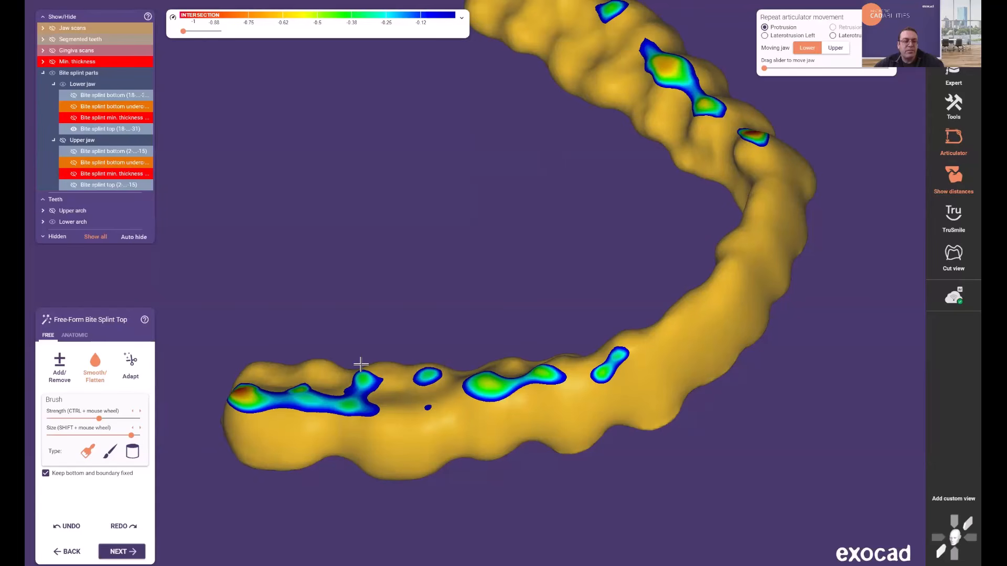
Show the upper jaw's bite splint parts again and view both splints together from the side.
click(63, 140)
scroll(567, 228, down, 3)
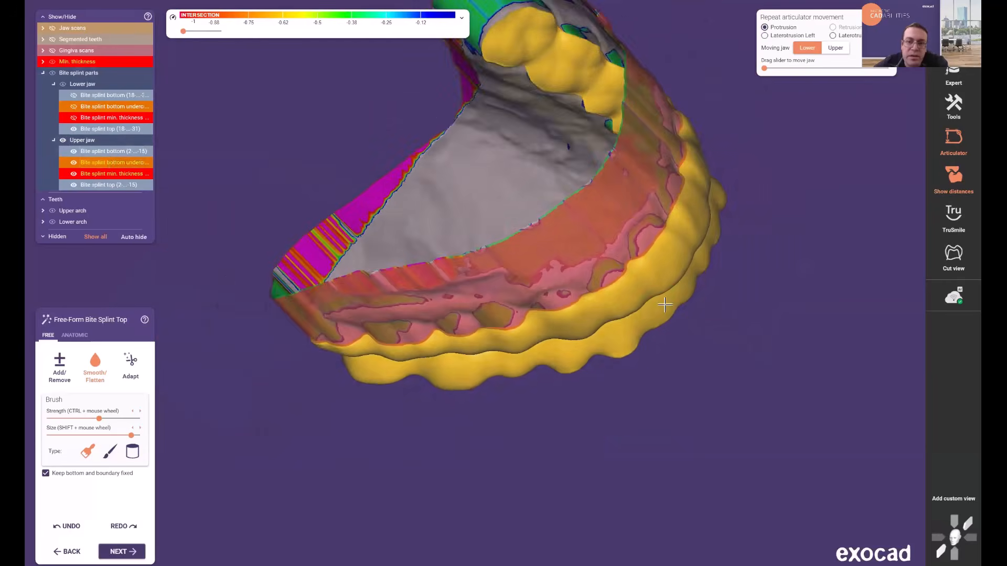
right_drag(683, 344, 472, 360)
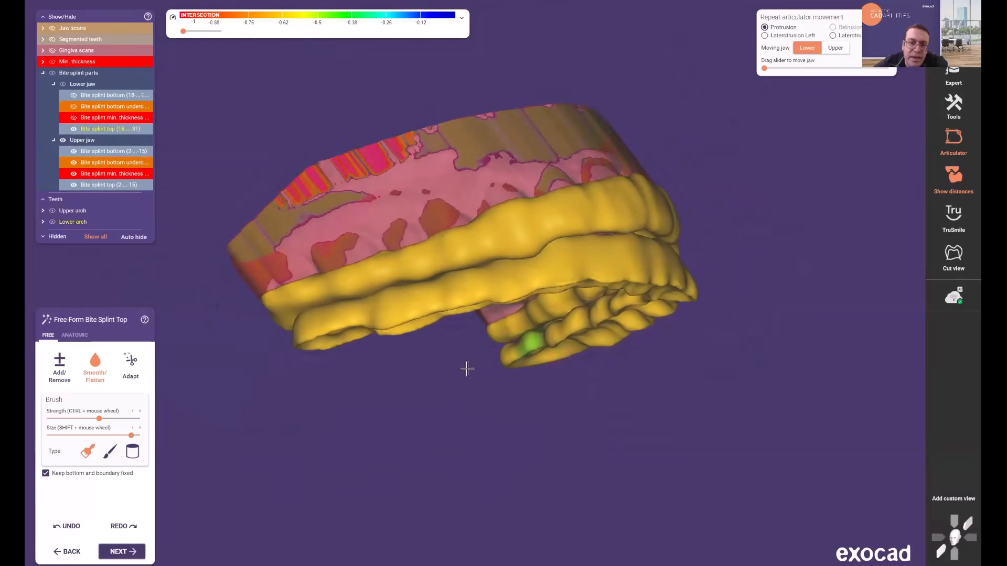
Choose the Large region preset for anatomic free-forming and check the area it covers on the upper and lower splints.
click(74, 335)
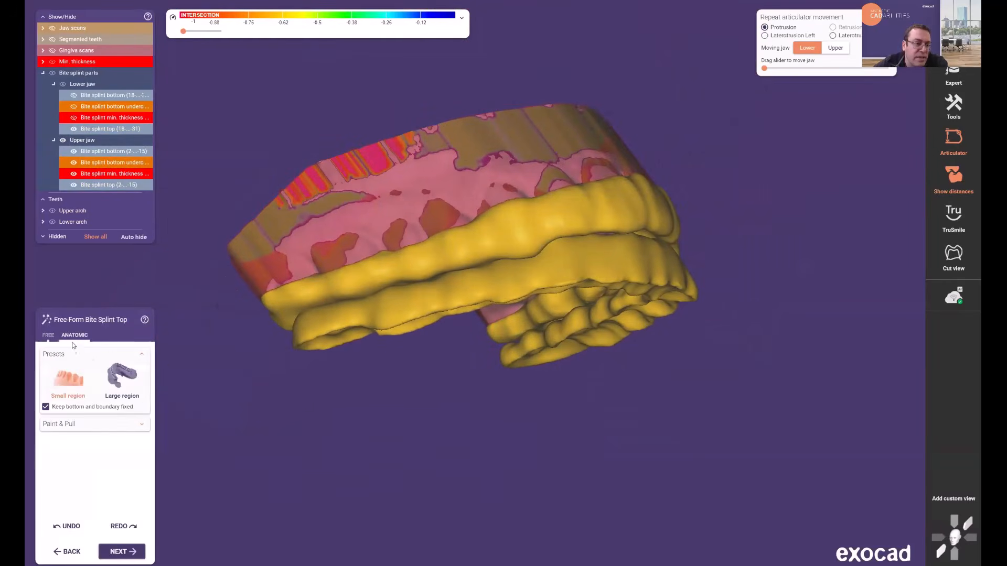
click(122, 377)
right_drag(427, 286, 419, 328)
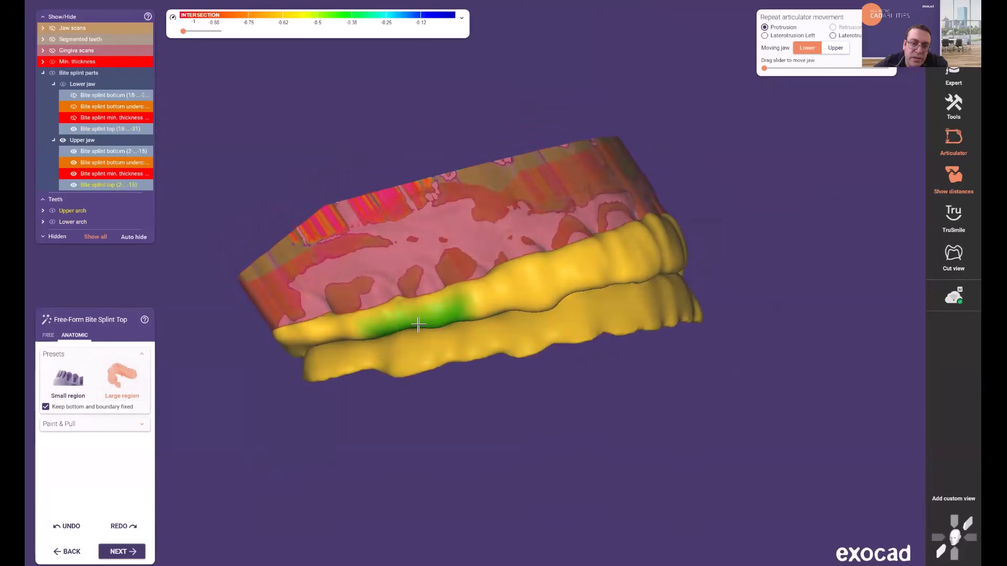
mouse_move(499, 313)
right_down()
mouse_move(535, 325)
mouse_move(468, 312)
right_up()
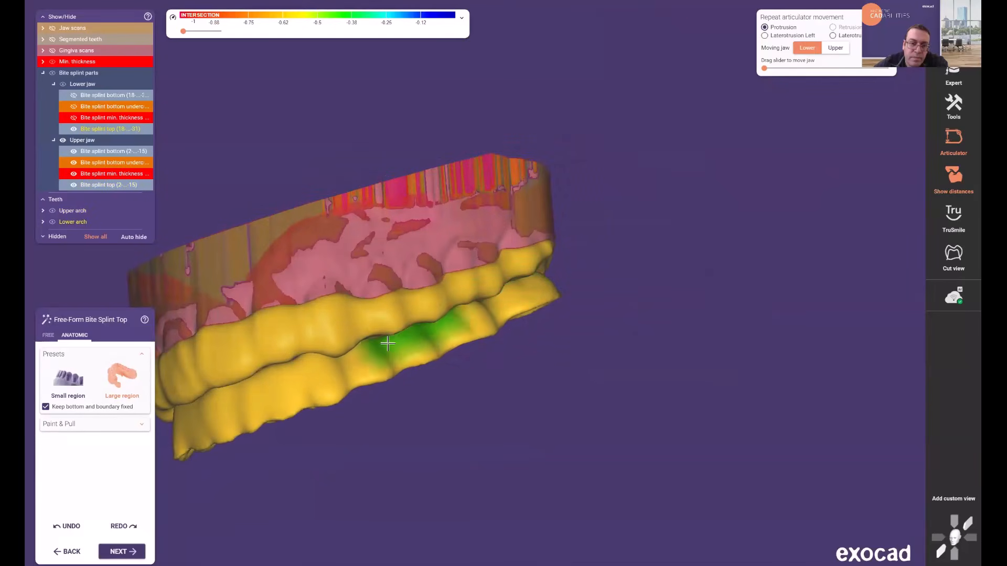
scroll(465, 388, down, 3)
middle_drag(467, 412, 519, 363)
right_drag(519, 363, 409, 370)
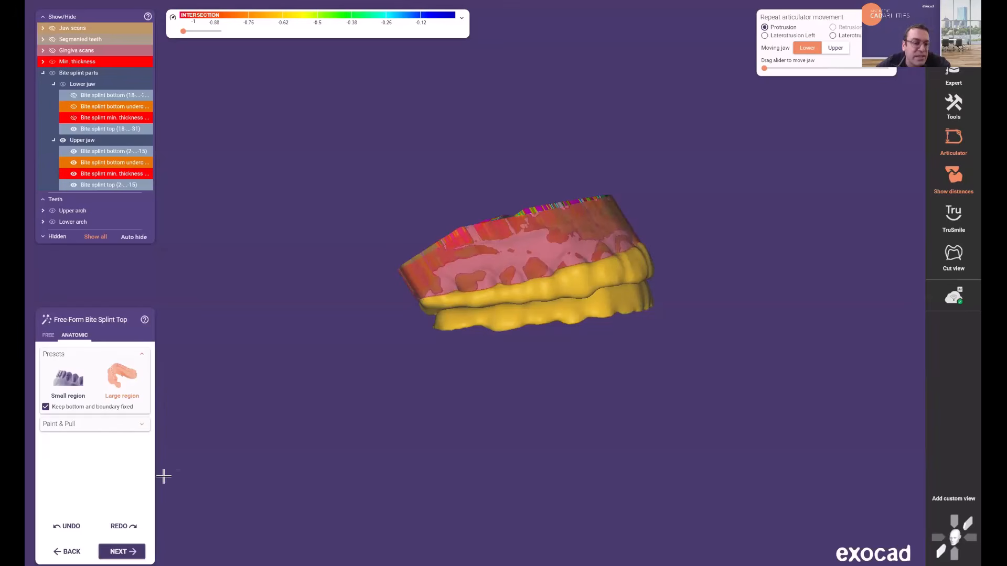
Merge and save the bite splints, and continue with free-forming the merged restorations.
click(120, 550)
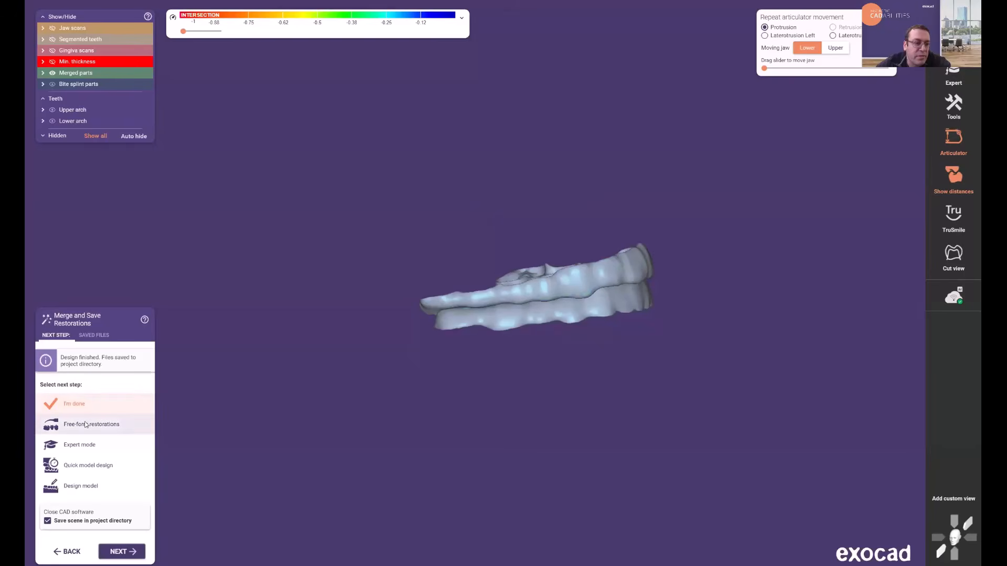
click(74, 427)
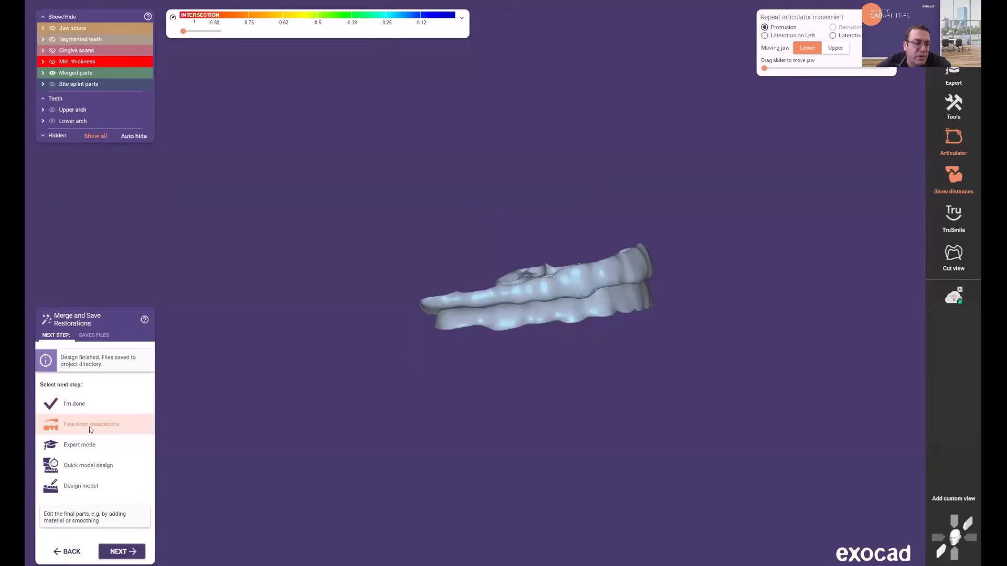
click(129, 551)
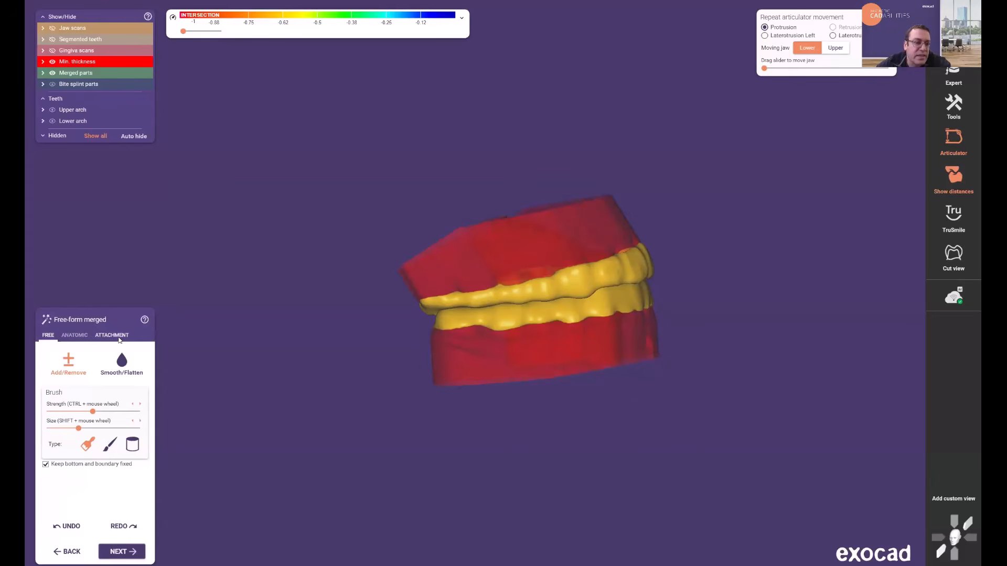
Open the attachment tools for the merged splints, browse the attachment libraries and select the generic library.
click(120, 336)
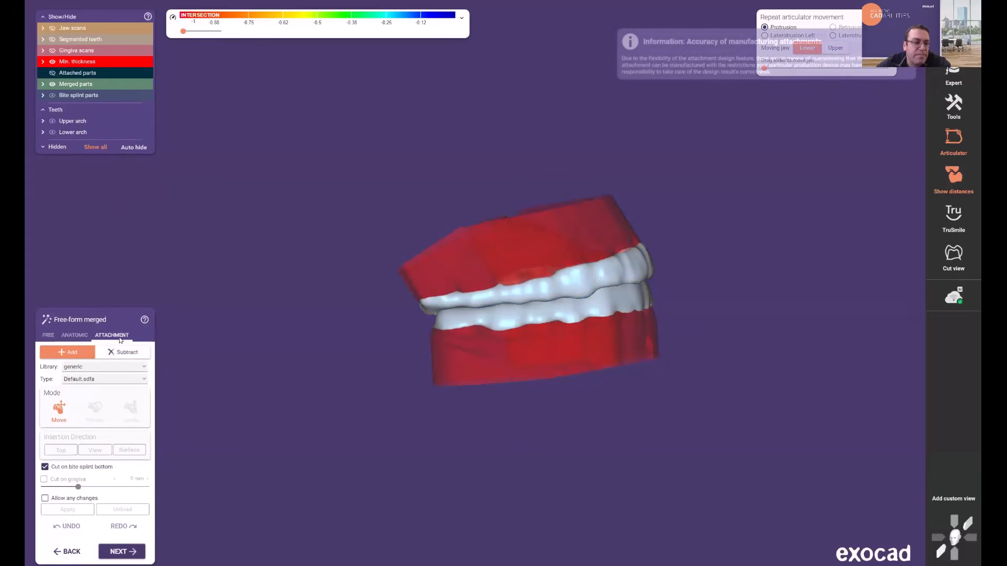
click(141, 368)
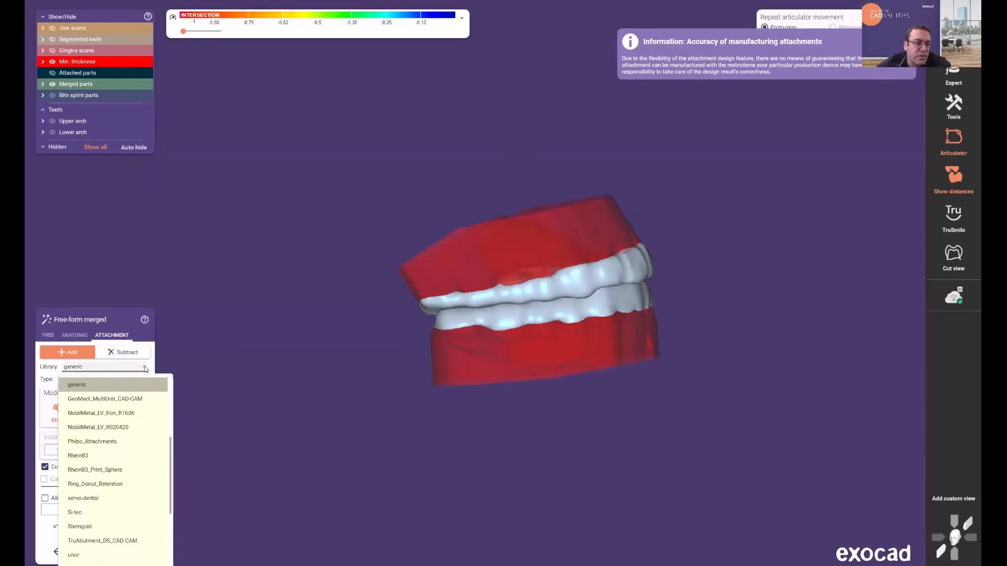
click(145, 369)
click(145, 369)
scroll(155, 446, down, 3)
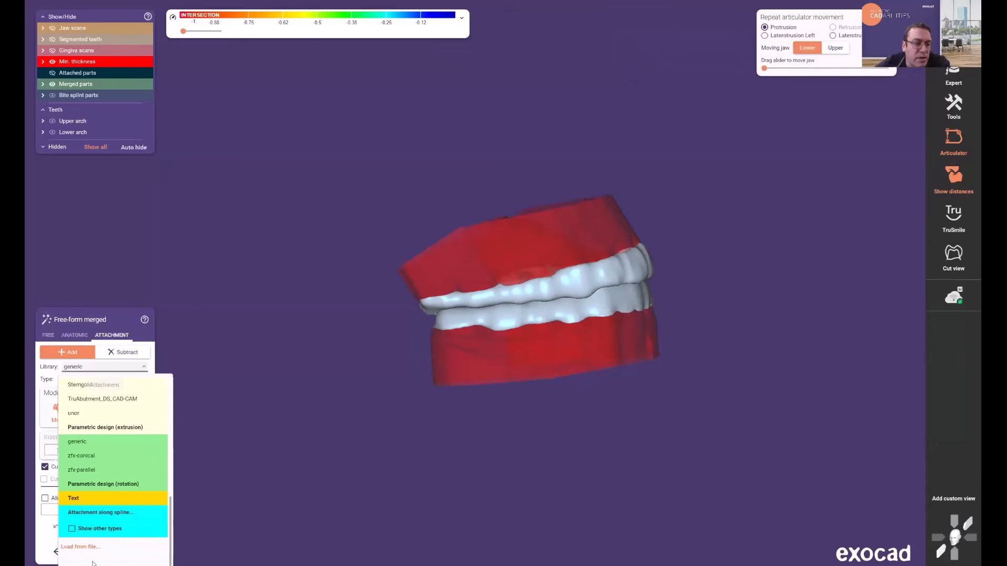
click(120, 441)
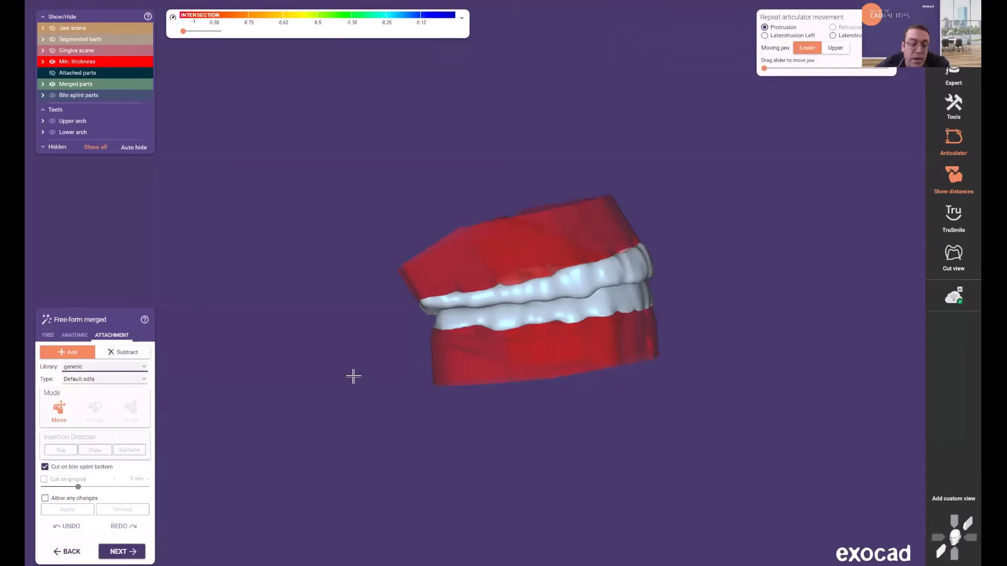
Place the generic library's Default.sdfa attachment on the front of the upper splint and adjust its position.
right_drag(489, 415, 485, 389)
scroll(479, 387, up, 4)
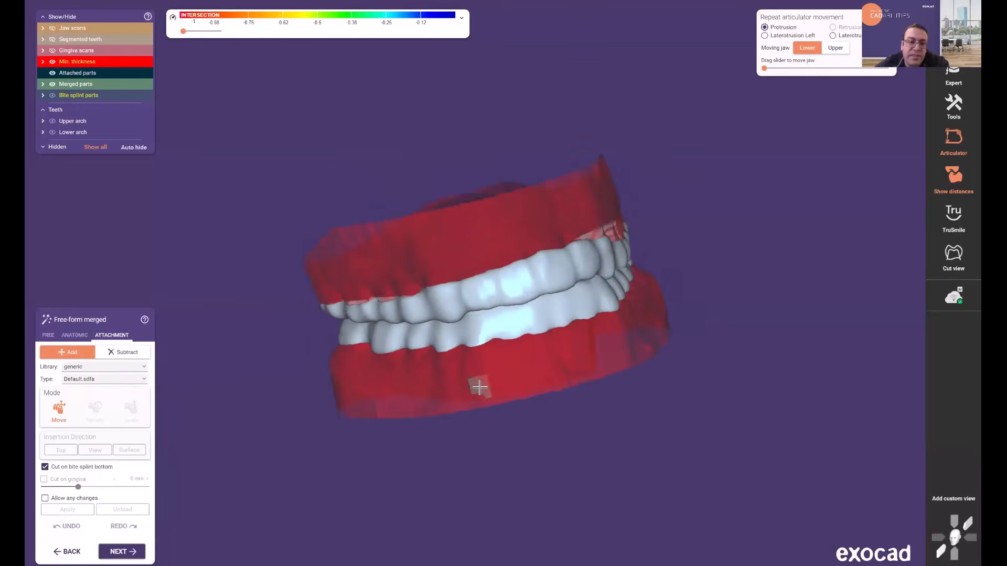
click(540, 236)
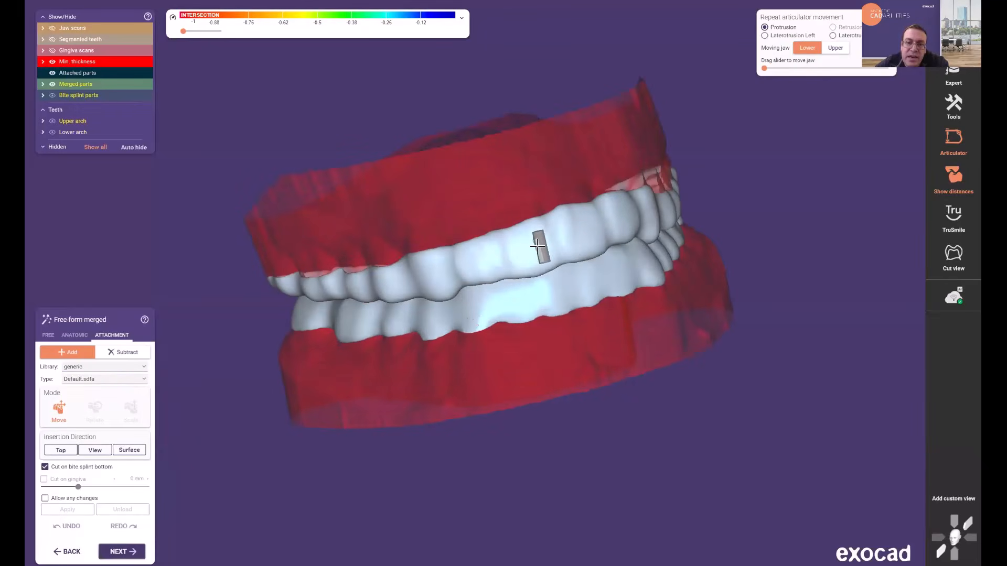
drag(537, 245, 520, 251)
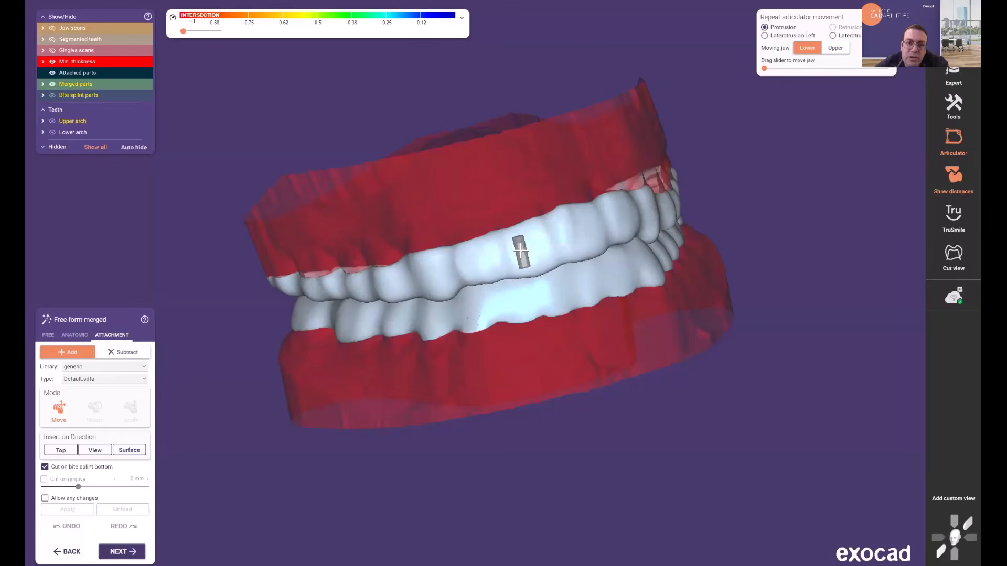
Use the upper bite splint (teeth 2 to 15) as the attachment and apply it to the lower splint.
right_click(522, 253)
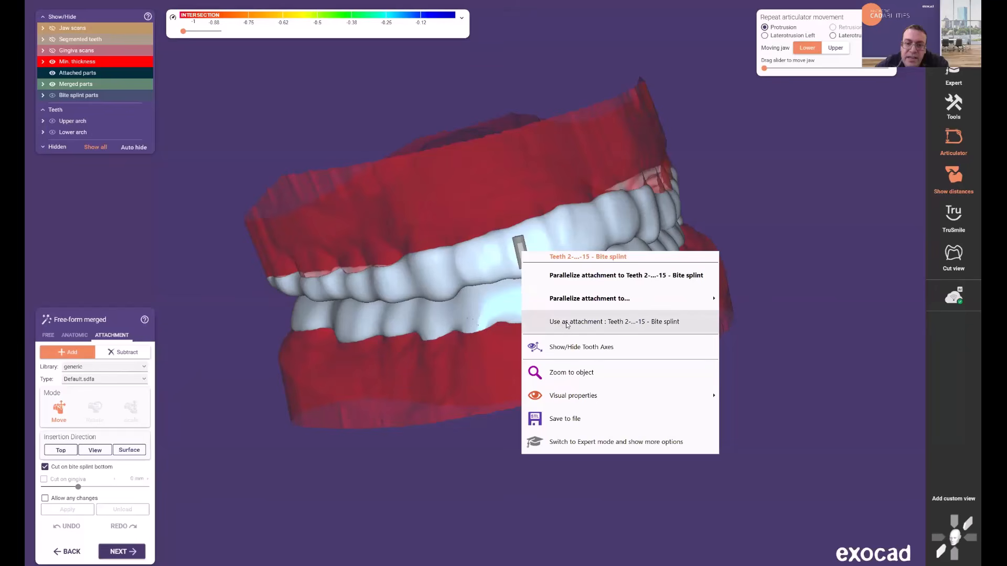
right_click(501, 252)
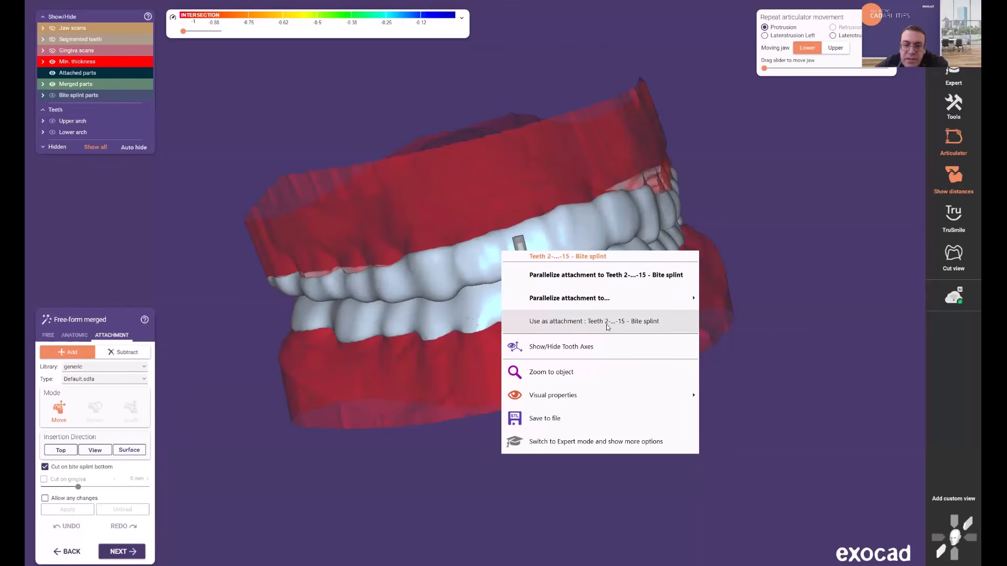
click(654, 324)
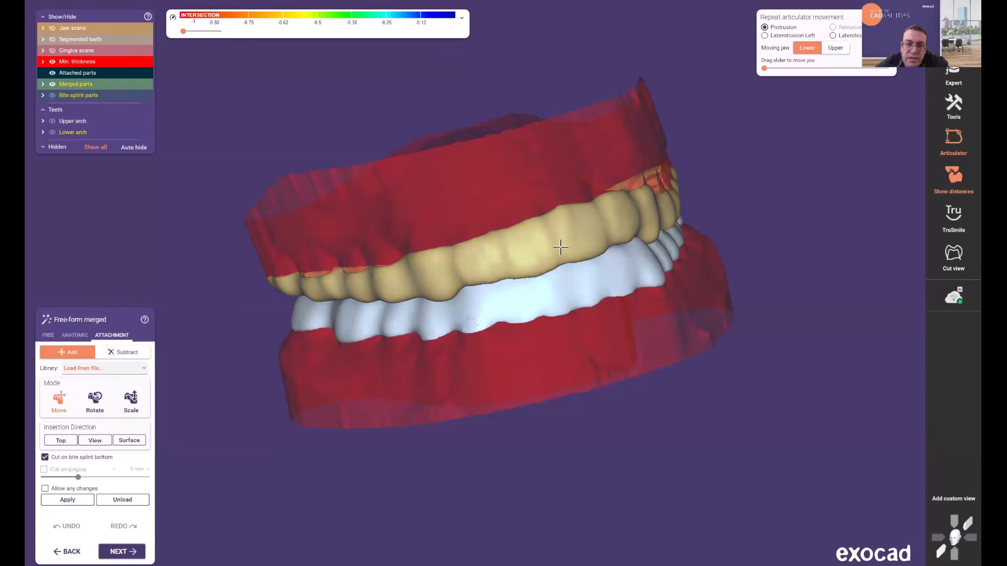
click(67, 499)
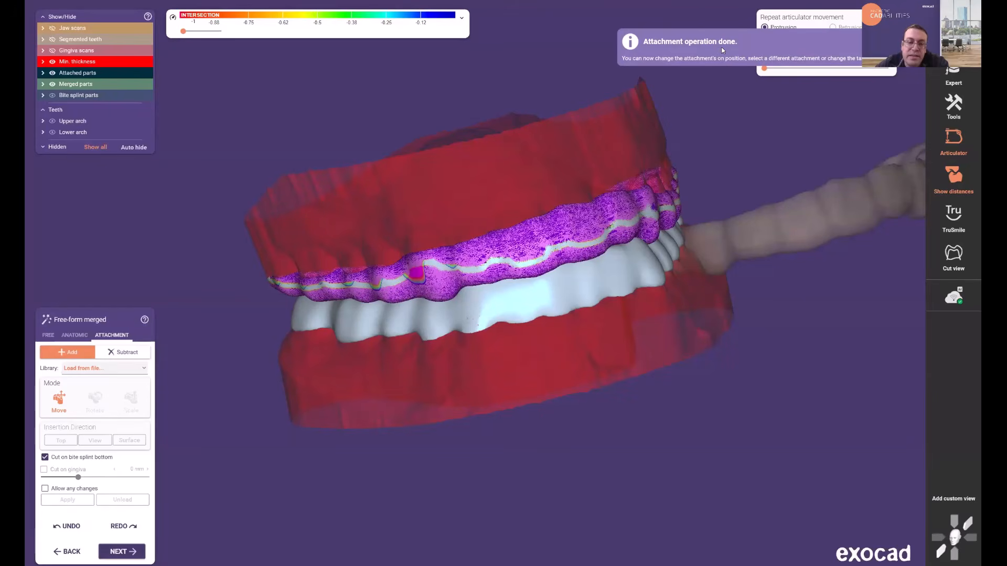
Return to free-forming the merged splints and hide the minimum thickness display.
click(48, 335)
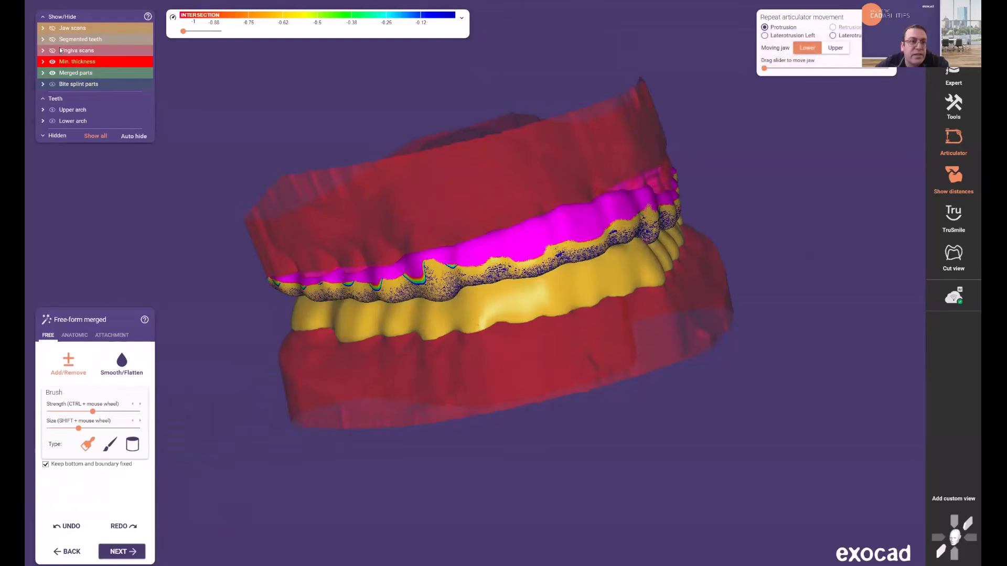
click(52, 62)
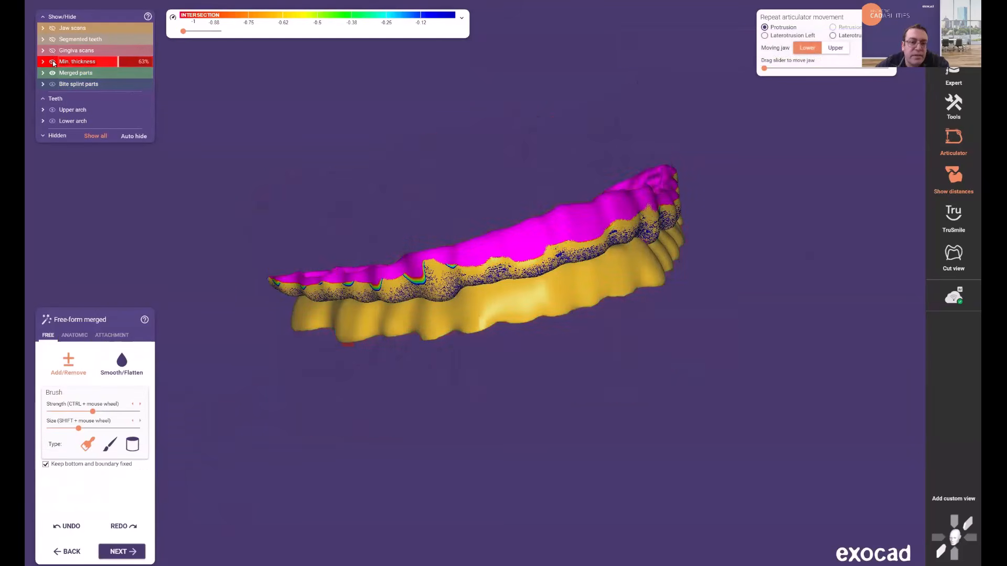
right_drag(477, 402, 551, 396)
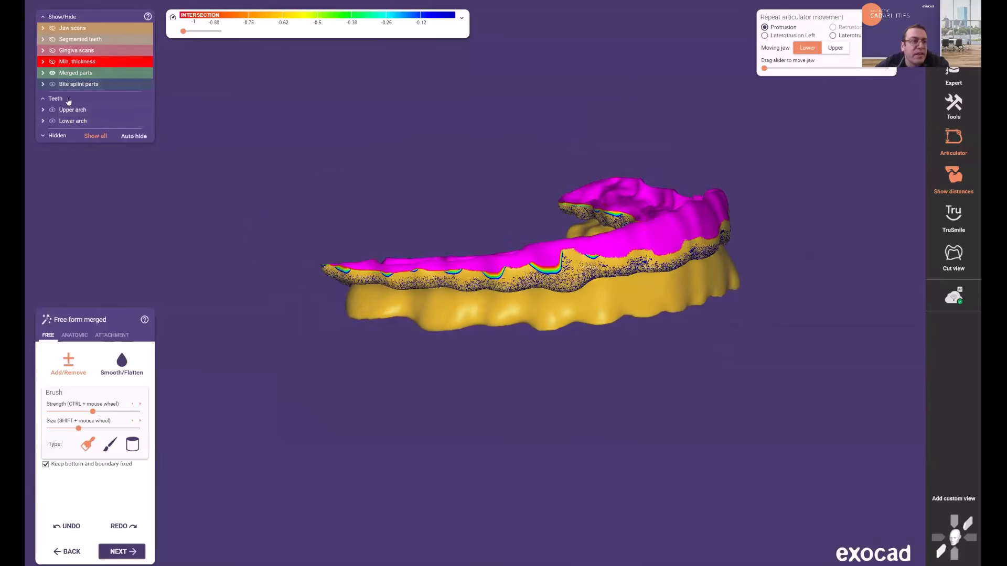
Isolate the lower jaw's merged bite splint by hiding the separate upper splint, and view it from the side.
click(43, 73)
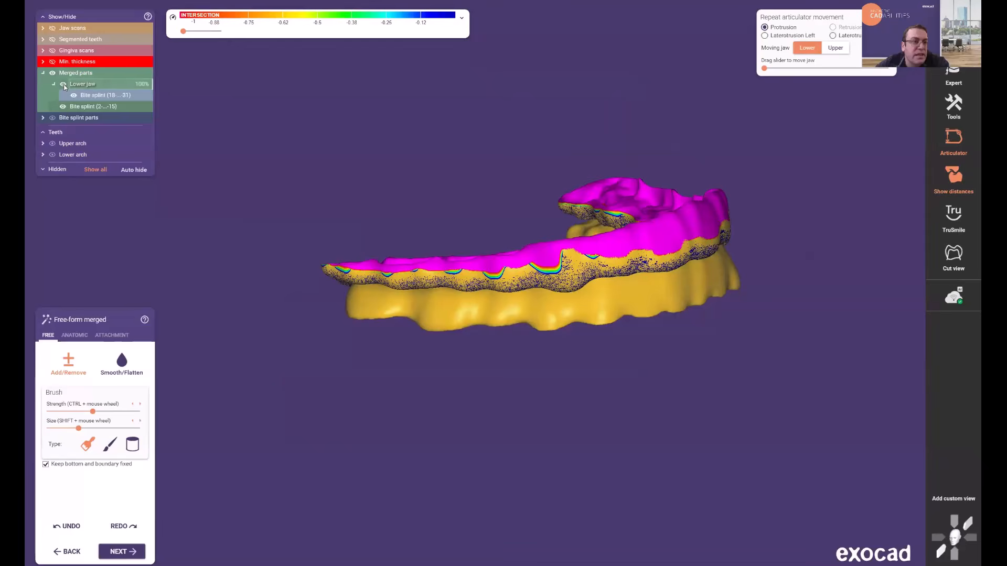
click(63, 84)
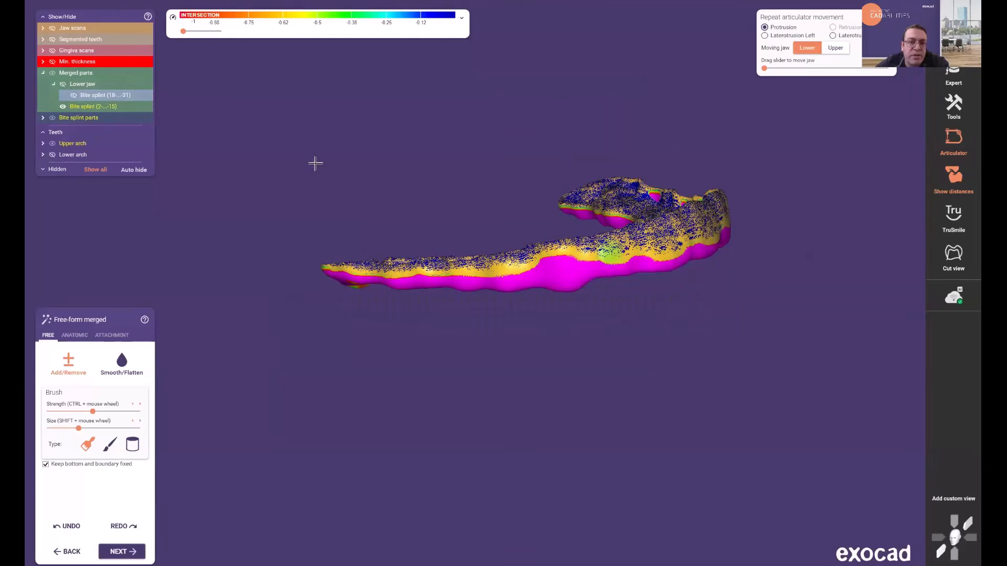
click(62, 106)
click(63, 84)
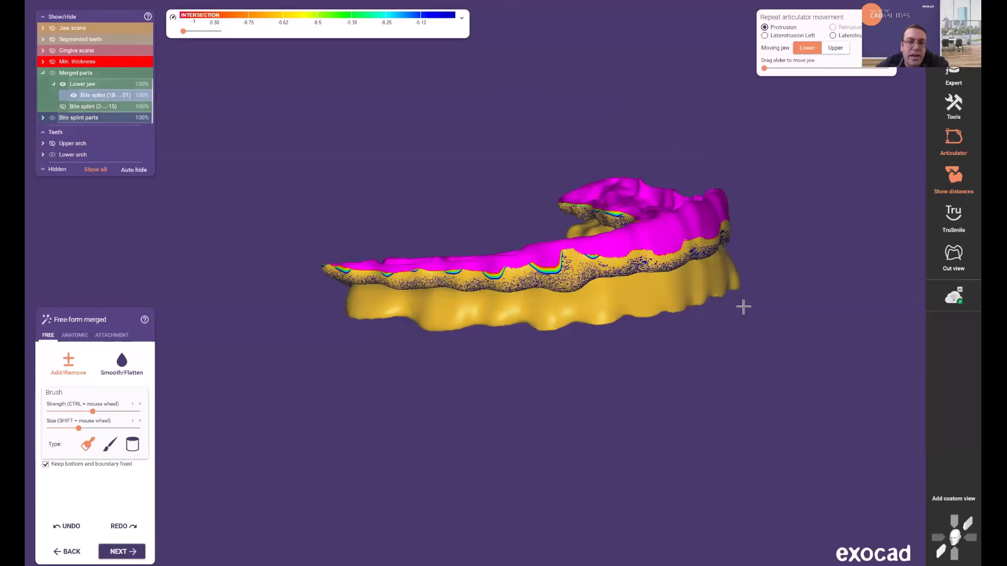
right_drag(754, 324, 755, 323)
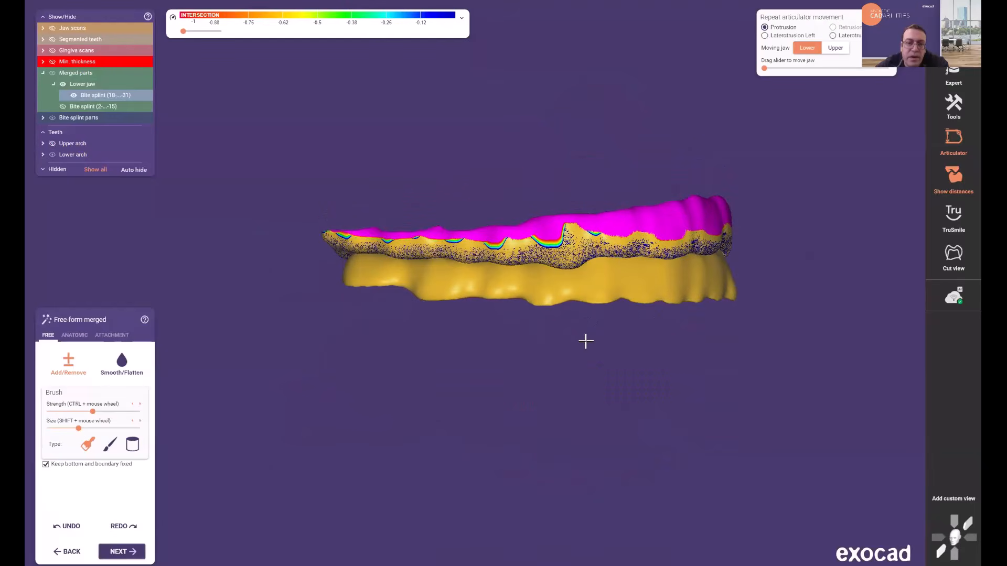
right_drag(597, 363, 598, 379)
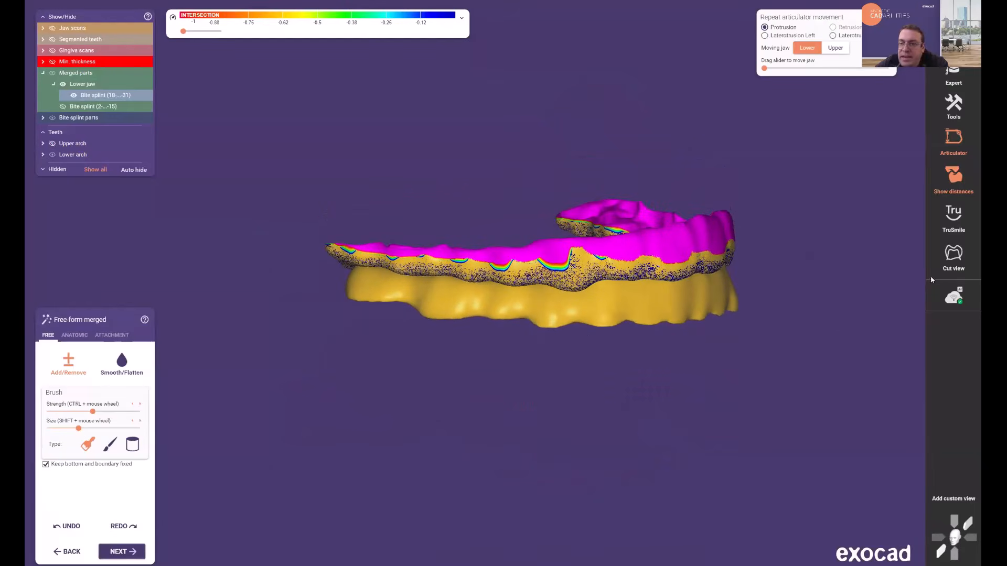
Examine the joined splints in an enlarged cross-section through the posterior teeth, and close the cut view.
click(959, 256)
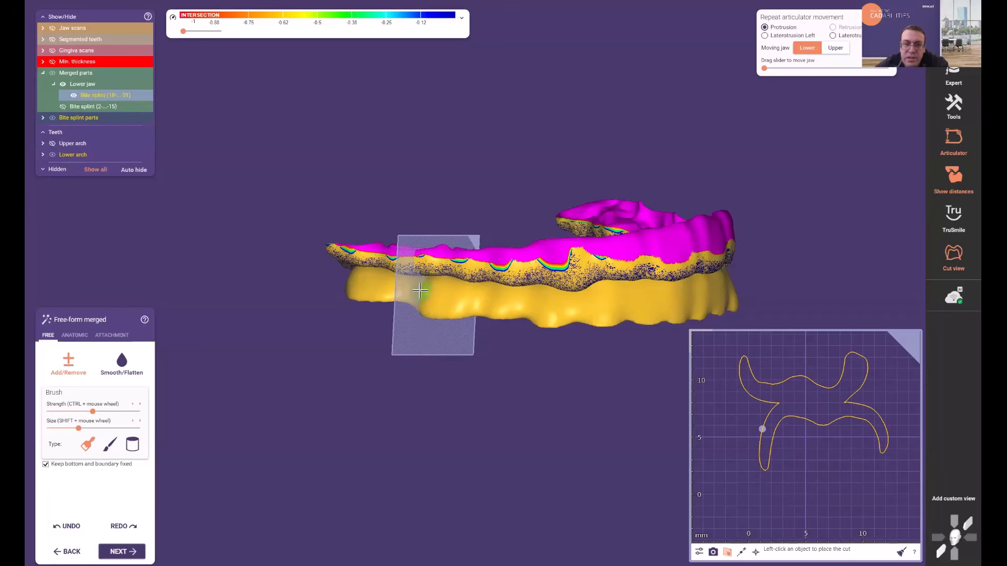
click(419, 290)
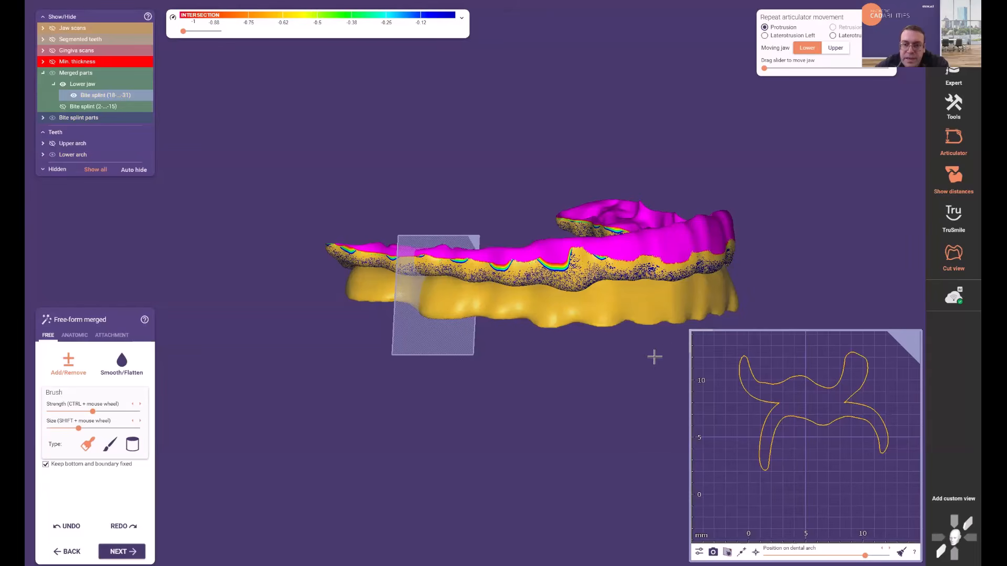
drag(674, 315, 622, 271)
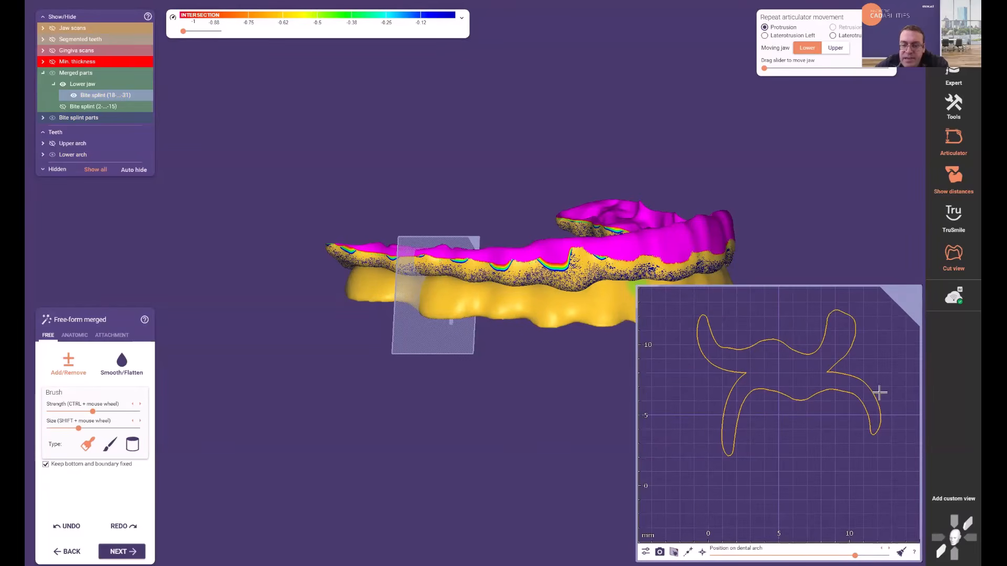
click(659, 552)
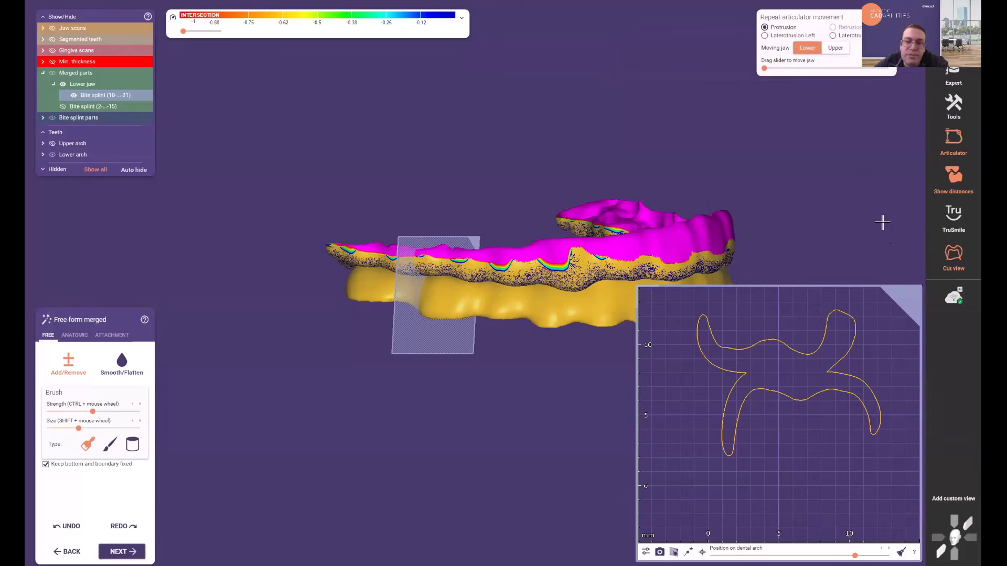
click(954, 255)
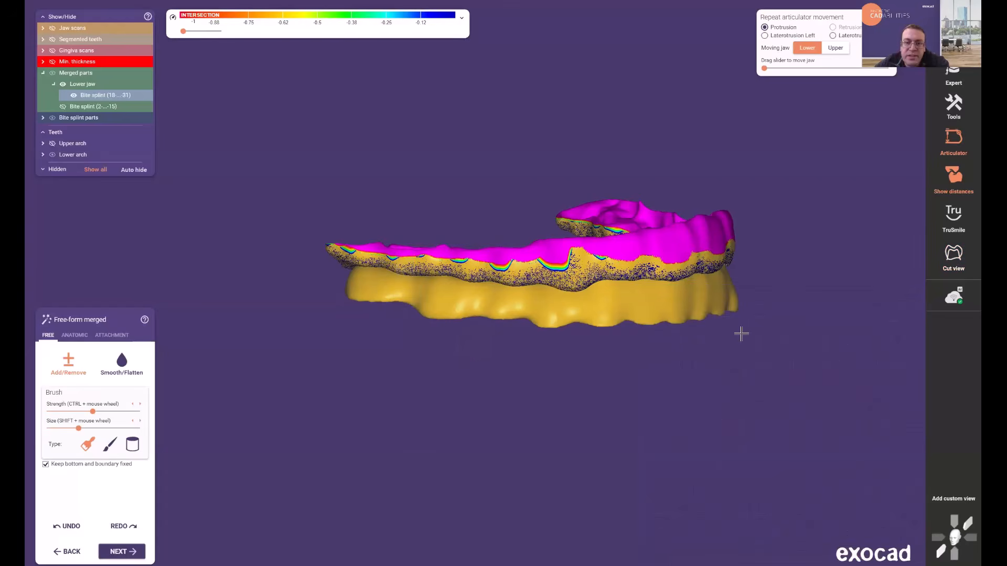
Turn off the distance display and smooth the seam between the joined upper and lower splints with the Smooth/Flatten brush.
scroll(535, 273, up, 5)
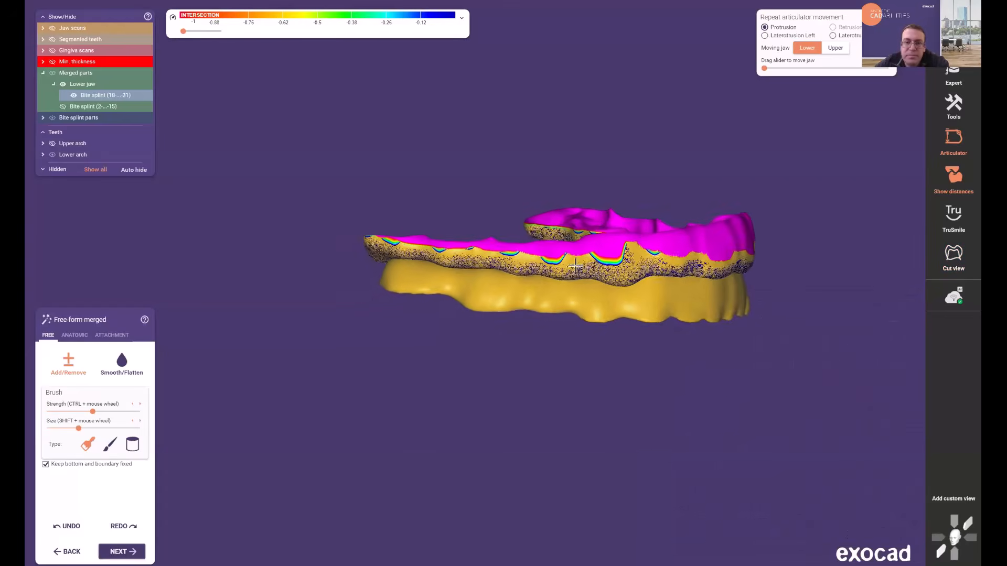
right_drag(535, 274, 549, 235)
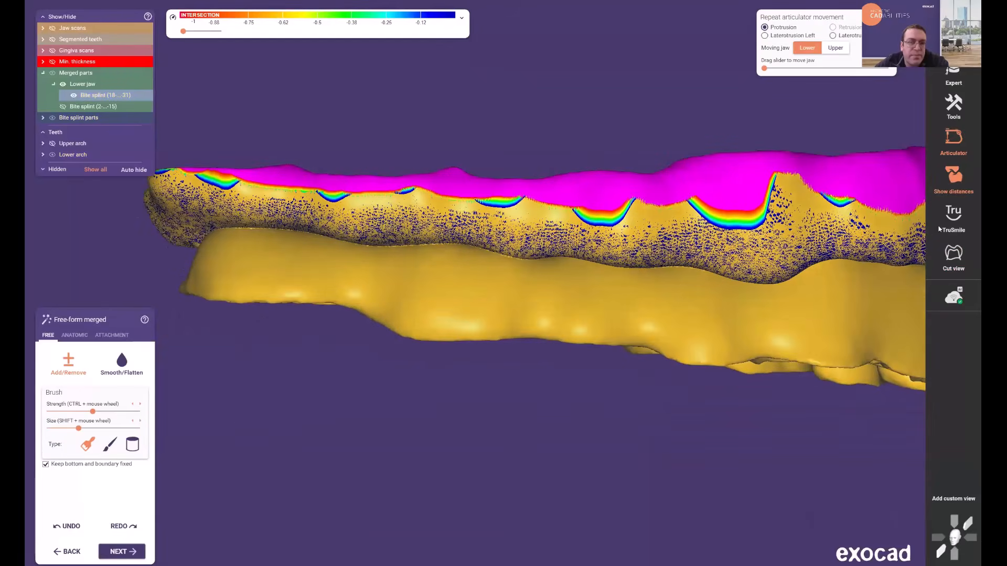
click(954, 178)
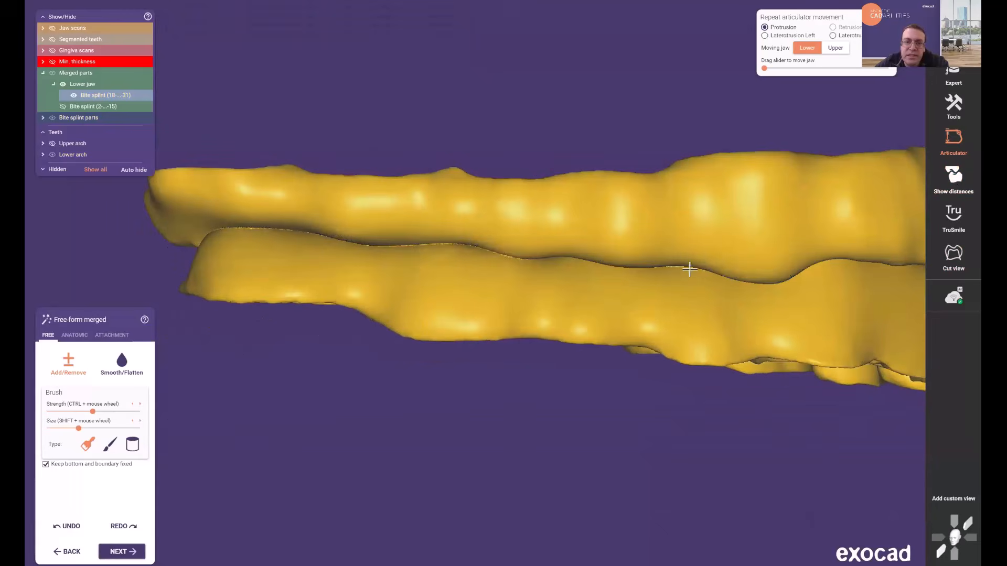
click(124, 364)
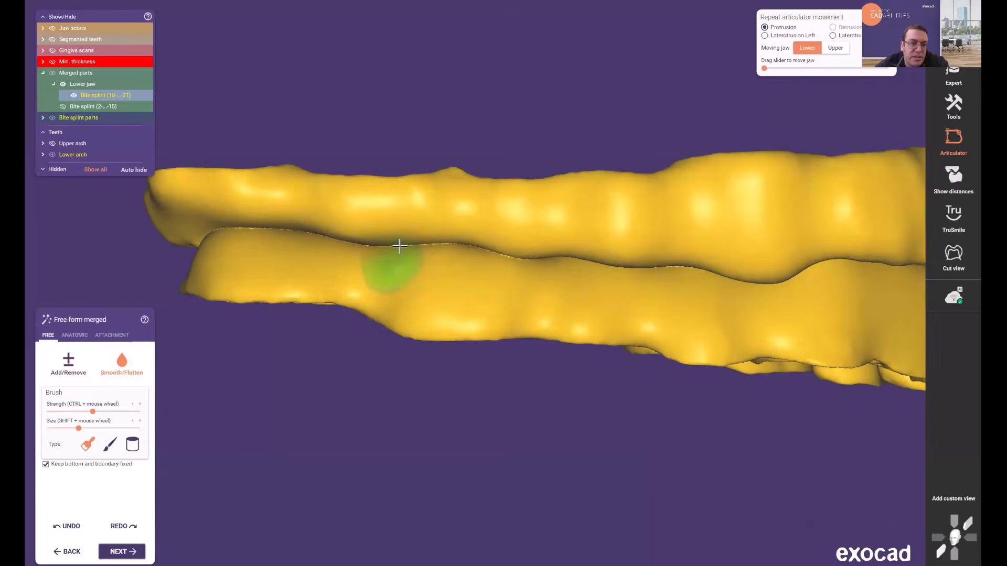
mouse_move(500, 260)
mouse_down()
mouse_move(477, 248)
mouse_move(388, 249)
mouse_move(279, 232)
mouse_move(562, 258)
mouse_move(441, 250)
mouse_up()
scroll(537, 292, down, 4)
right_drag(635, 354, 250, 402)
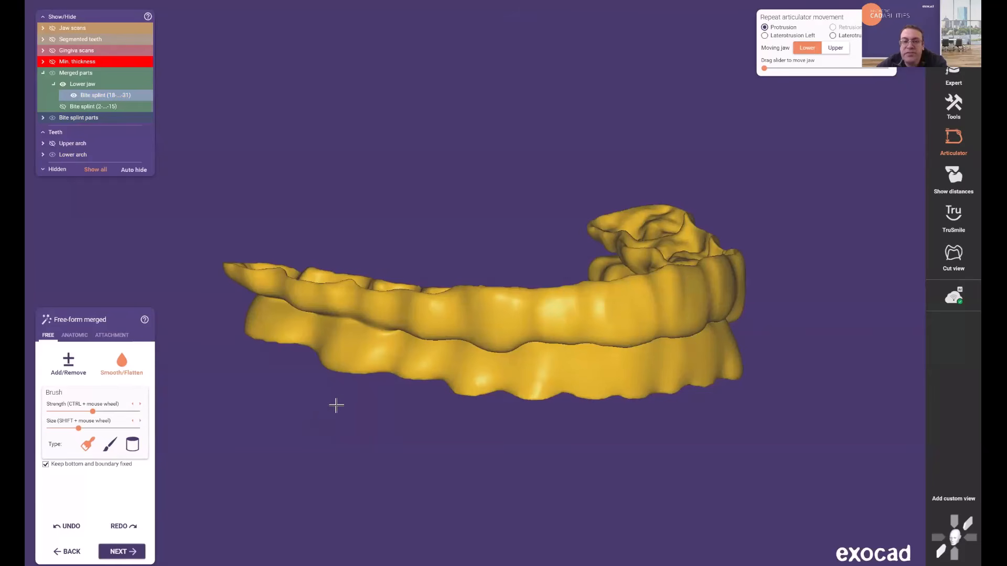
Reopen the attachment tools and try to continue the wizard with the upper splint still loaded as an attachment.
click(111, 334)
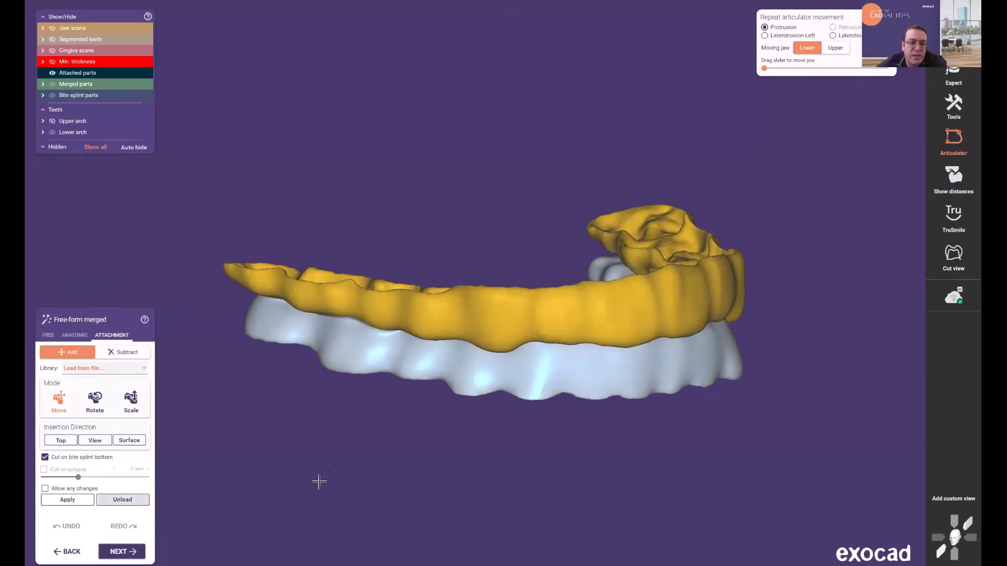
right_click(429, 309)
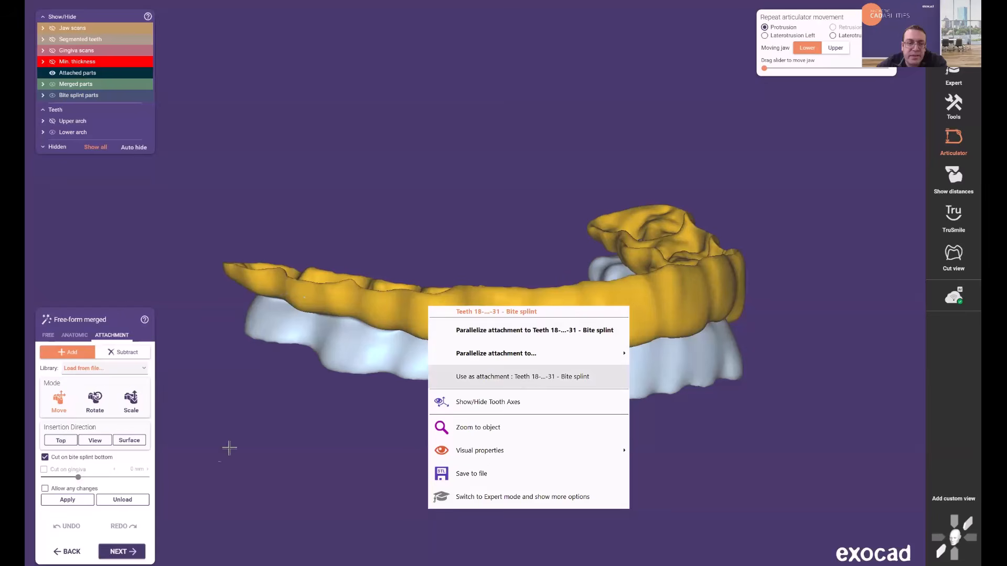
click(95, 523)
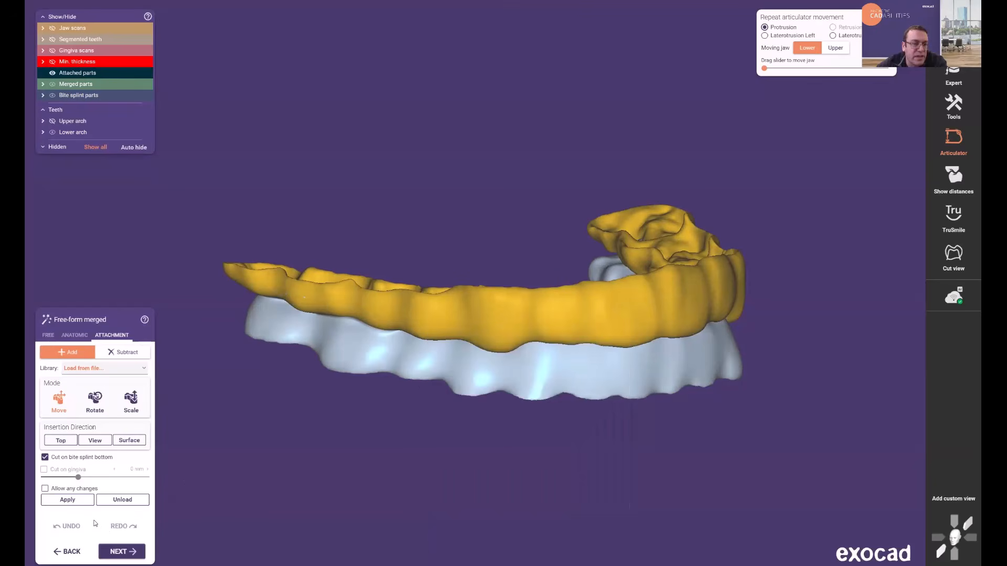
click(116, 553)
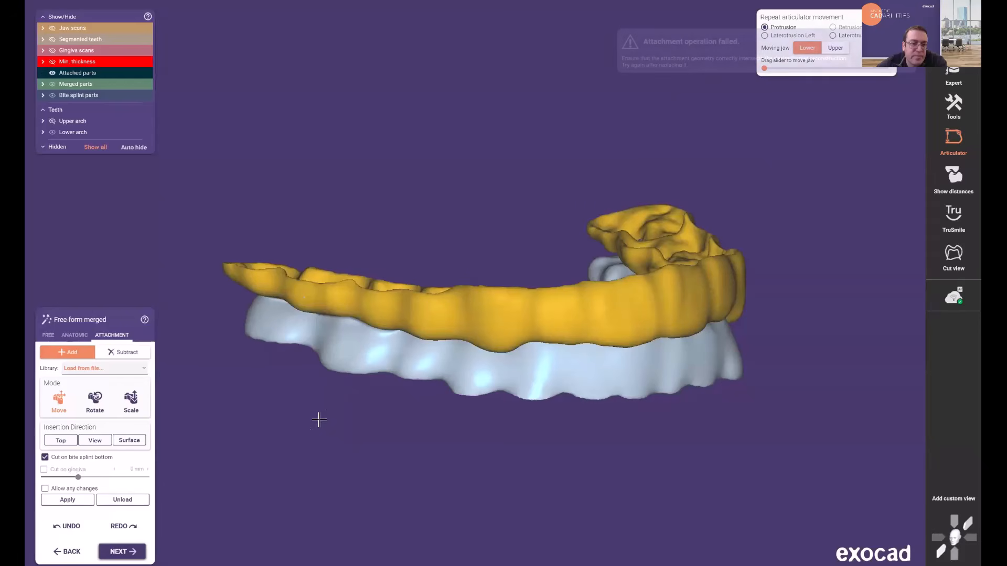
click(132, 552)
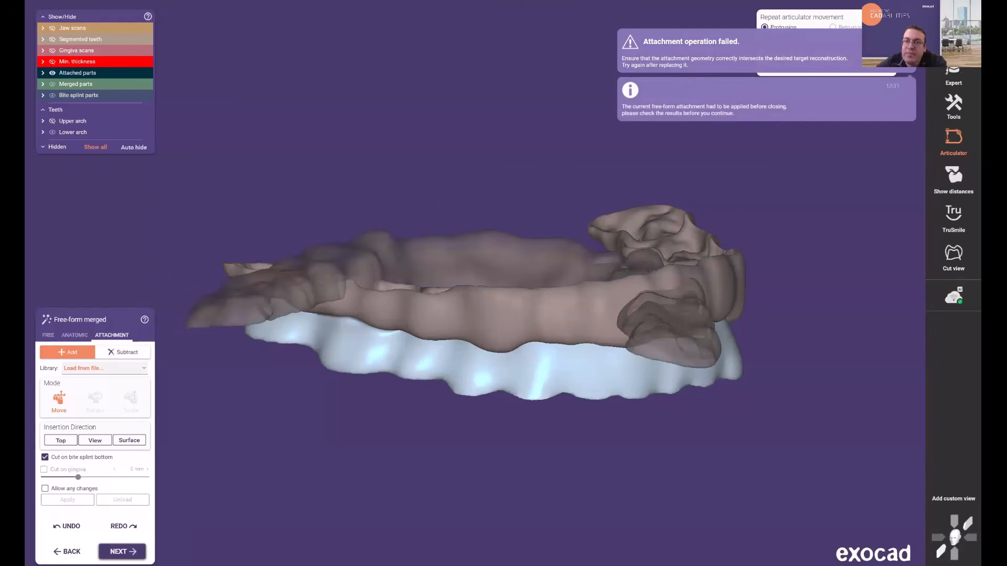
Return to free-forming, save the bite splint modifications, and finish the wizard by saving the scene over the existing file.
click(43, 335)
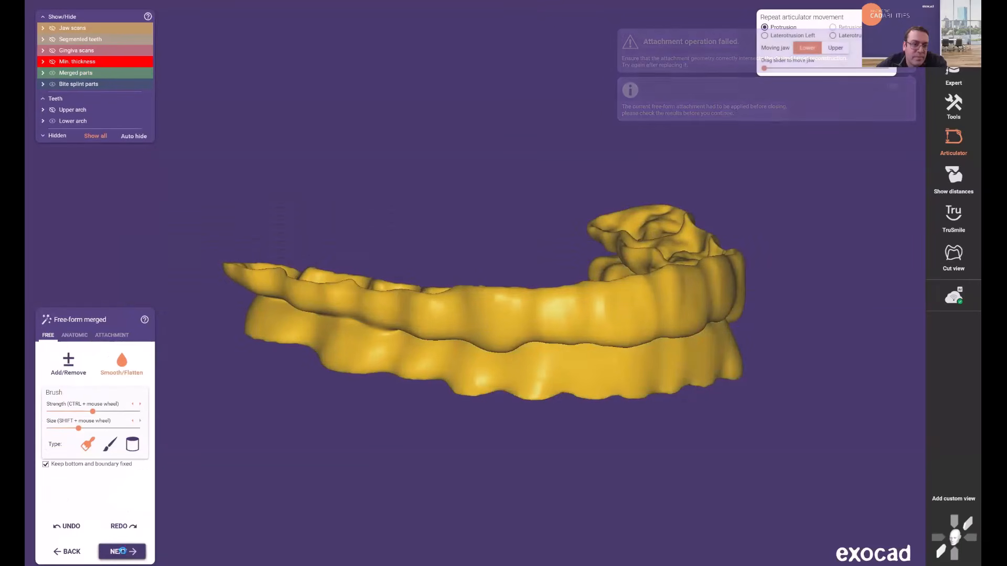
click(124, 552)
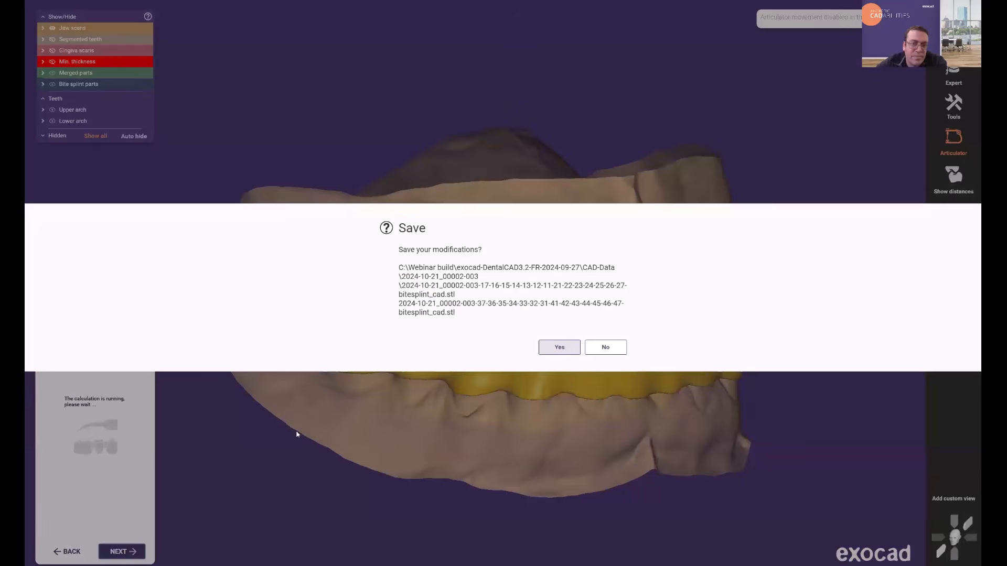
click(559, 347)
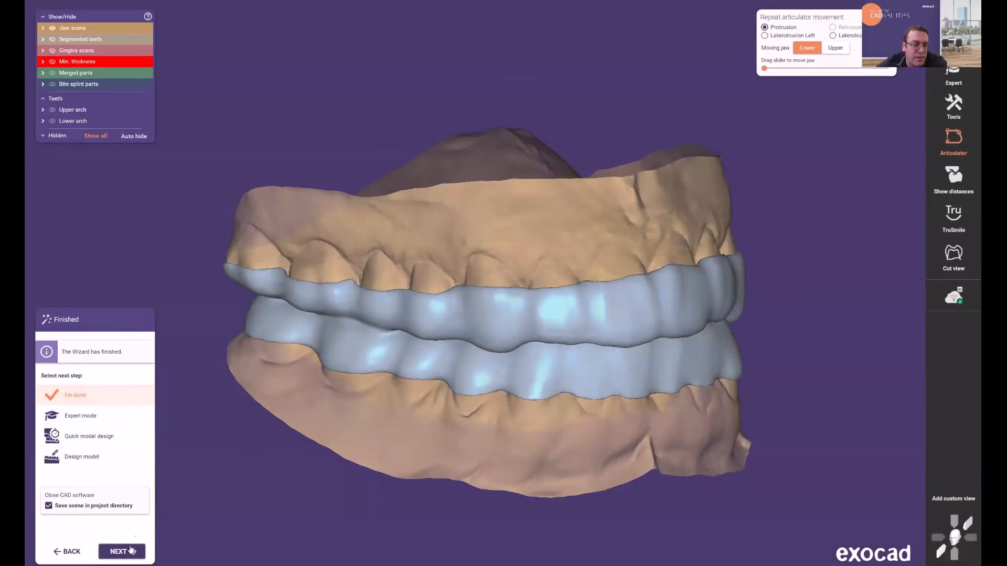
click(126, 554)
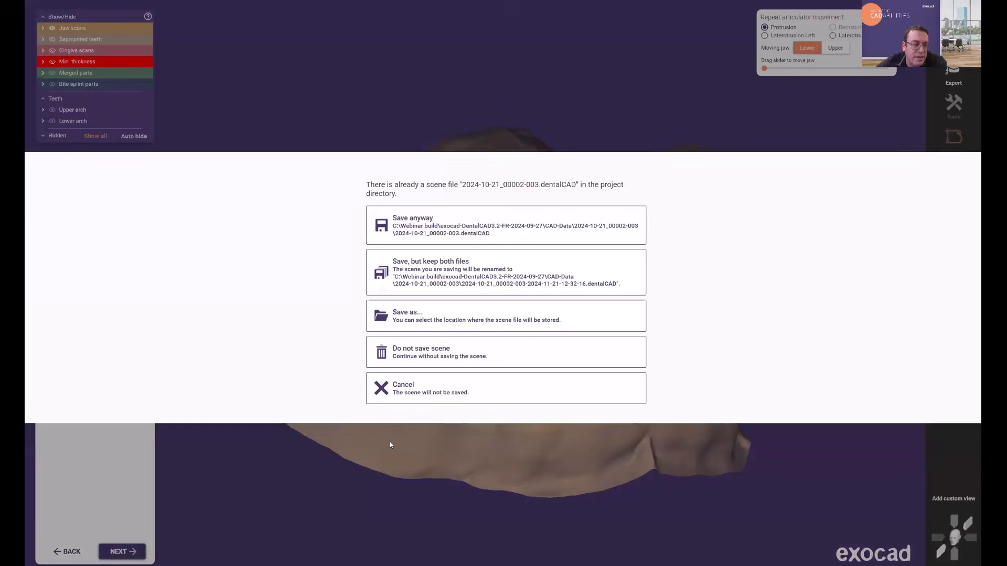
click(470, 225)
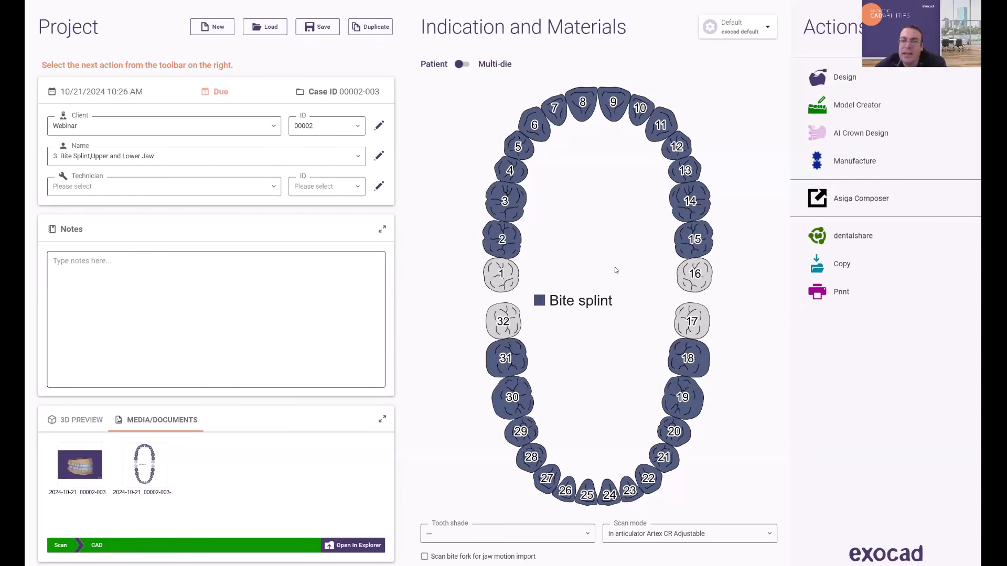
Send the case's production data through dentalshare to the Webinar-receive lab for Production, and open the conversation details of the transfer.
click(853, 237)
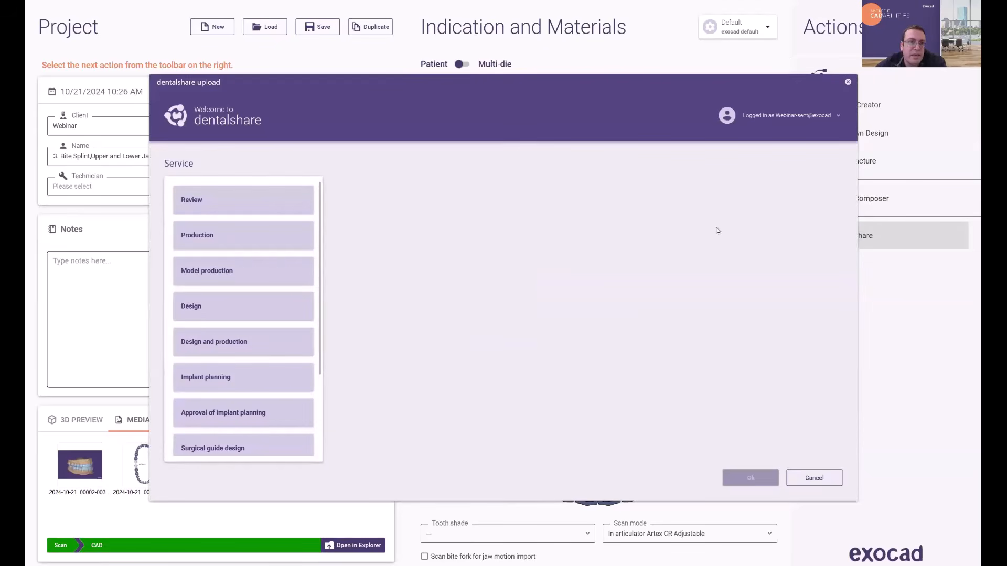
click(234, 241)
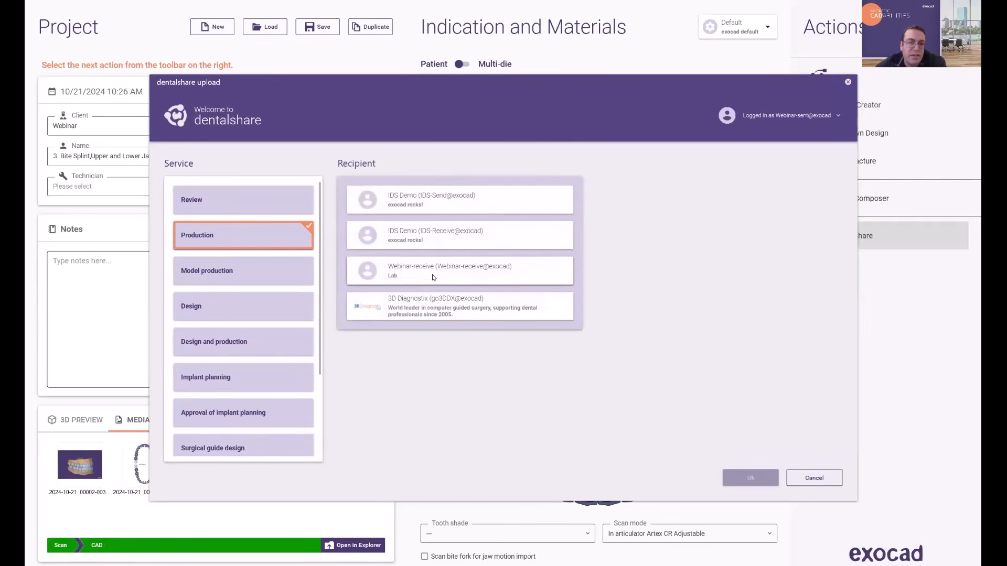
click(512, 273)
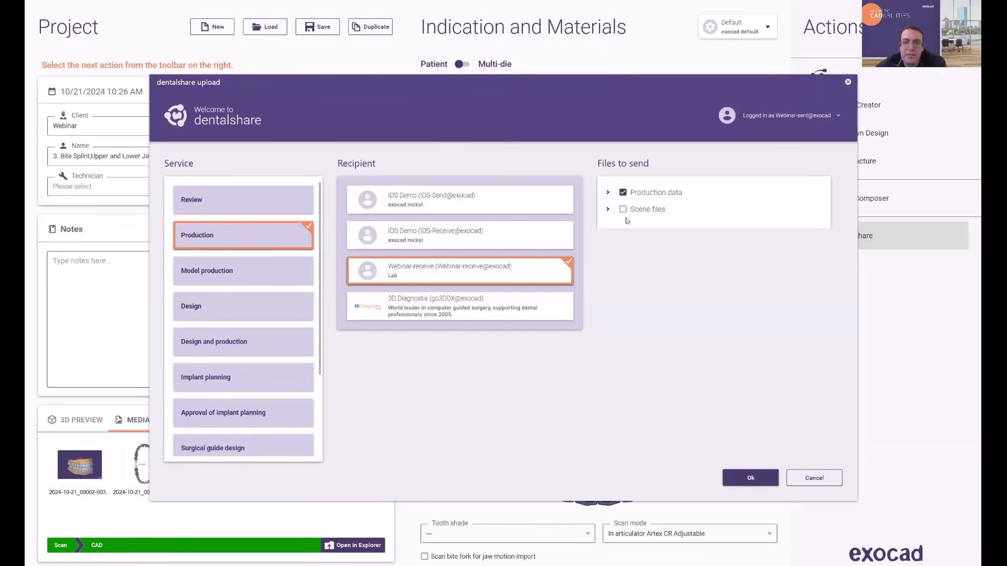
click(607, 193)
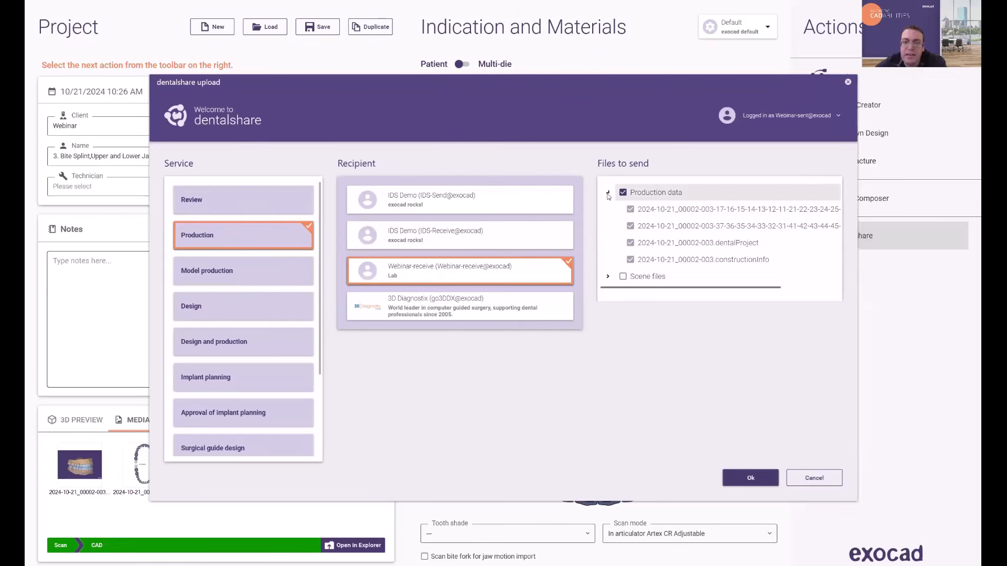
click(608, 193)
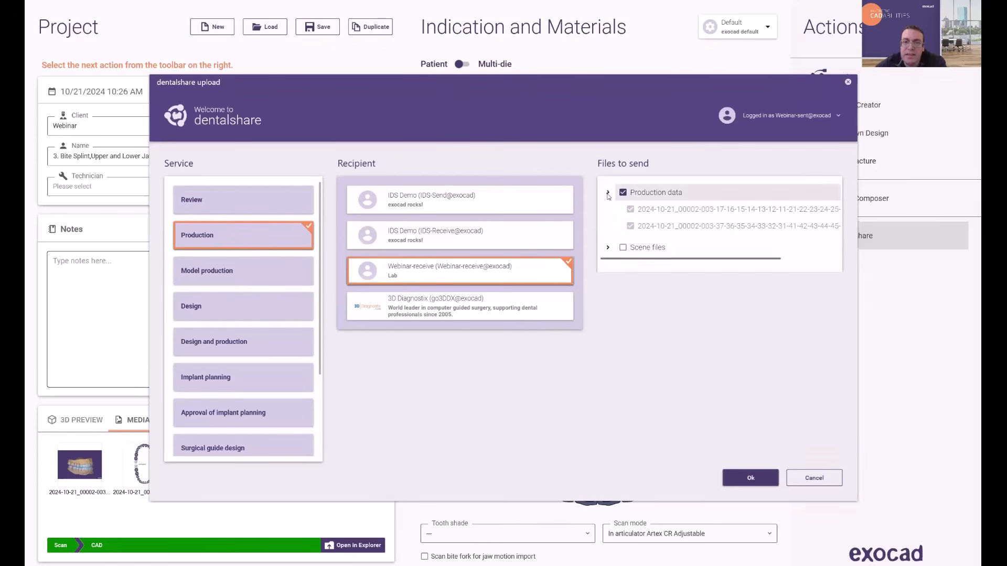
click(750, 478)
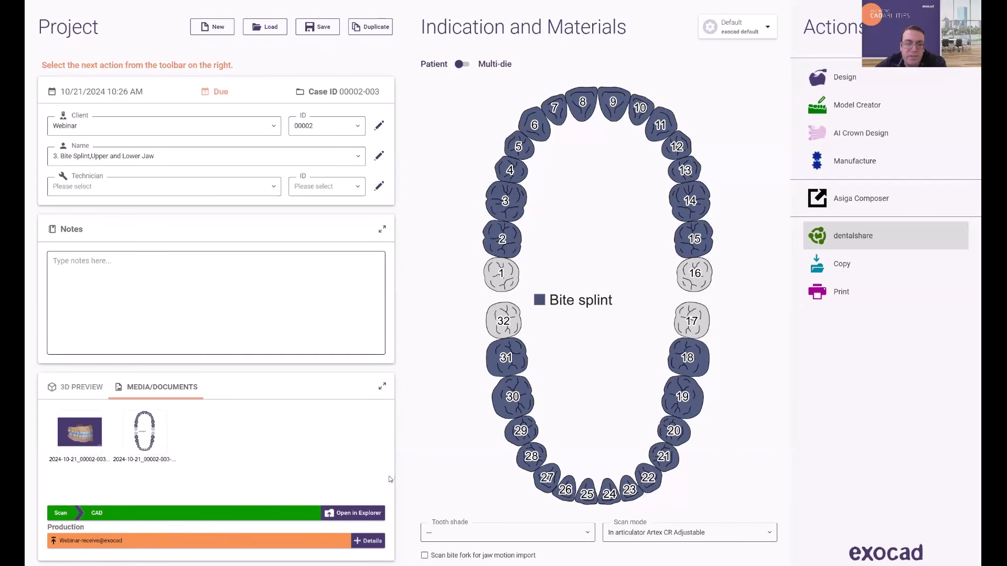
click(369, 542)
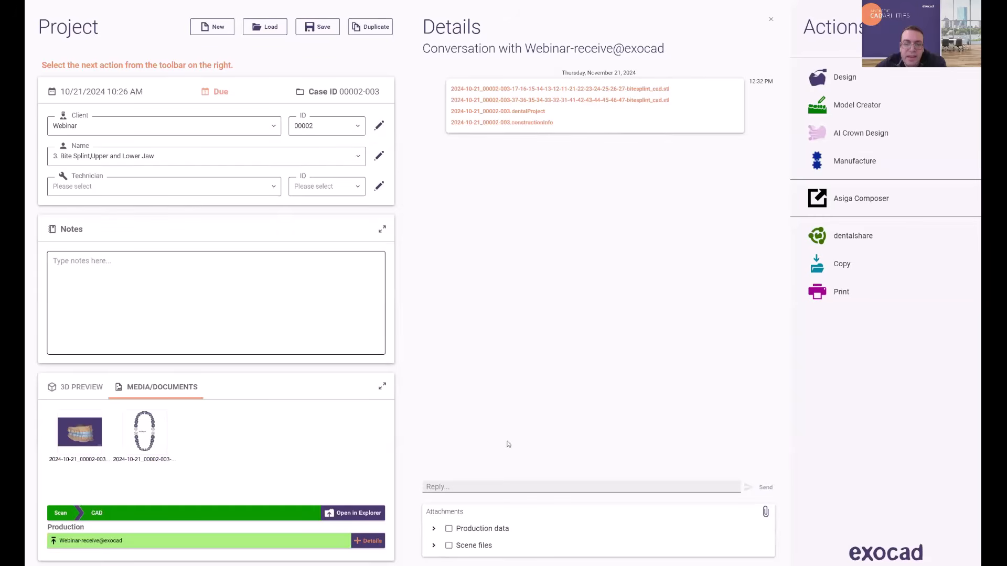
click(496, 491)
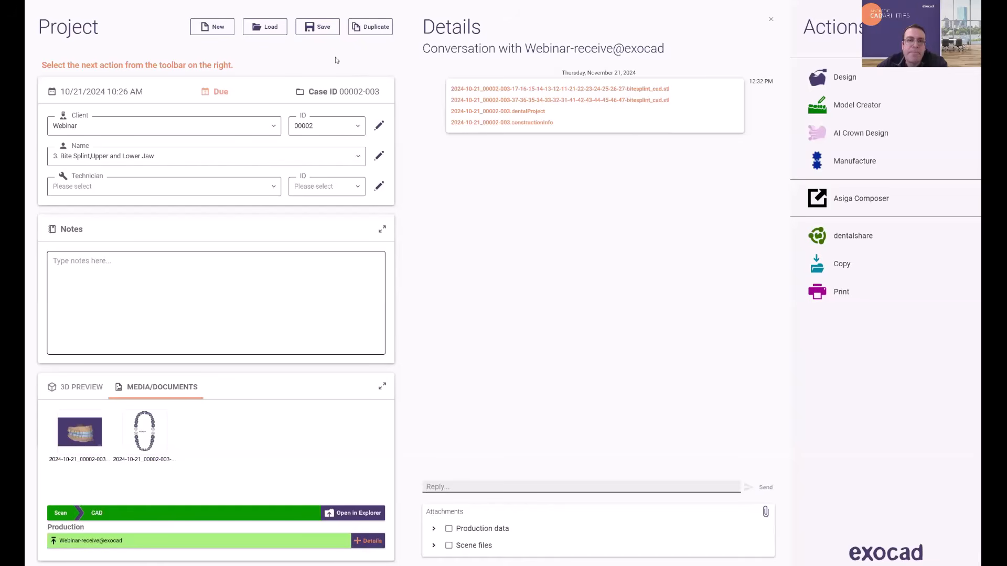
Load the project "4. Bite Splint, with Articulator" and review the bite splint options and parameters of tooth 31.
click(270, 31)
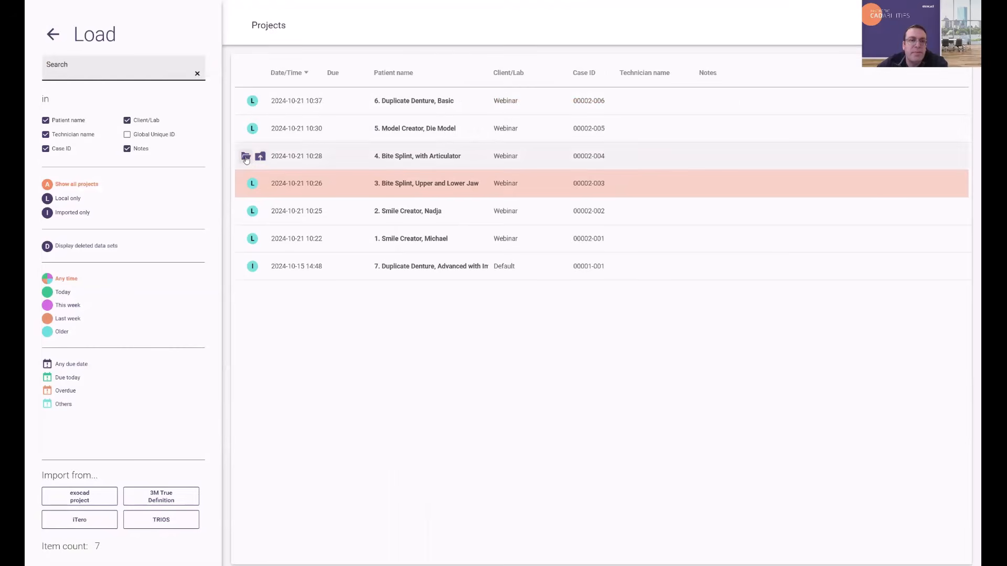
click(245, 156)
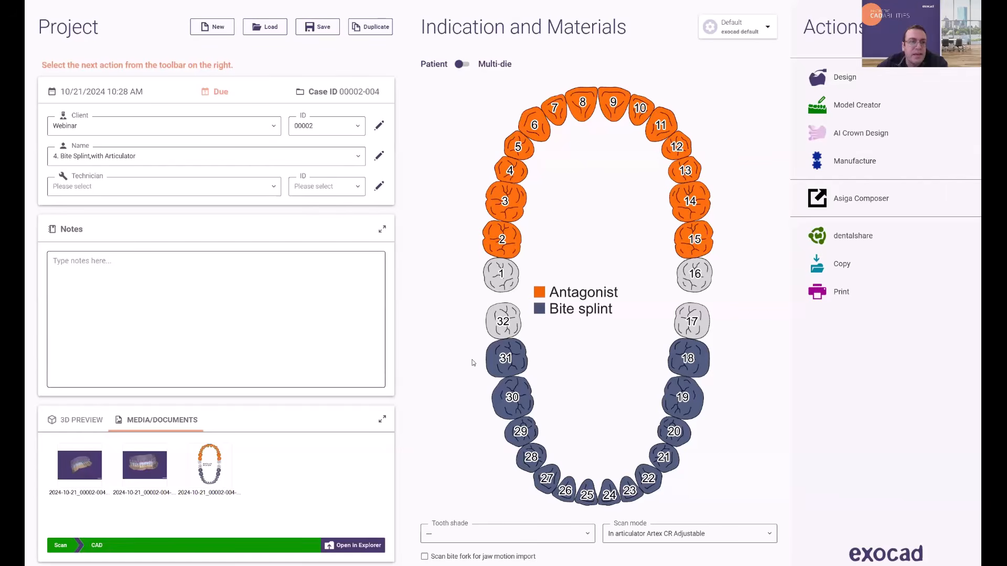
click(506, 359)
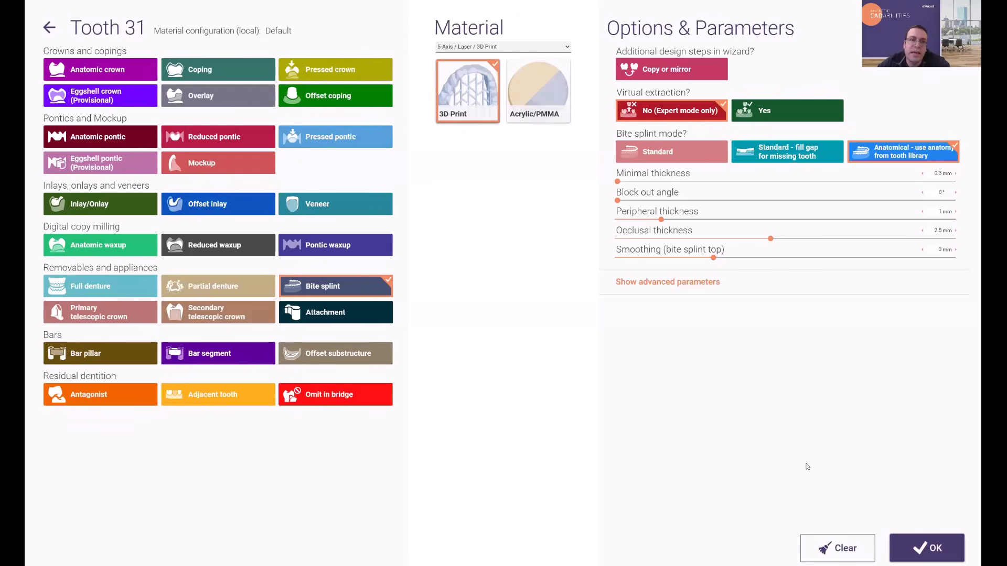
click(917, 549)
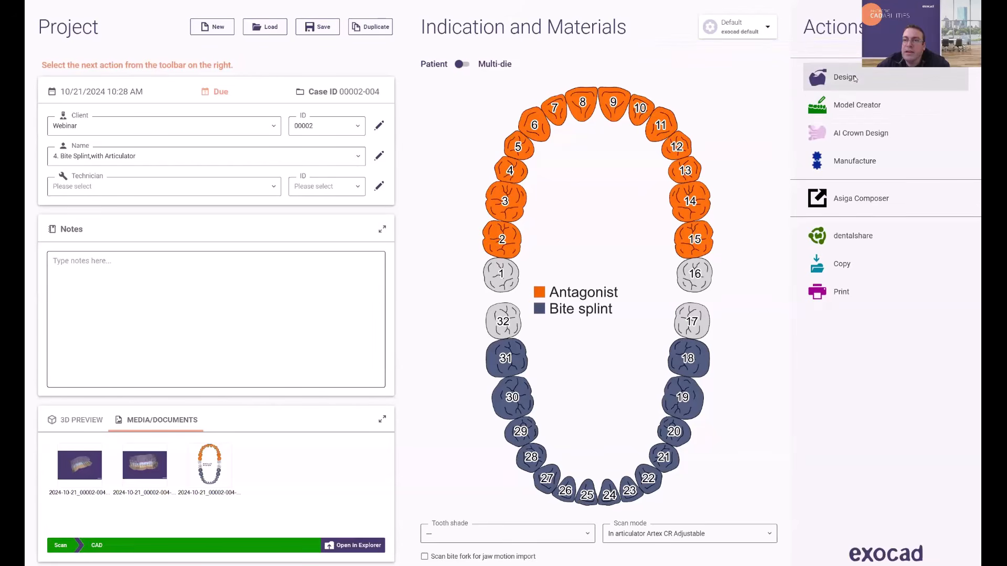
Start the design from scan data only and enable using the segmented teeth also as restorative models.
click(854, 78)
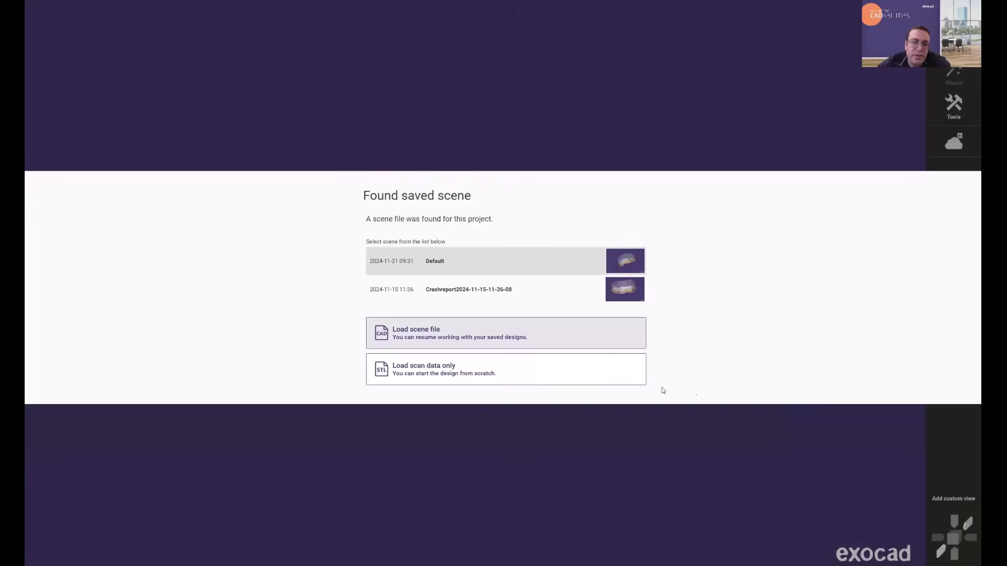
click(407, 376)
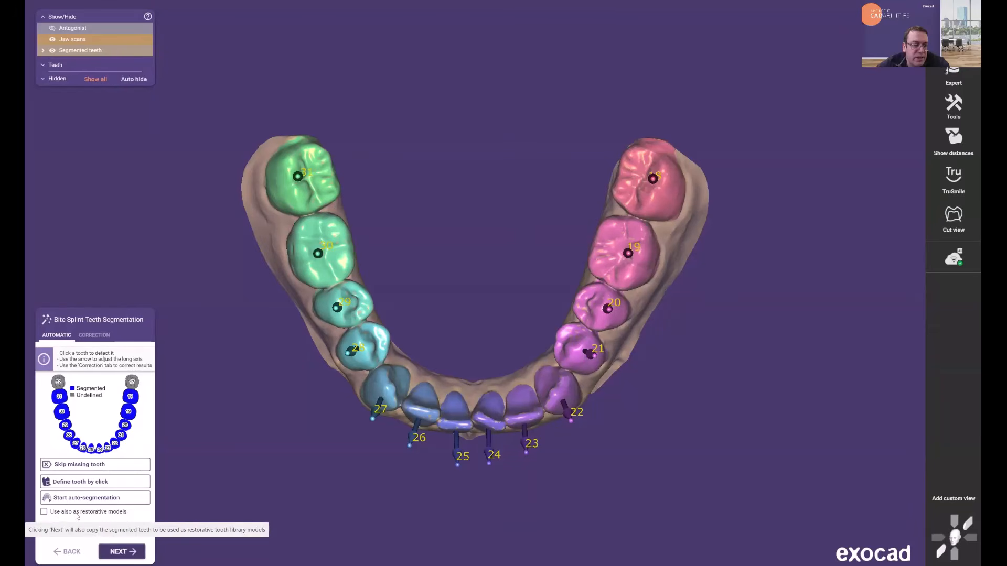
click(44, 512)
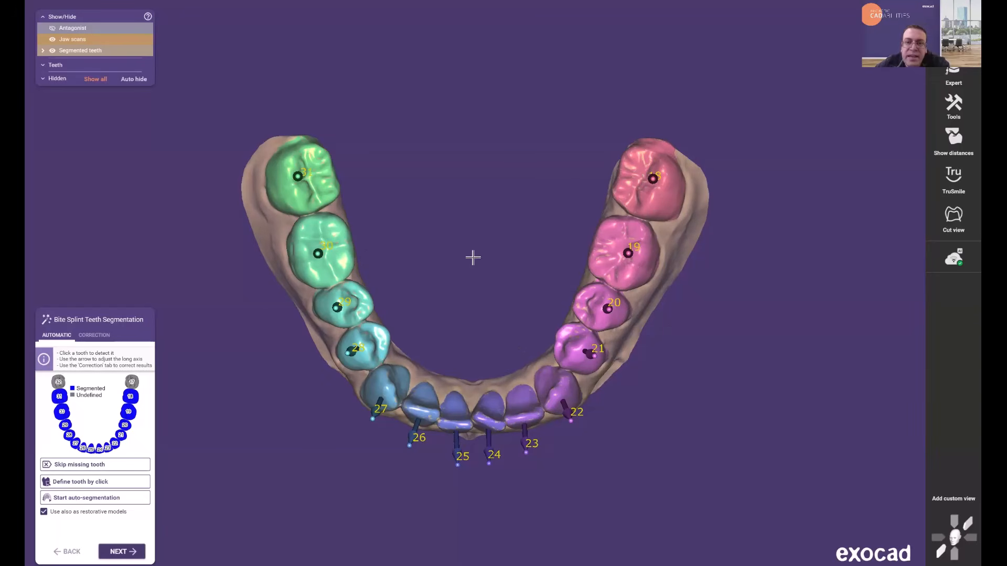
Correct the segmentation of tooth 18 by unmarking the excess area behind the molar with a smaller brush, and apply it.
middle_drag(472, 264, 473, 309)
right_drag(480, 291, 492, 283)
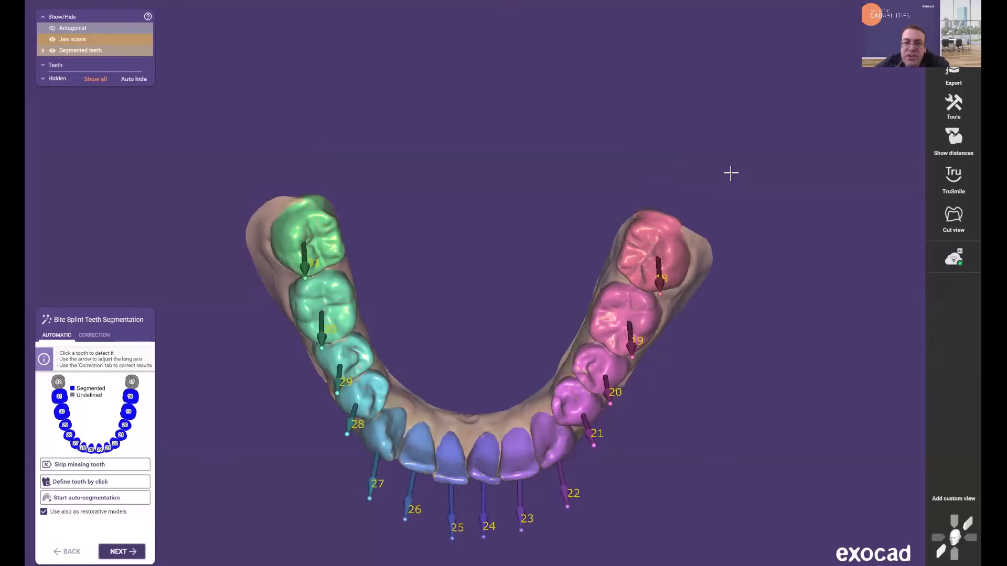
scroll(729, 173, up, 6)
right_drag(348, 402, 484, 340)
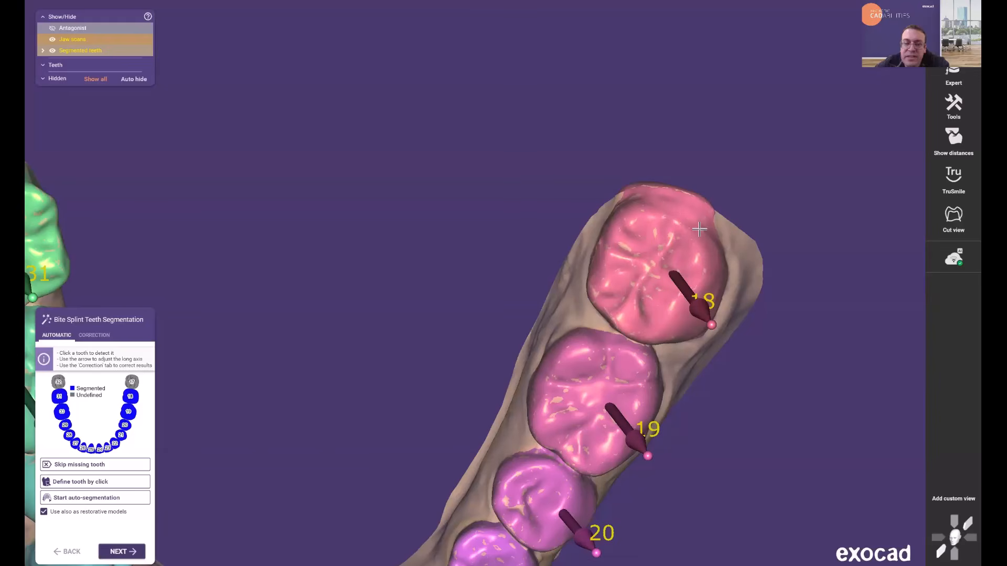
right_drag(392, 338, 382, 341)
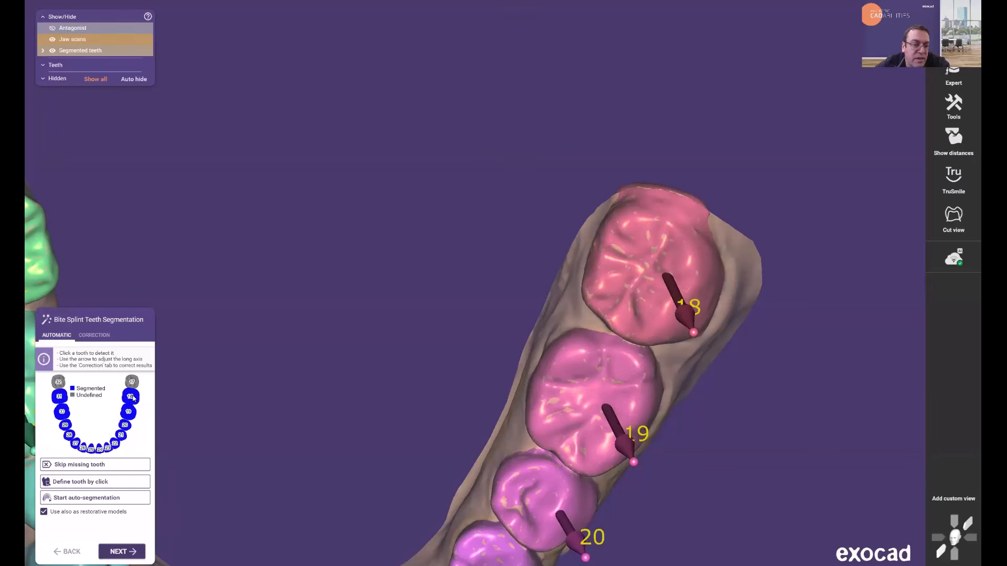
click(131, 397)
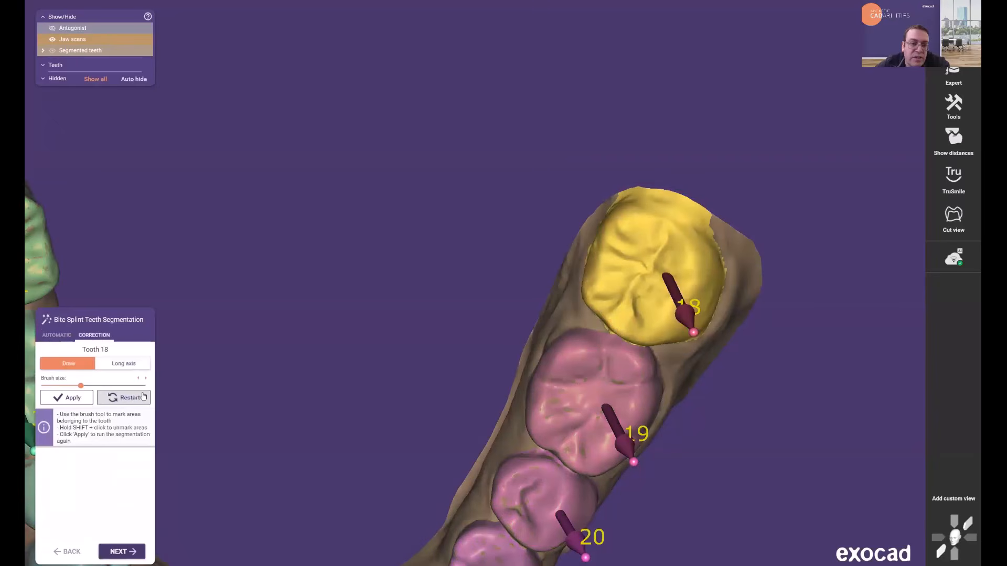
middle_drag(788, 399, 637, 366)
scroll(637, 366, up, 2)
scroll(550, 173, up, 3)
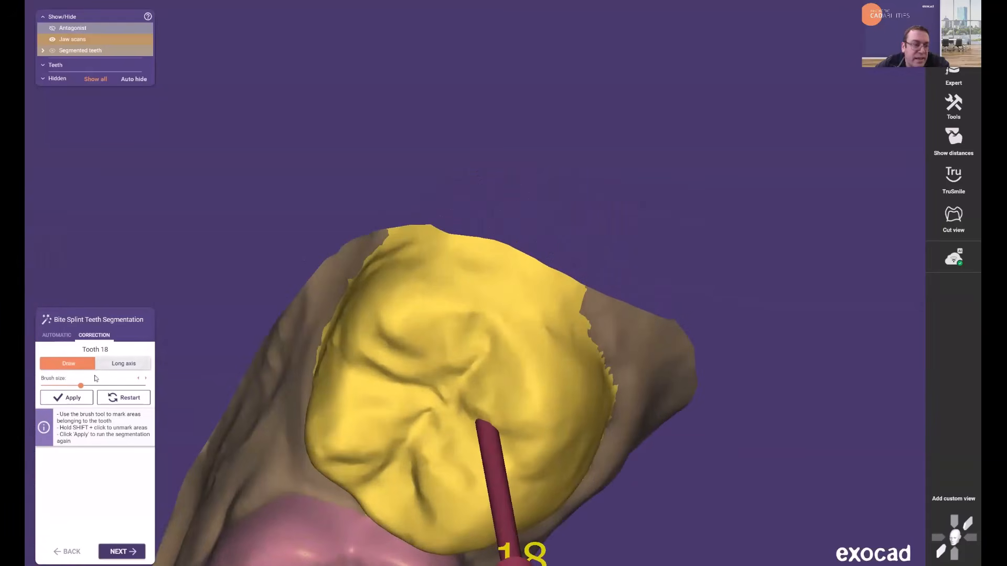
drag(73, 387, 61, 386)
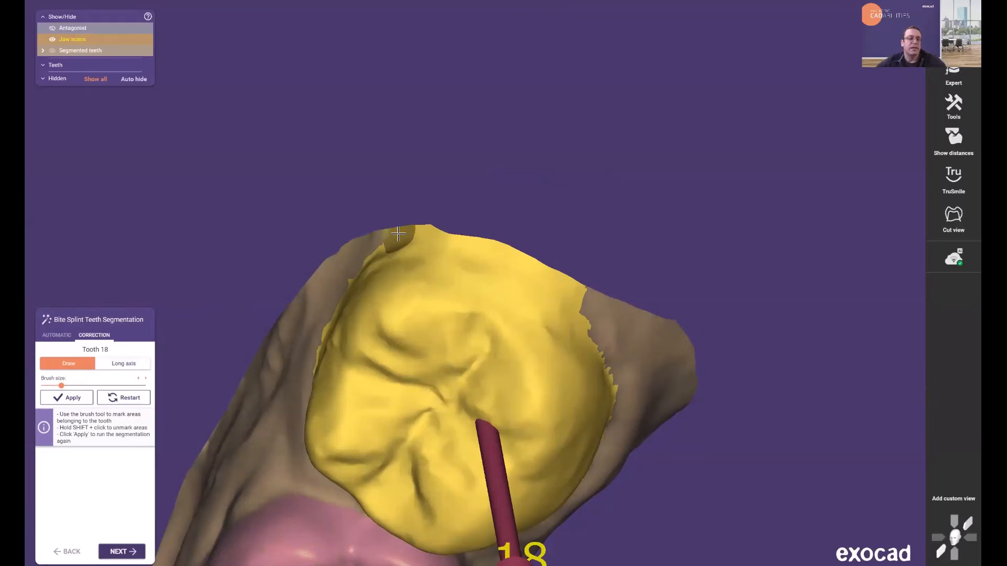
mouse_move(398, 234)
mouse_down()
mouse_move(385, 238)
mouse_move(479, 244)
mouse_move(548, 269)
mouse_move(602, 317)
mouse_move(507, 256)
mouse_move(388, 222)
mouse_up()
right_drag(476, 212, 366, 240)
click(79, 400)
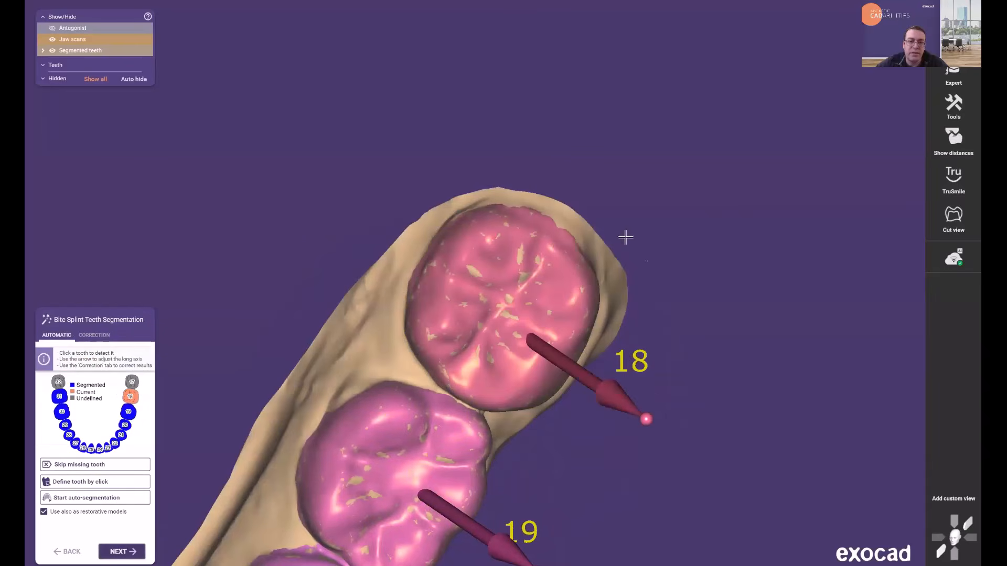
Correct the segmentation of tooth 31 by unmarking the gingiva included at its distal edge, and apply it.
middle_drag(230, 387, 383, 250)
scroll(383, 251, down, 3)
middle_drag(243, 234, 526, 234)
scroll(526, 234, down, 3)
right_drag(546, 239, 345, 153)
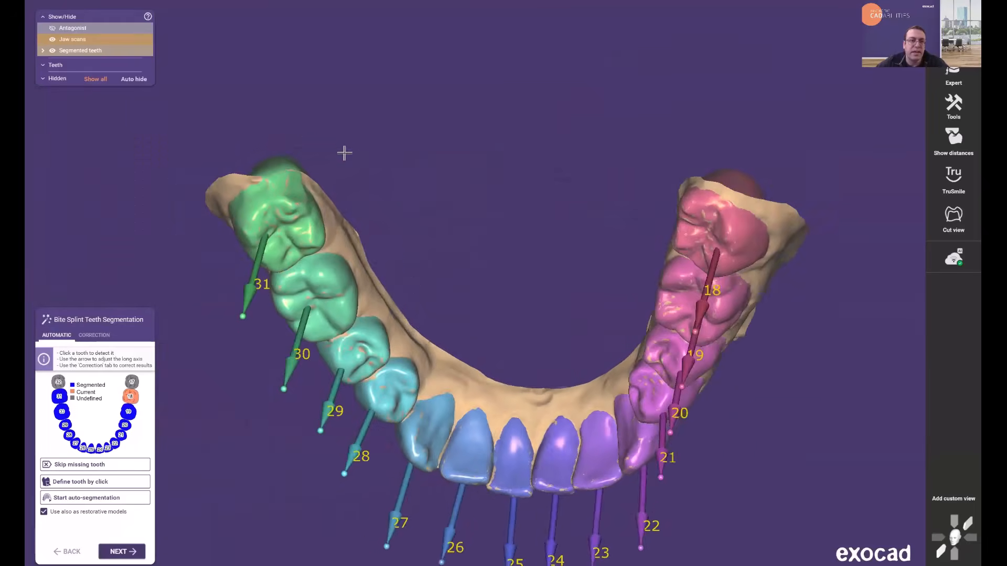
scroll(344, 152, up, 2)
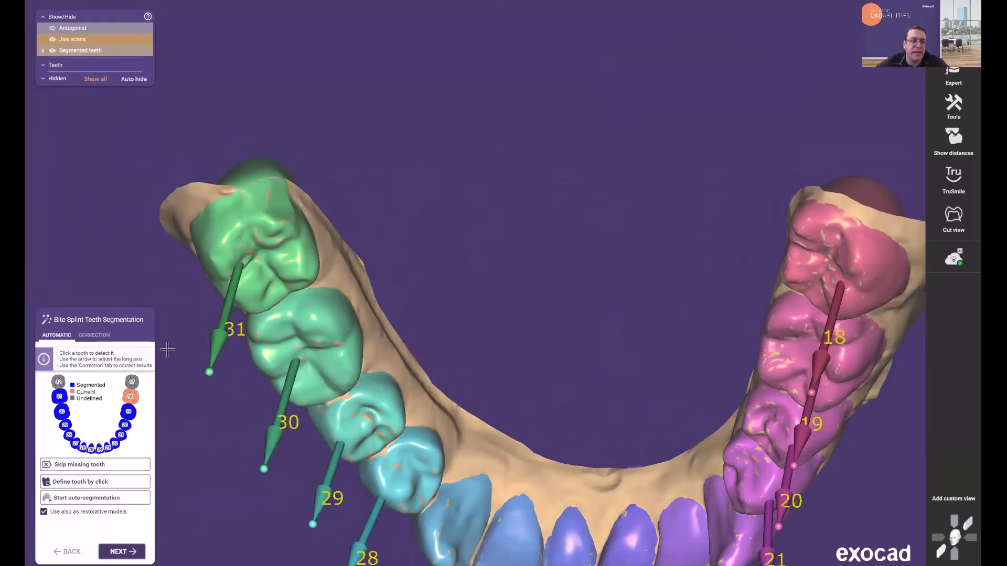
click(60, 398)
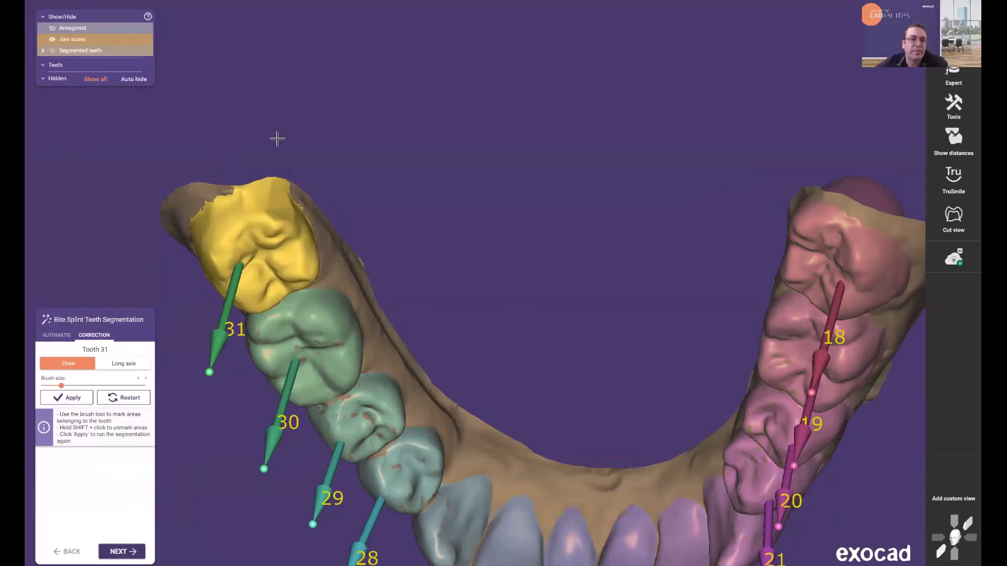
scroll(237, 138, up, 5)
middle_drag(271, 156, 495, 103)
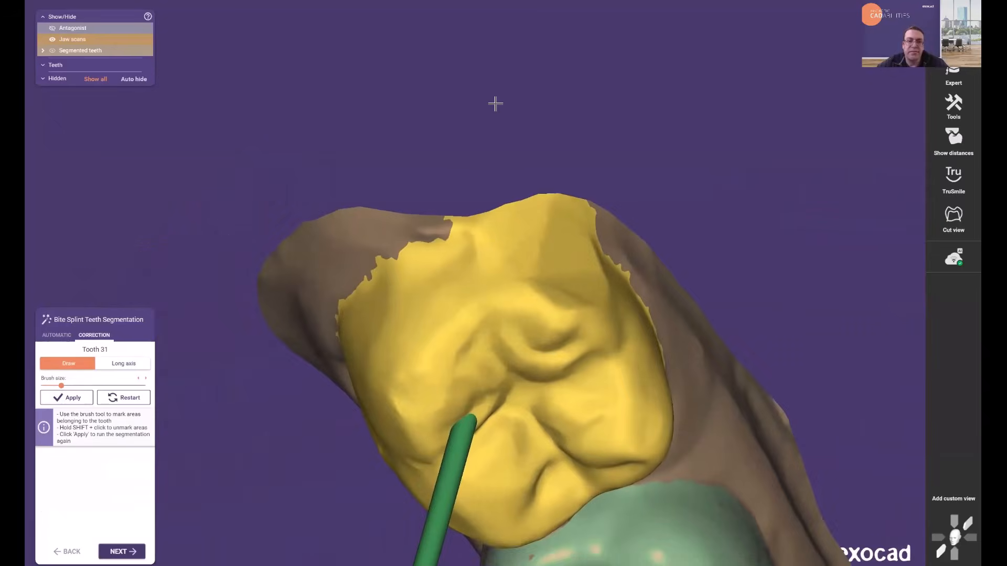
mouse_move(587, 221)
mouse_down()
mouse_move(558, 206)
mouse_move(450, 218)
mouse_move(568, 211)
mouse_move(621, 226)
mouse_move(640, 263)
mouse_up()
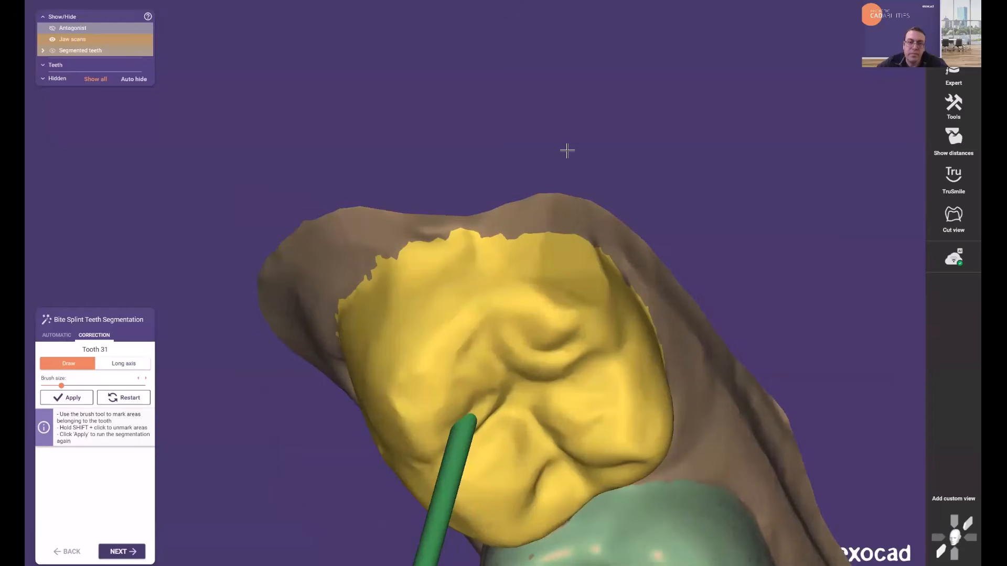
scroll(566, 152, down, 5)
right_drag(566, 152, 551, 200)
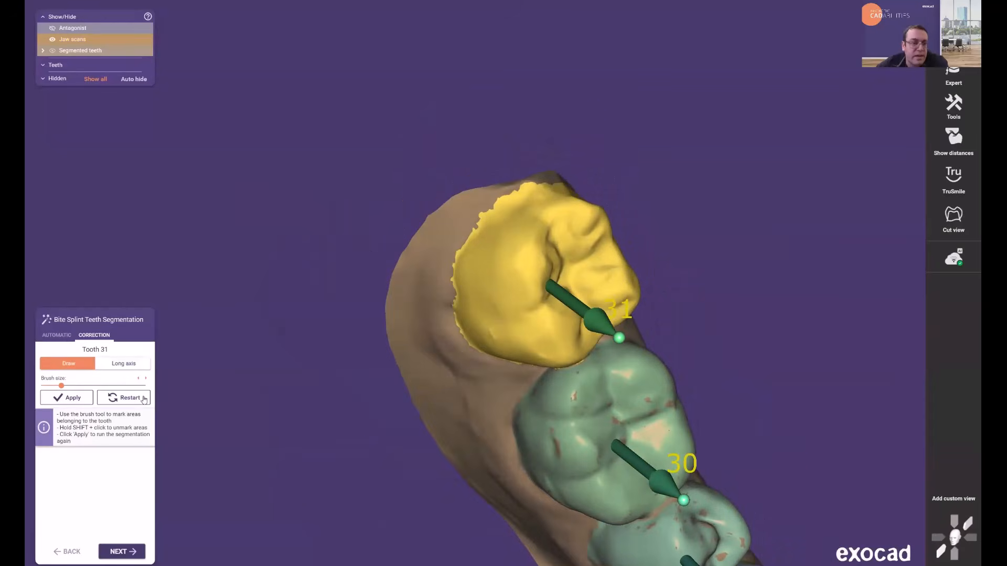
click(73, 398)
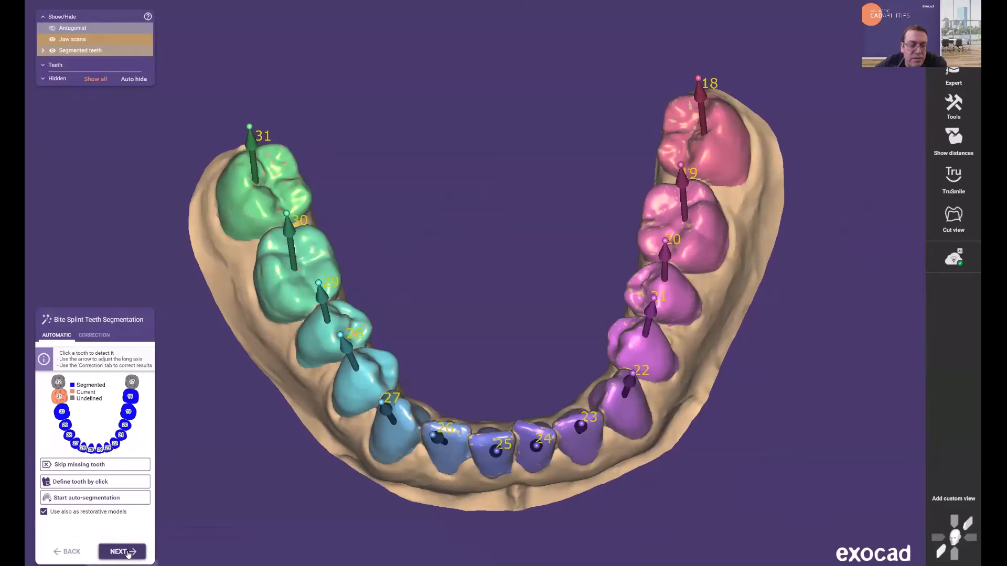
Accept the tooth segmentation and start the virtual articulator with the In-Skull Articulator selected.
click(125, 552)
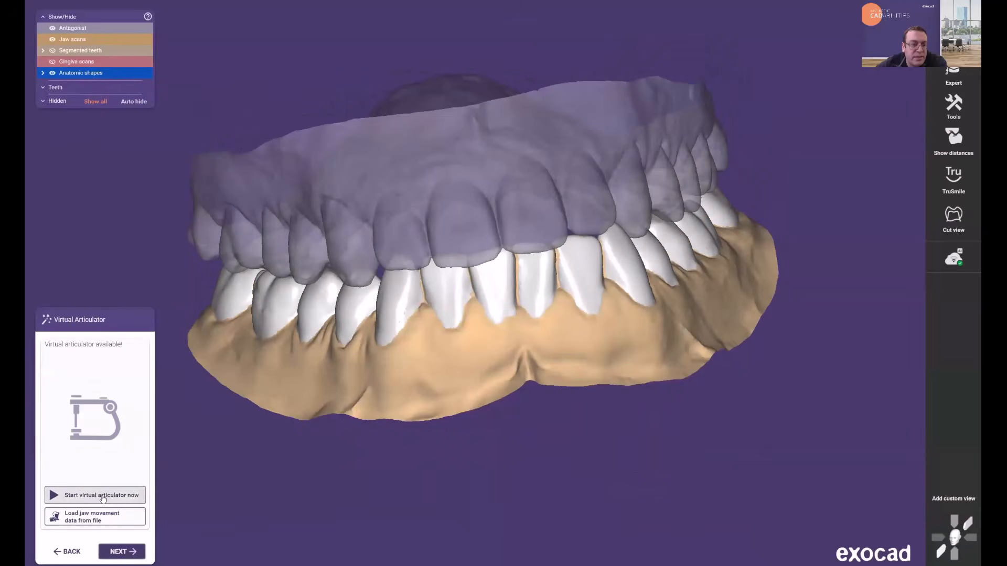
click(103, 499)
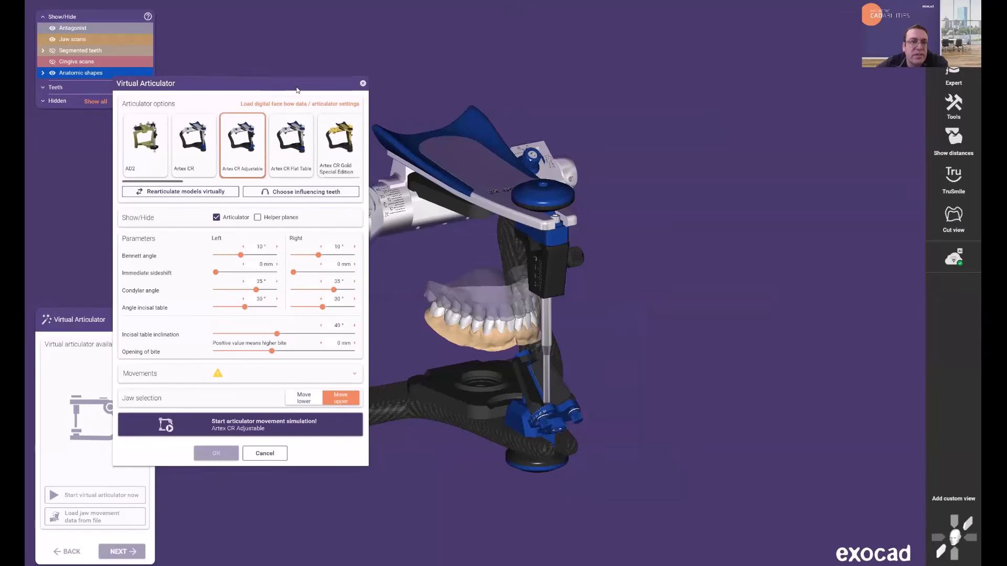
drag(295, 89, 320, 91)
scroll(225, 187, down, 1)
scroll(226, 186, down, 5)
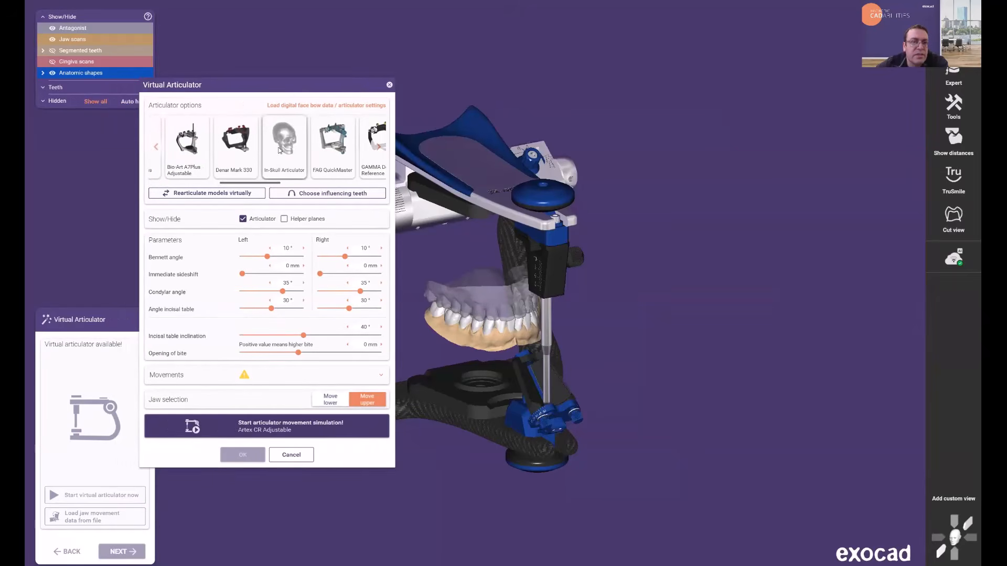
click(283, 147)
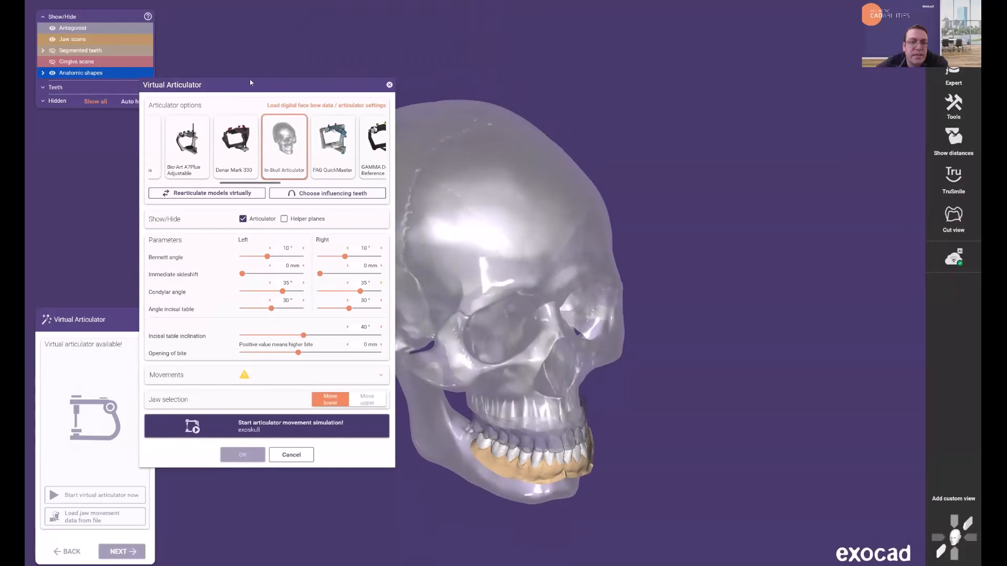
drag(246, 75, 216, 66)
right_drag(655, 407, 706, 360)
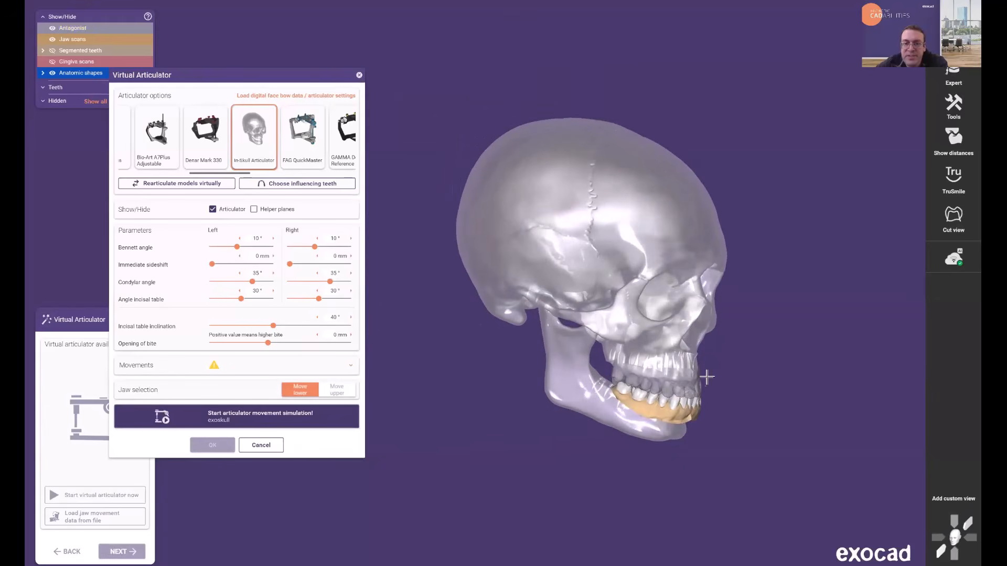
scroll(671, 398, up, 5)
right_drag(665, 396, 583, 388)
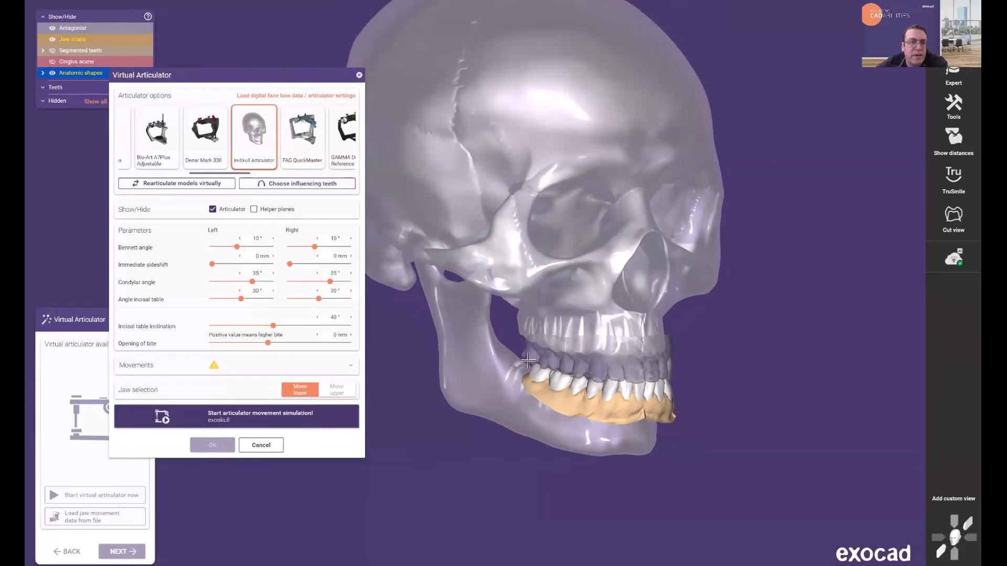
Set the articulator's opening of bite to 3 mm, accept the articulator and continue to the bite splint bottom design.
click(329, 334)
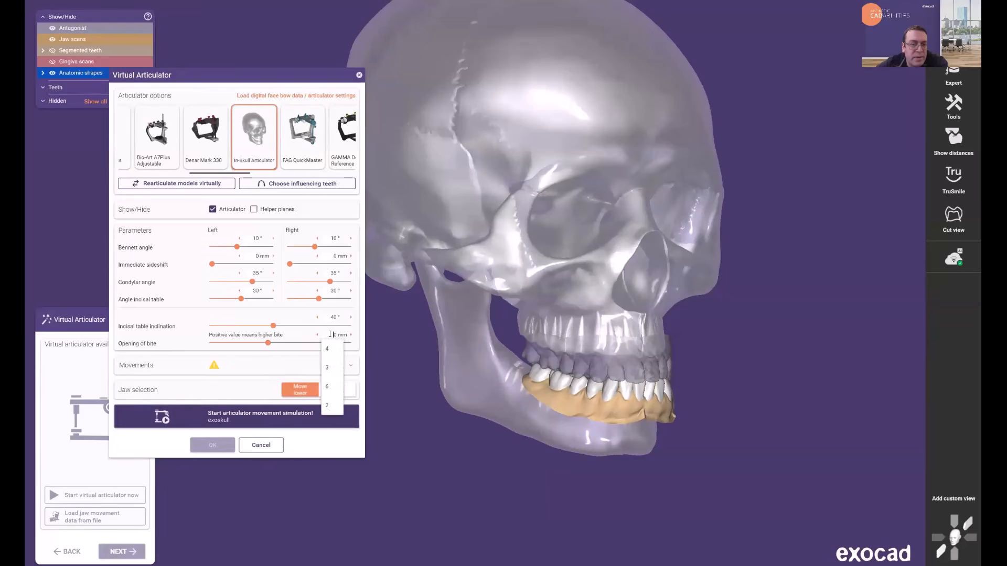
click(329, 368)
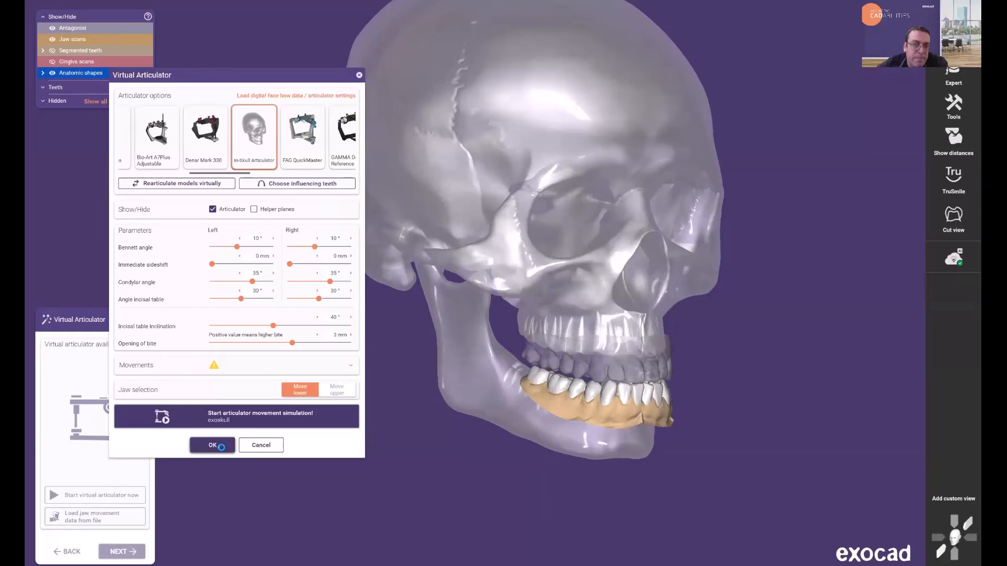
click(212, 445)
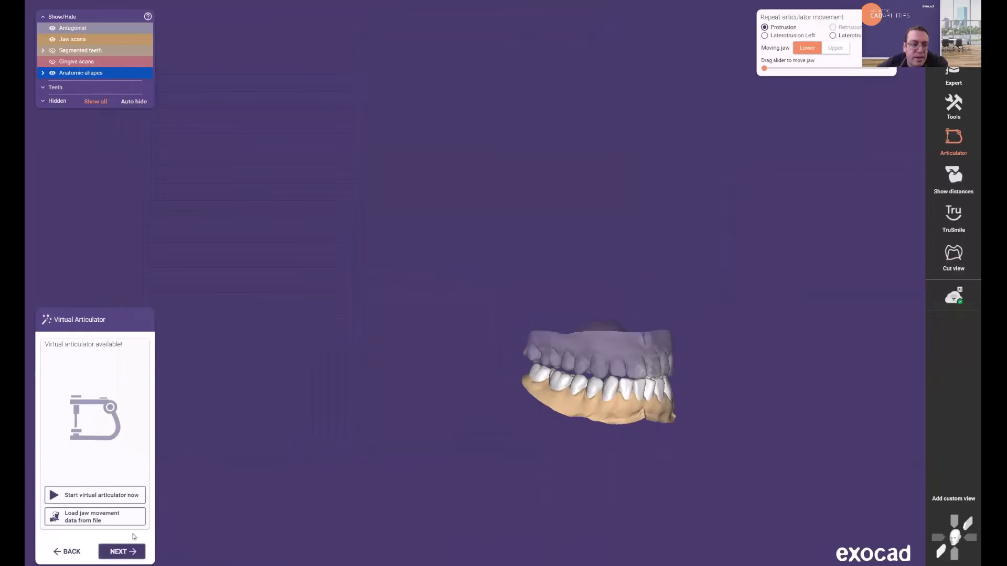
click(123, 552)
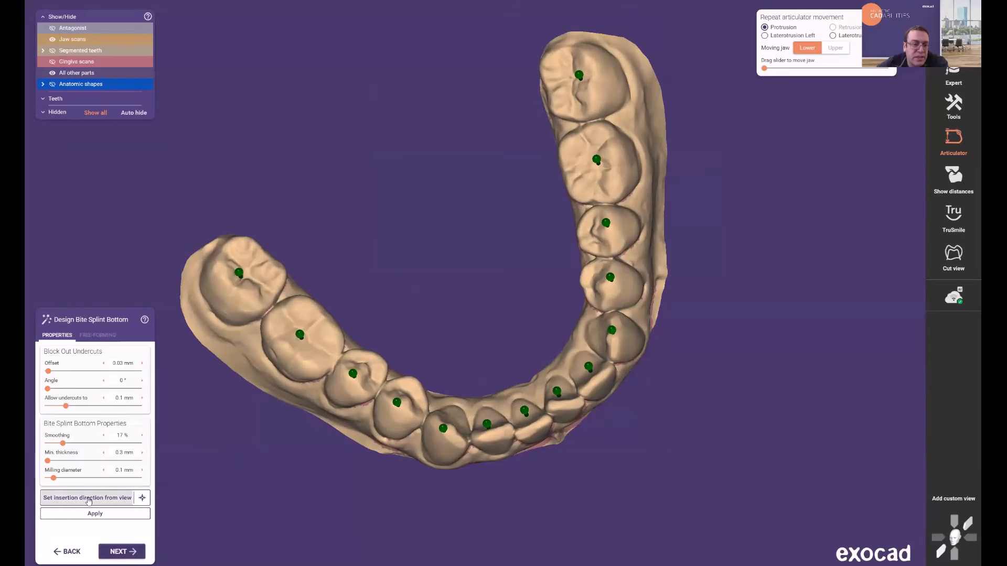
Set the insertion direction from the current occlusal view, apply the bite splint bottom and continue to tooth placement.
click(70, 501)
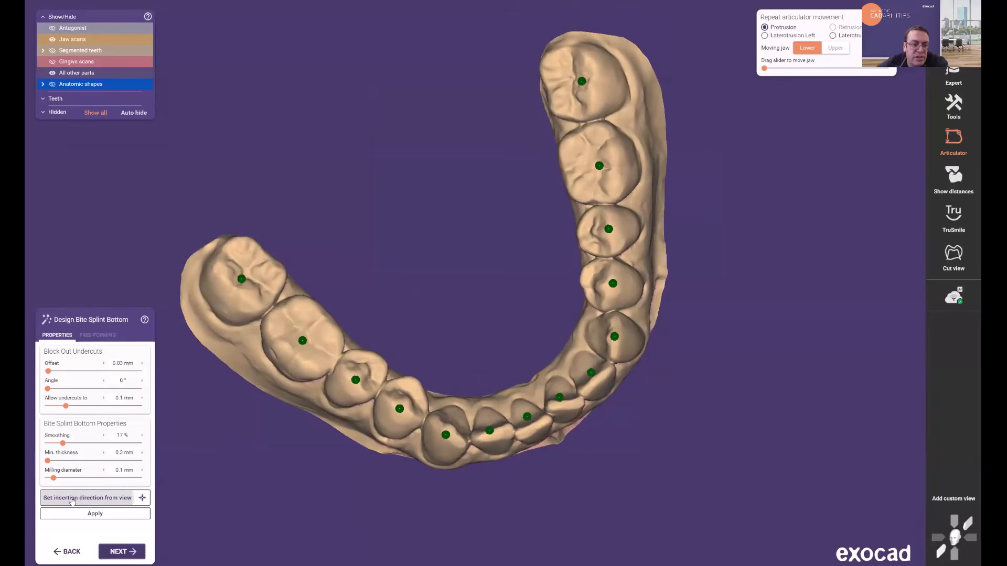
click(122, 514)
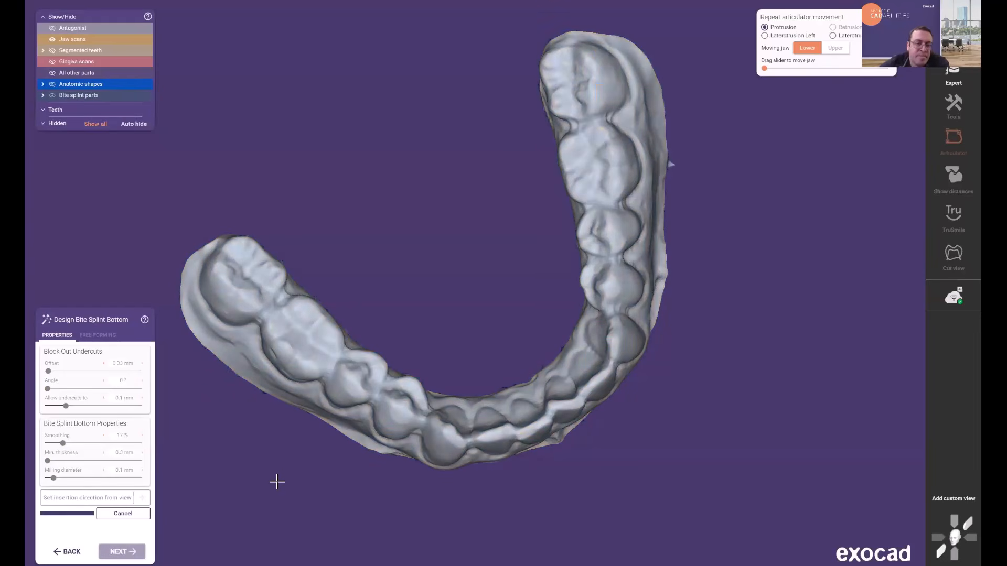
click(117, 550)
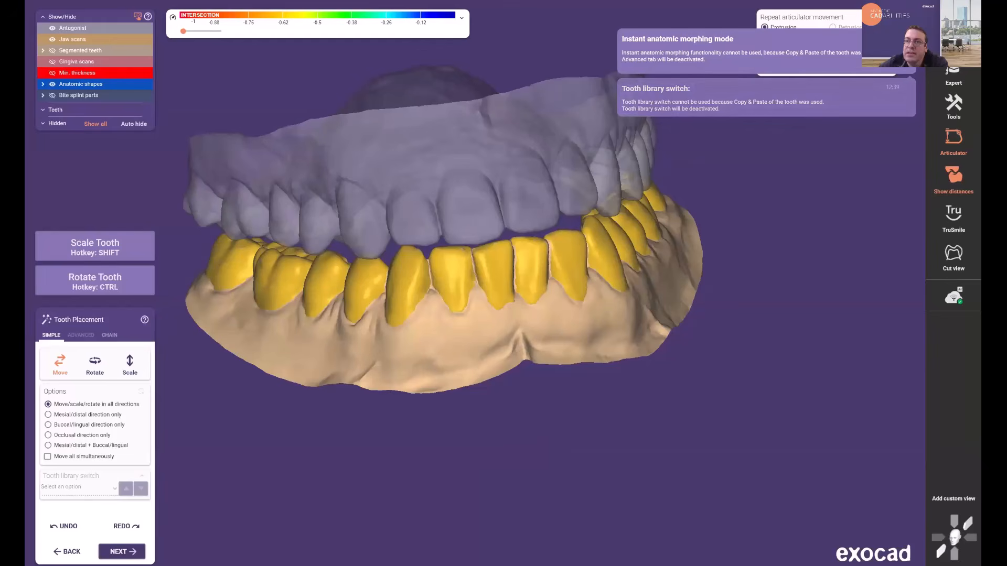
Enable moving all teeth simultaneously and raise the lower teeth into contact with the upper antagonist.
click(892, 48)
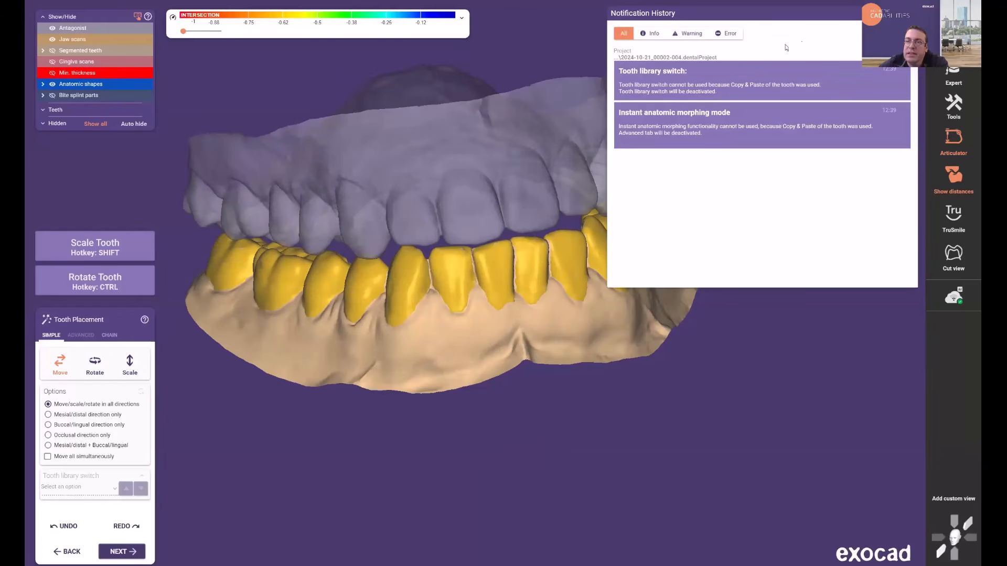
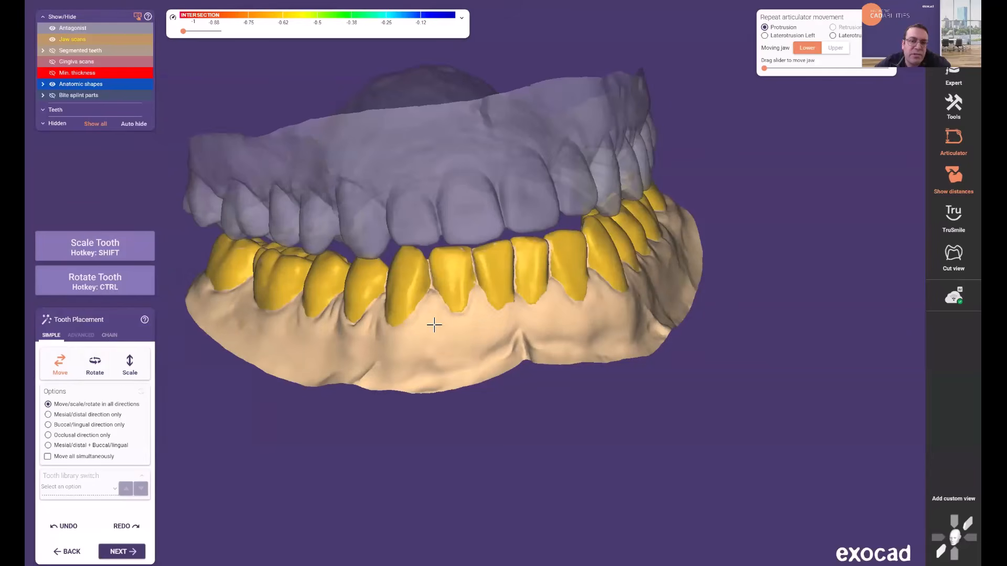
scroll(435, 324, up, 5)
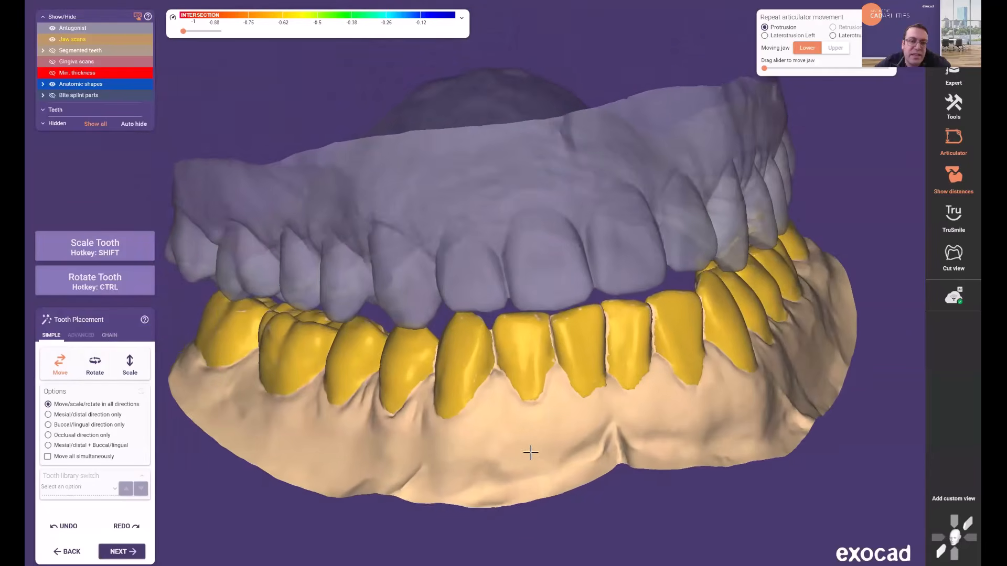
right_drag(531, 453, 525, 416)
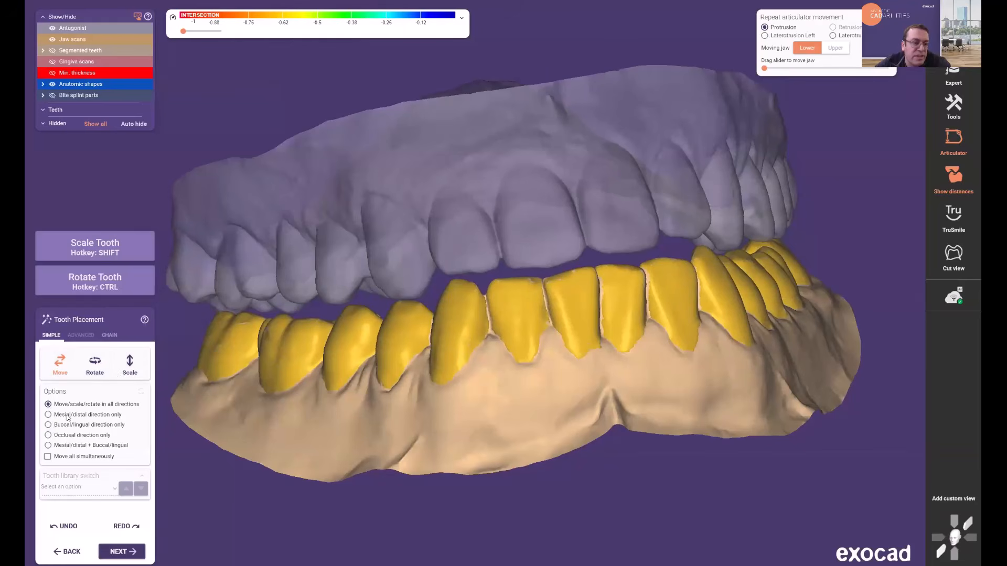
click(47, 456)
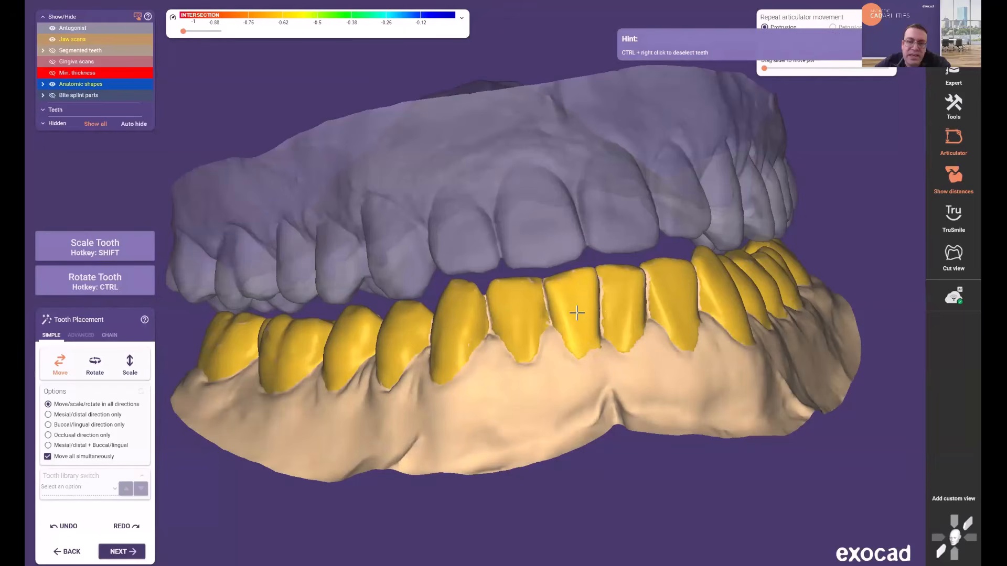
mouse_move(577, 313)
mouse_down()
mouse_move(577, 298)
mouse_move(565, 303)
mouse_up()
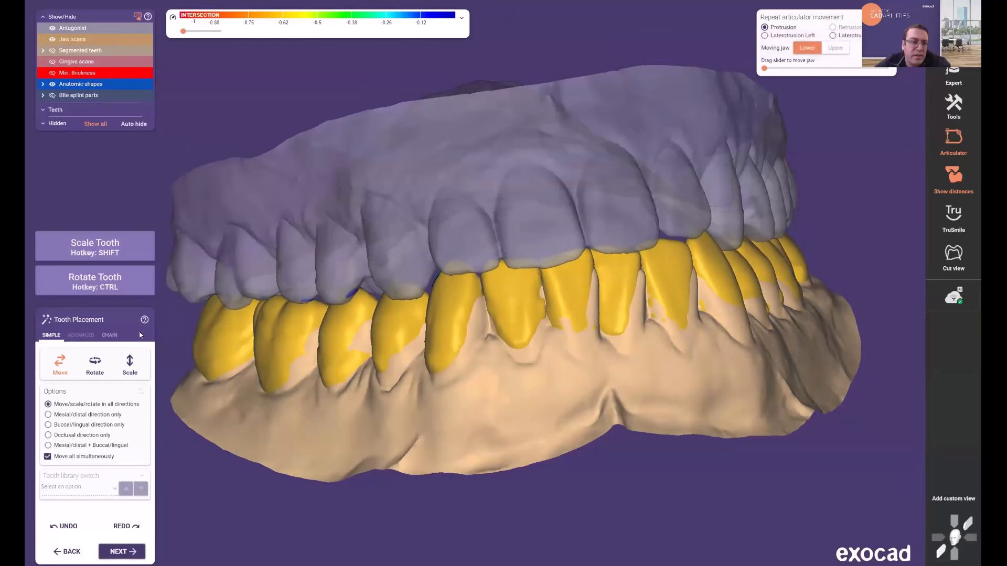
Switch tooth placement to chain mode and fine-position the lower front teeth against the upper incisors.
click(107, 334)
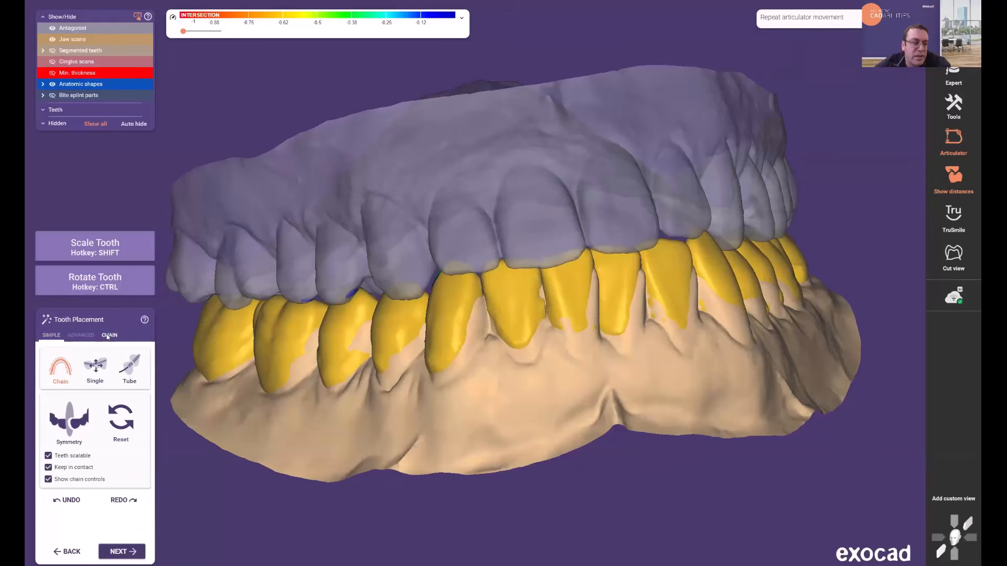
right_drag(535, 362, 606, 402)
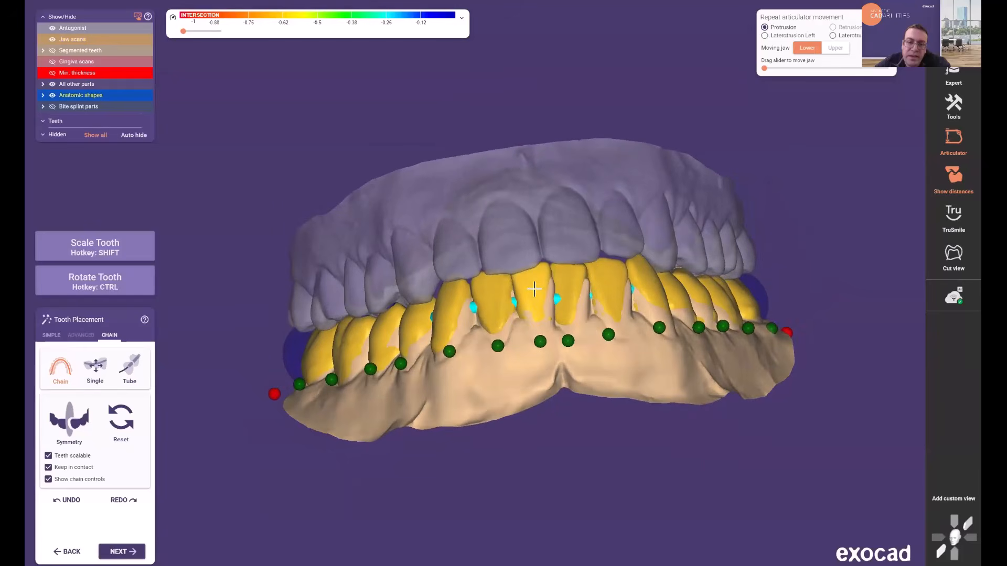
drag(535, 286, 534, 284)
right_drag(539, 375, 540, 373)
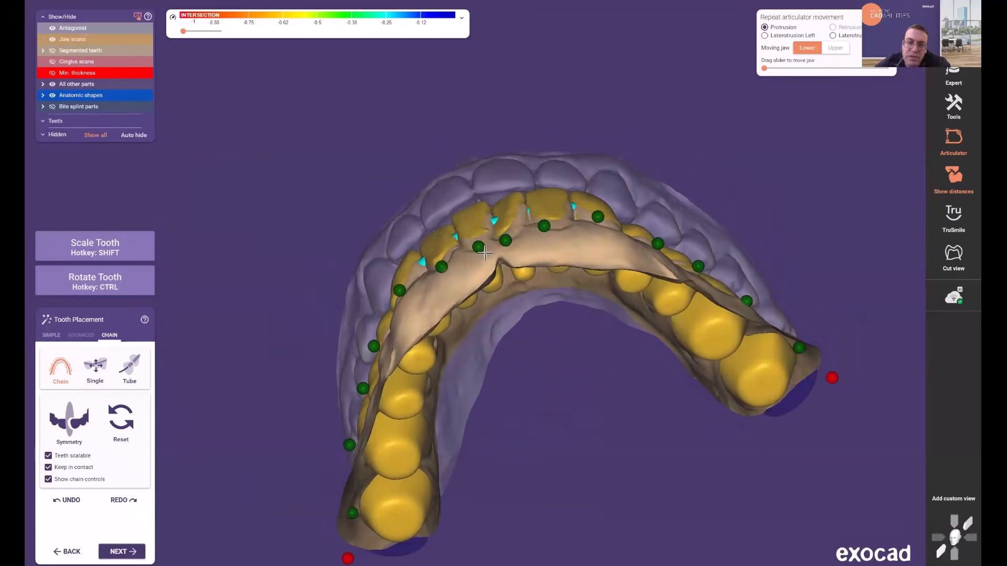
drag(476, 230, 472, 226)
right_drag(478, 246, 489, 328)
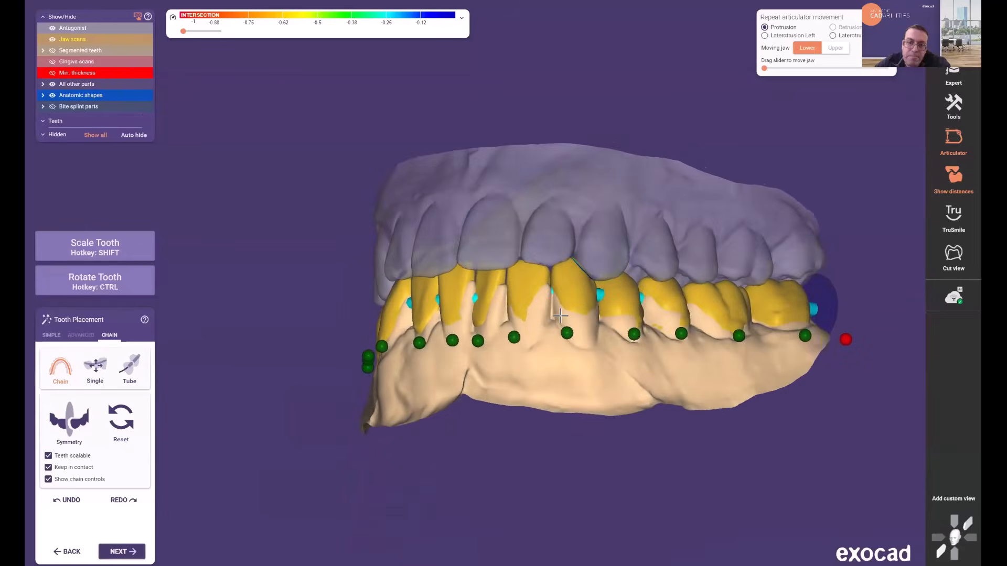
Fix both lower canines in the tooth chain and adjust the molar segment on the patient's left side.
right_drag(410, 332, 440, 327)
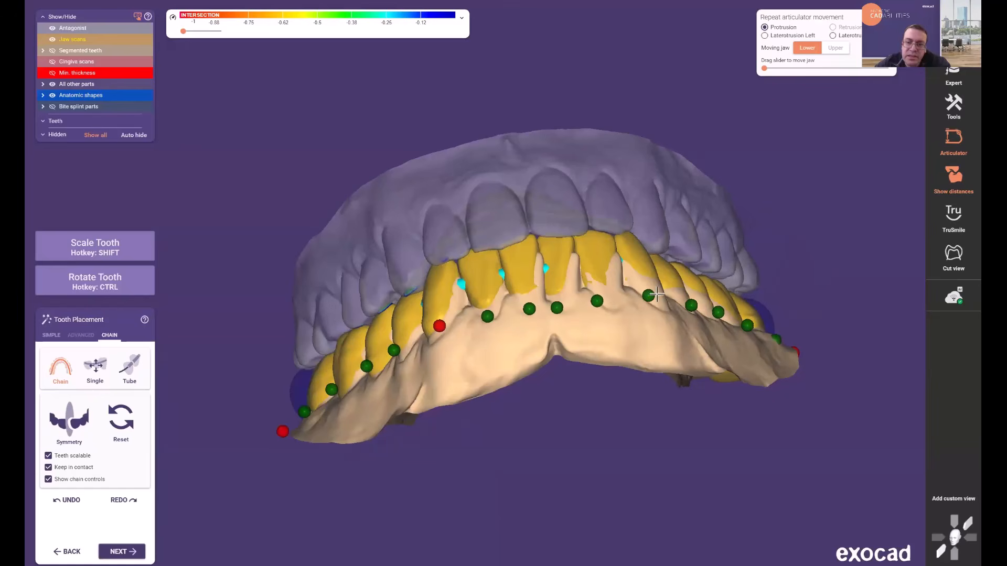
right_drag(671, 341, 593, 337)
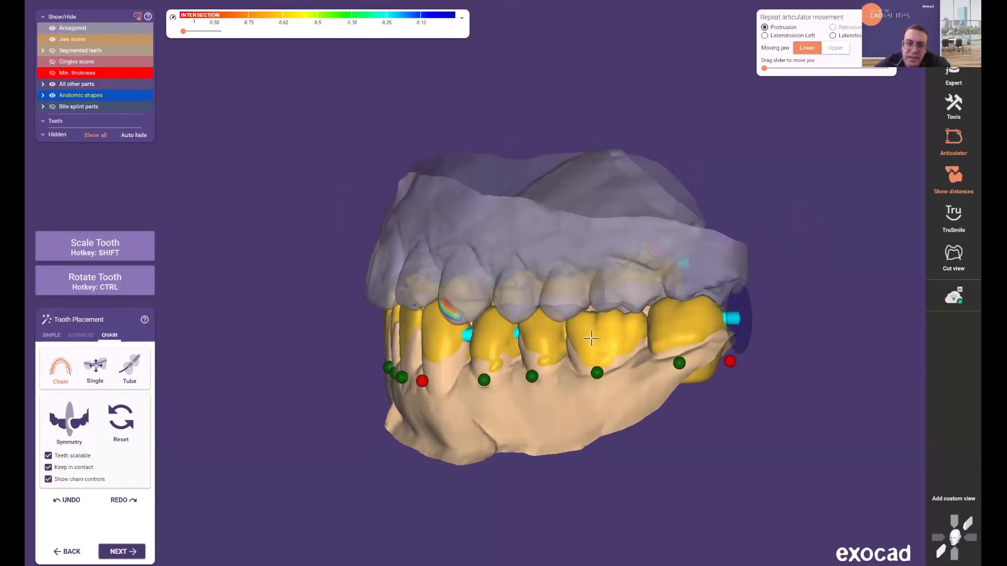
drag(593, 336, 593, 336)
Rotate the lower molar segment and scale the premolar area on the patient's right side, then continue to free-forming.
right_drag(545, 353, 343, 310)
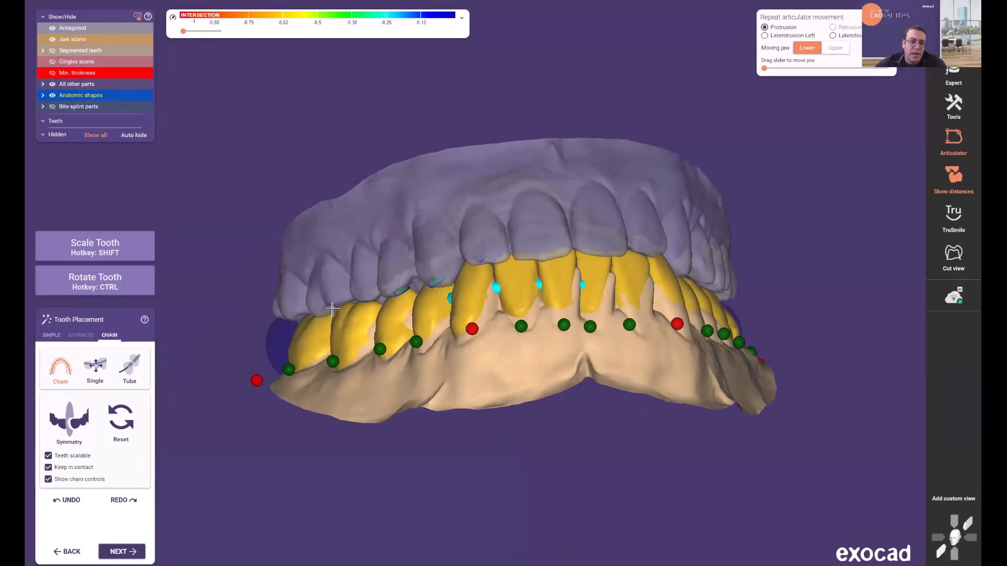
key(ctrl)
ctrl+drag(343, 310, 348, 309)
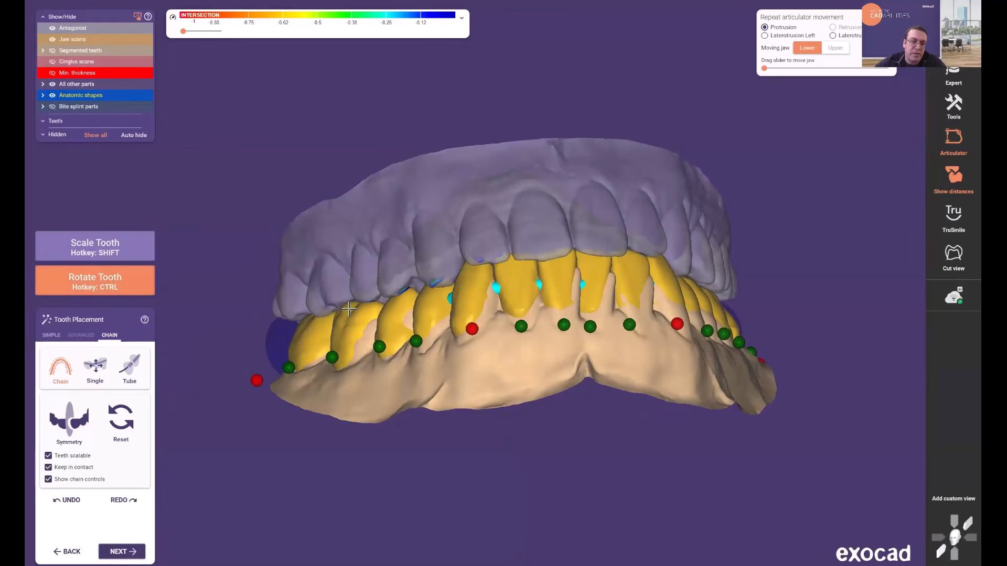
right_drag(449, 369, 542, 344)
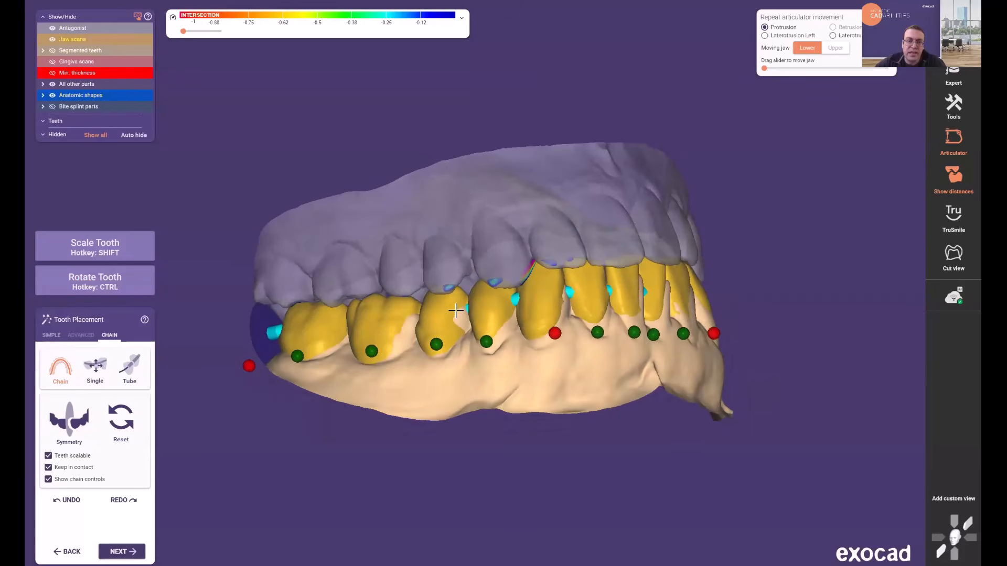
key(shift)
shift+drag(443, 309, 442, 311)
right_drag(448, 320, 535, 366)
middle_drag(571, 385, 505, 360)
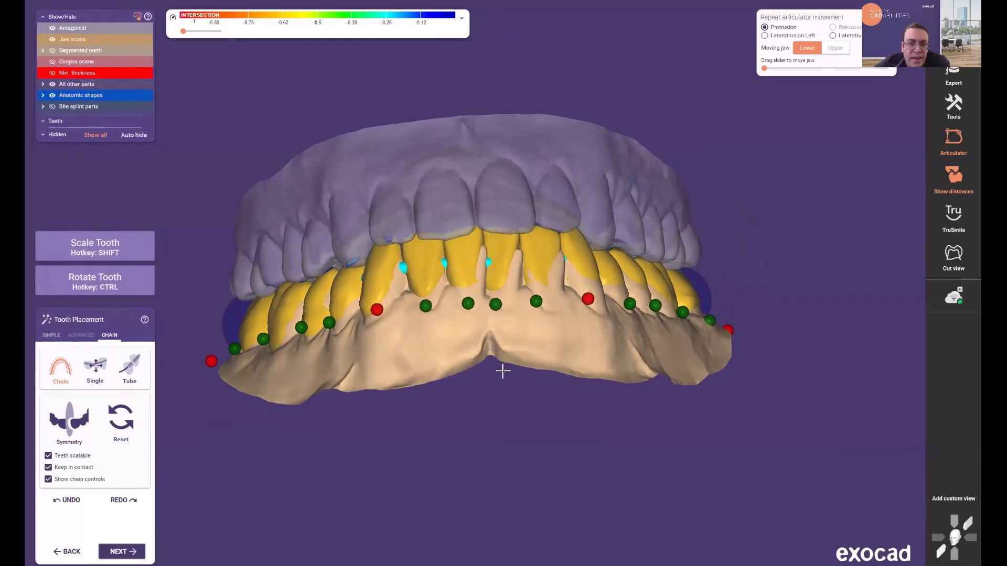
mouse_move(501, 371)
right_down()
mouse_move(511, 371)
mouse_move(493, 374)
right_up()
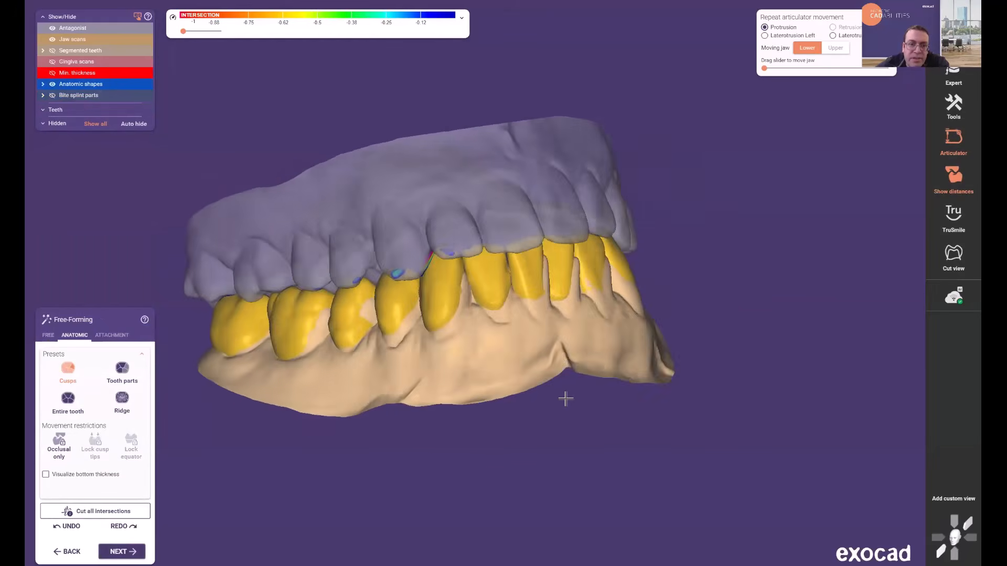
Reshape the distal sides of both lower canines with the anatomic Tooth parts preset where they intersect the antagonist.
scroll(523, 351, up, 3)
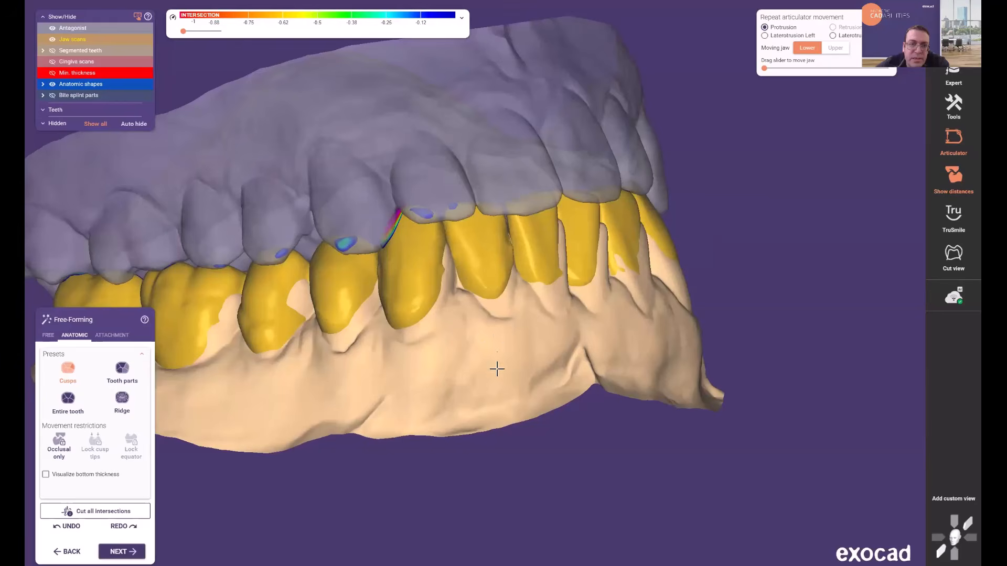
middle_drag(463, 327, 465, 409)
right_drag(462, 405, 390, 341)
click(51, 370)
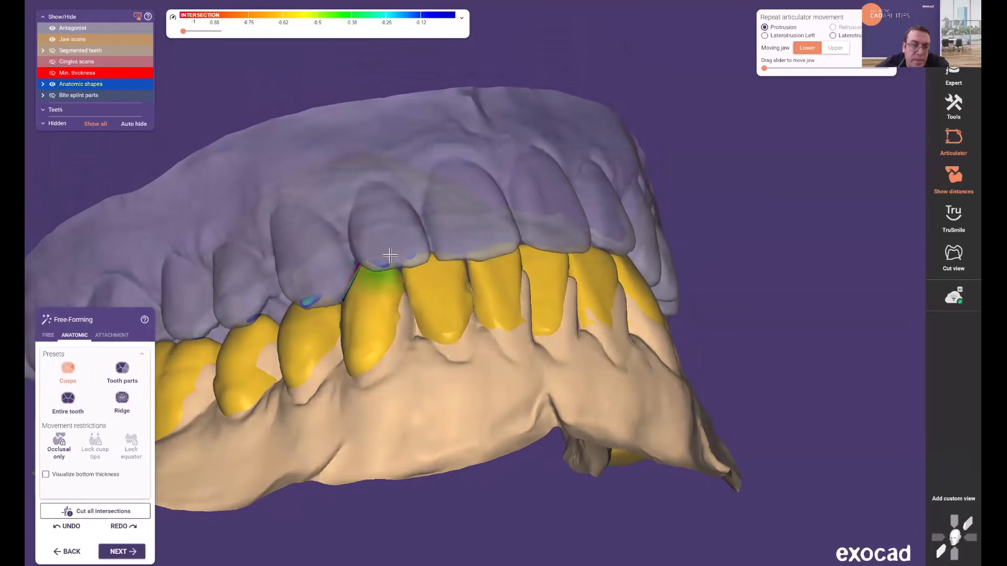
click(122, 369)
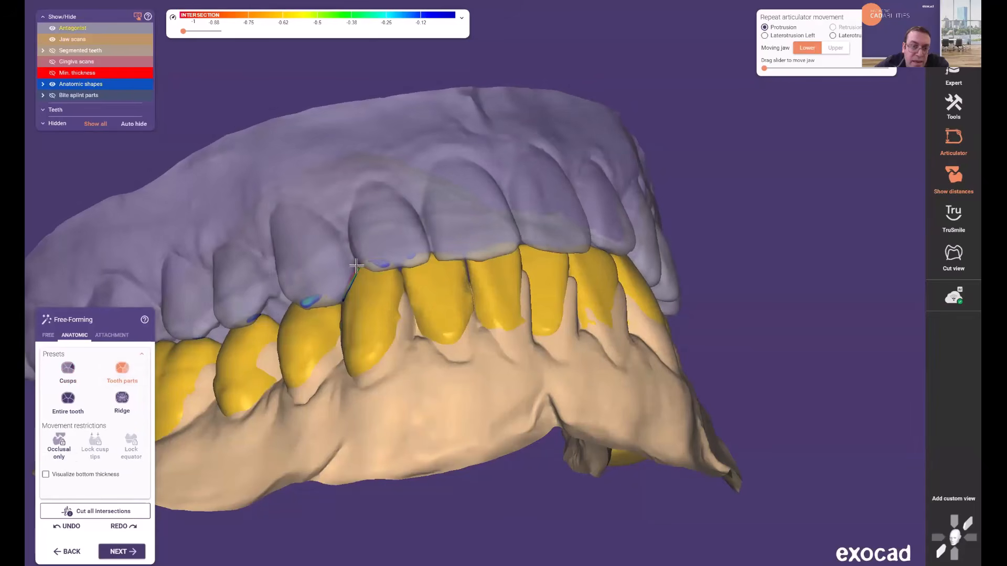
right_drag(359, 237, 353, 249)
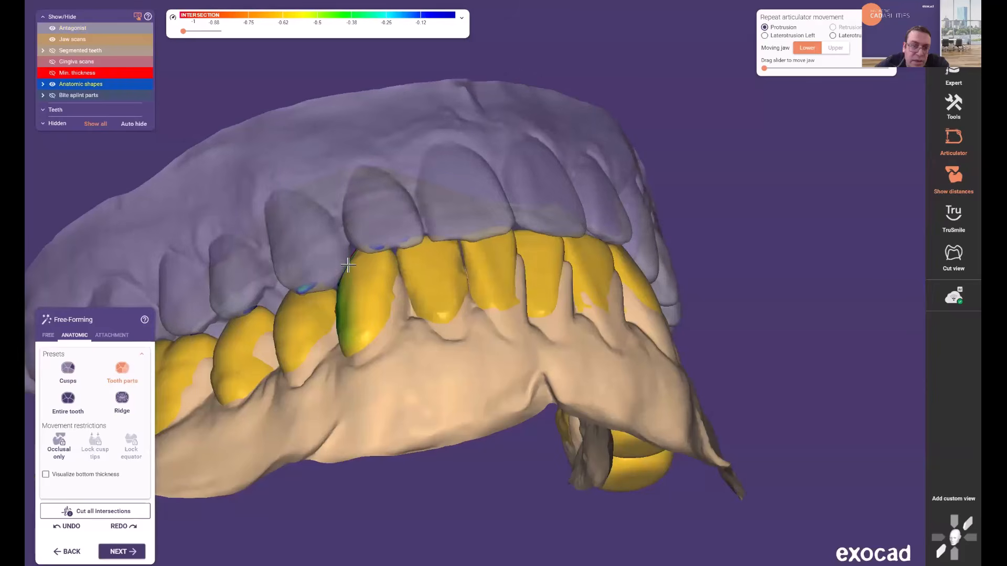
right_drag(445, 321, 447, 243)
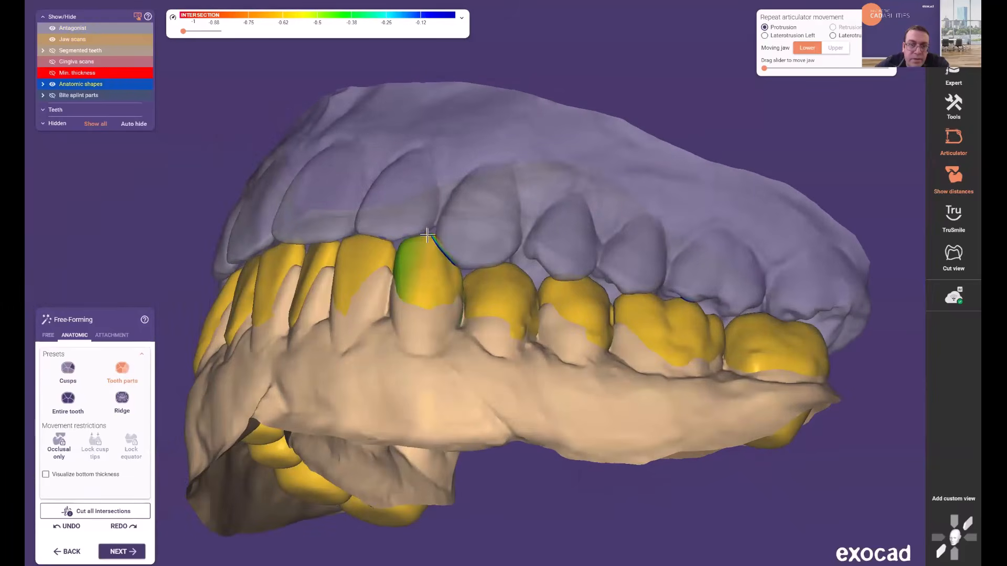
right_drag(422, 281, 473, 439)
scroll(473, 439, up, 3)
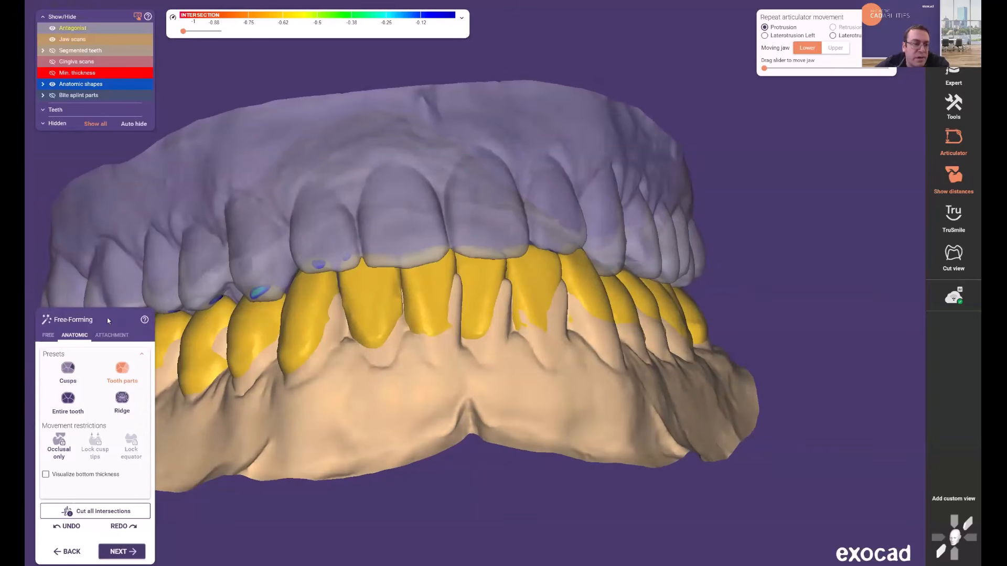
Switch free-forming to the free Adapt tool and open the recalculation options of the articulator simulation.
click(48, 336)
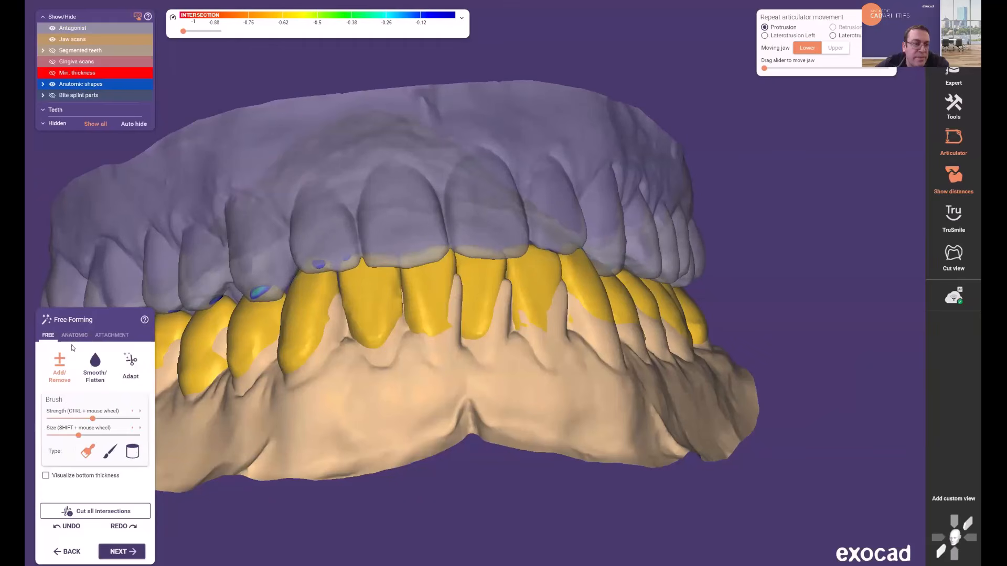
click(129, 367)
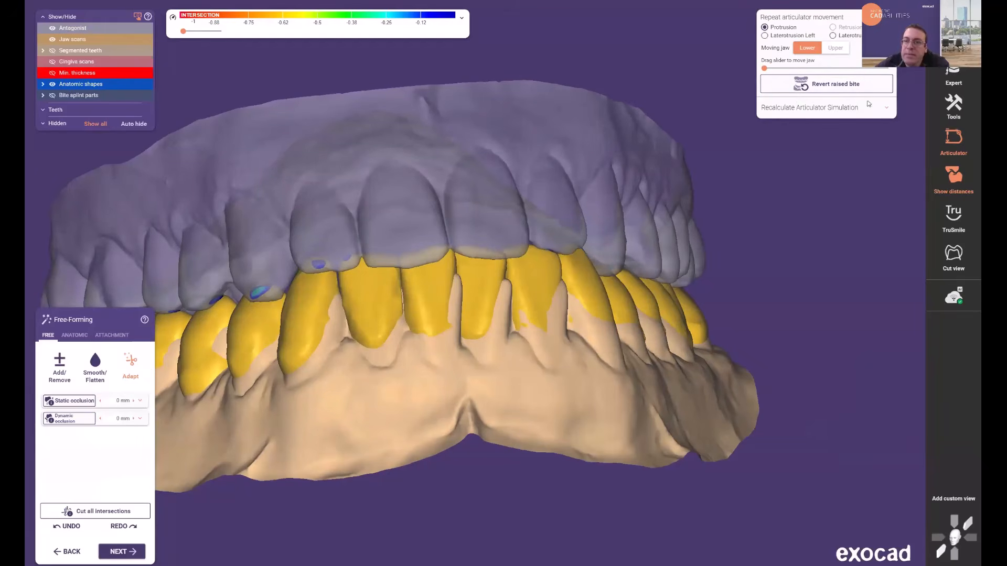
click(888, 110)
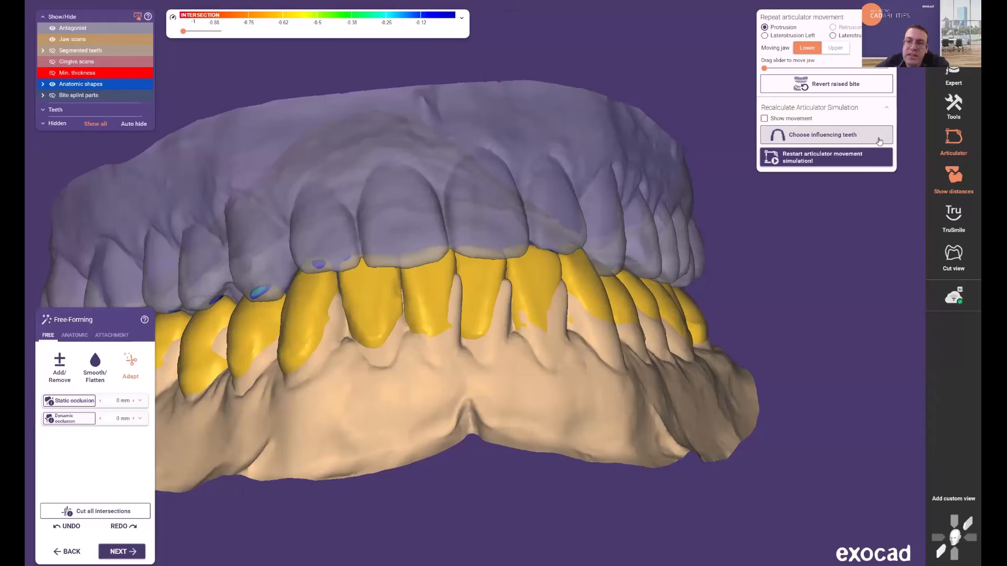
click(846, 167)
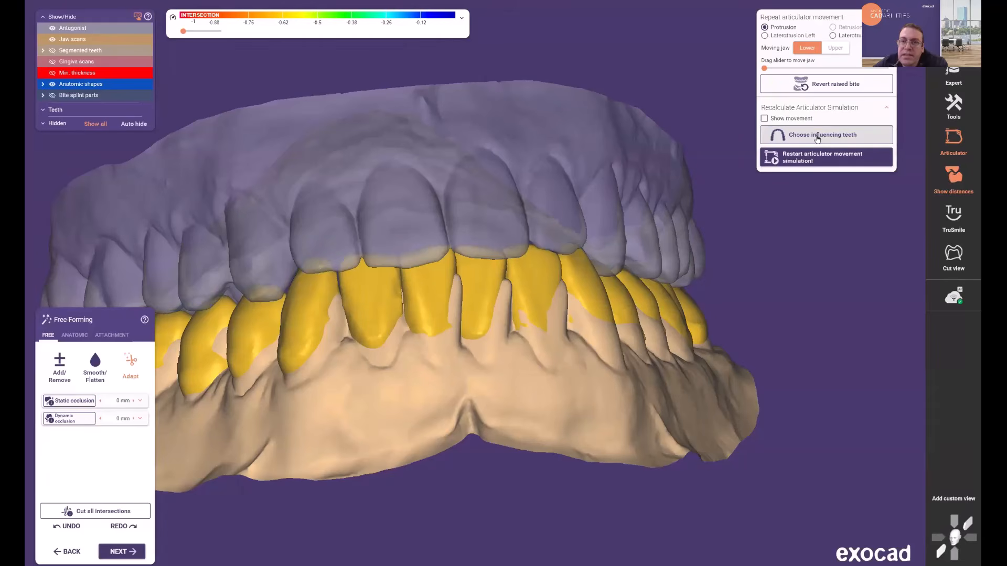
Start choosing the teeth that influence articulation and hide the antagonist to expose the lower arch from the occlusal side.
click(817, 136)
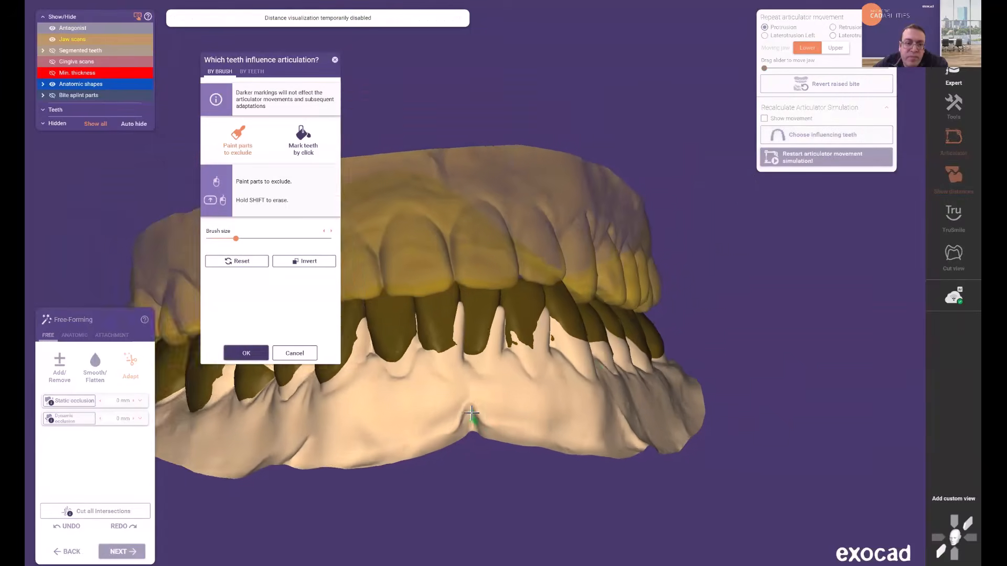
middle_drag(450, 466, 544, 369)
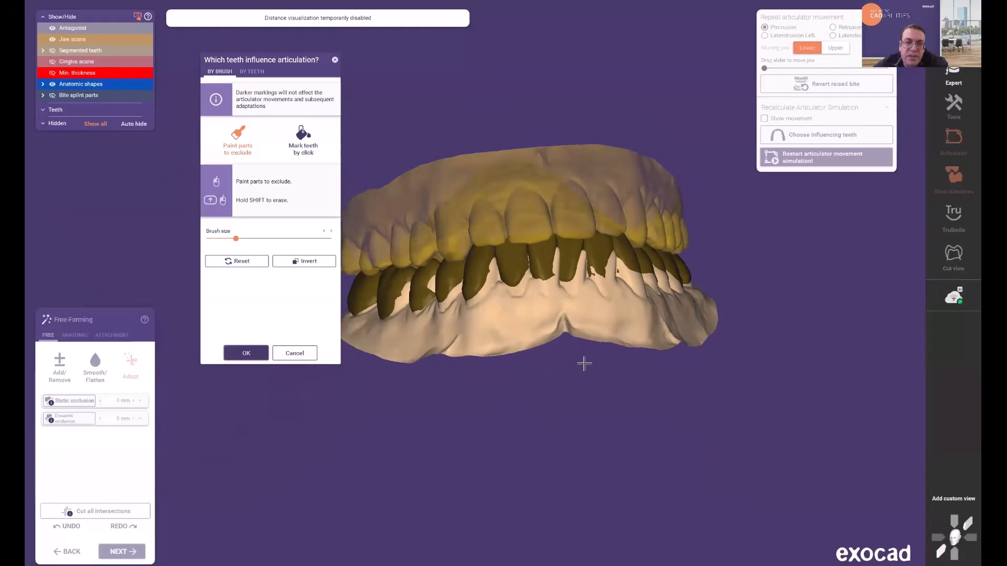
key(ctrl+a)
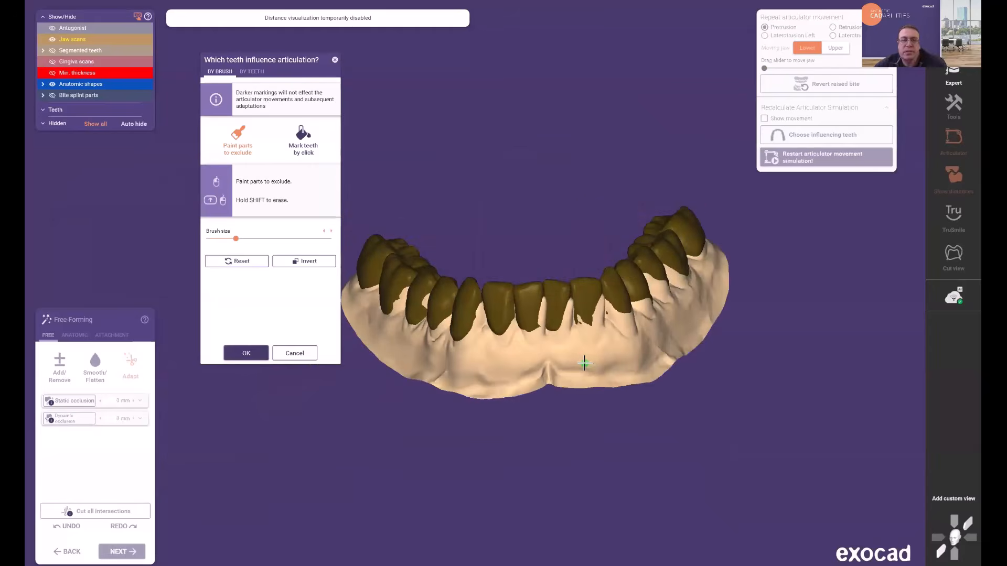
right_drag(584, 378, 566, 368)
scroll(568, 348, up, 4)
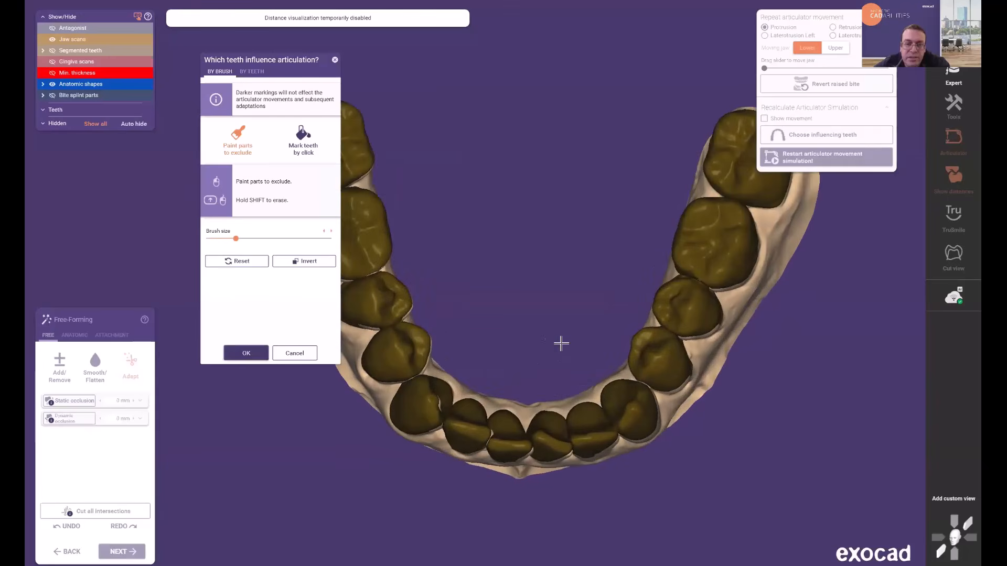
middle_drag(543, 336, 564, 395)
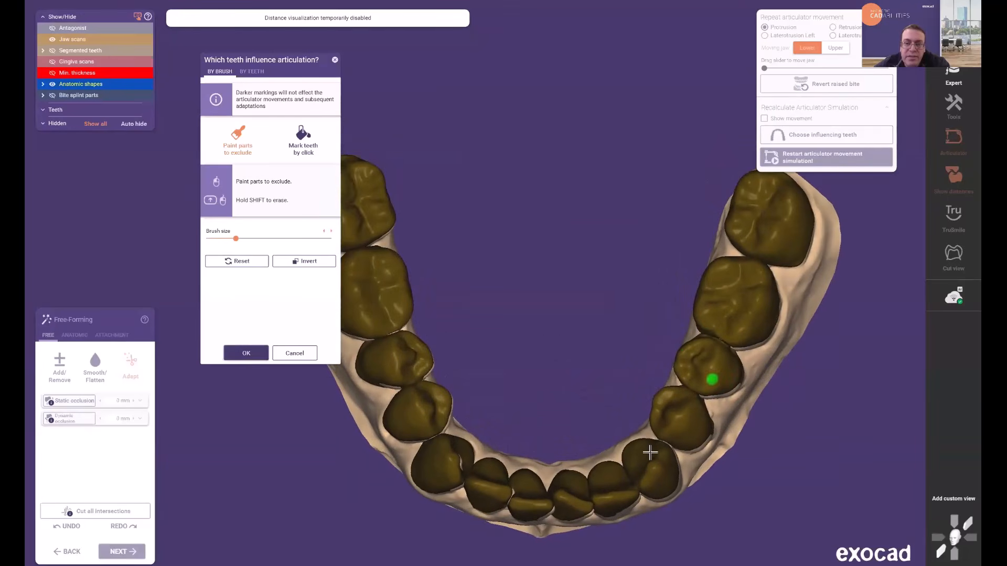
right_drag(551, 386, 549, 371)
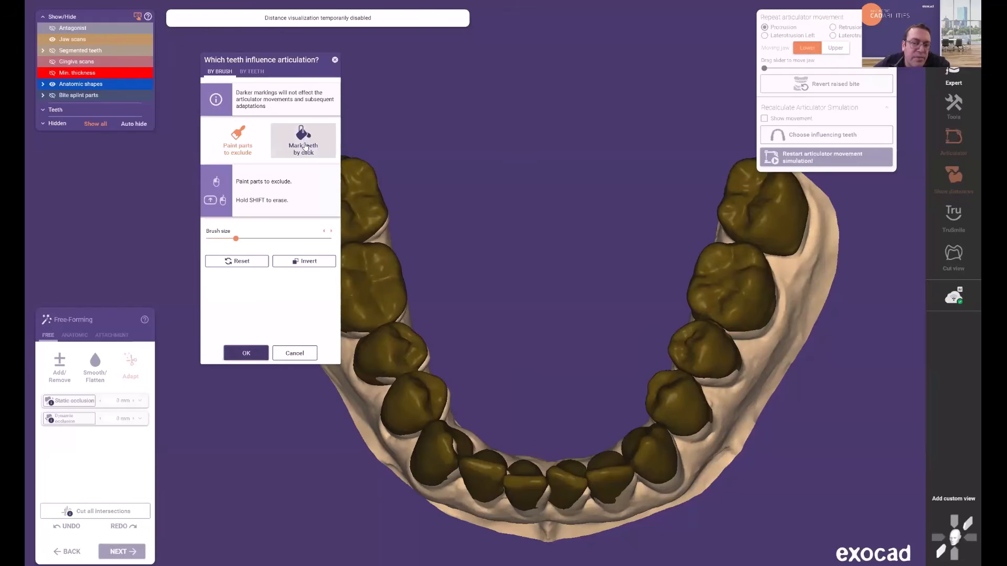
Mark both lower canines completely as the only teeth influencing the articulation and accept the selection.
click(445, 442)
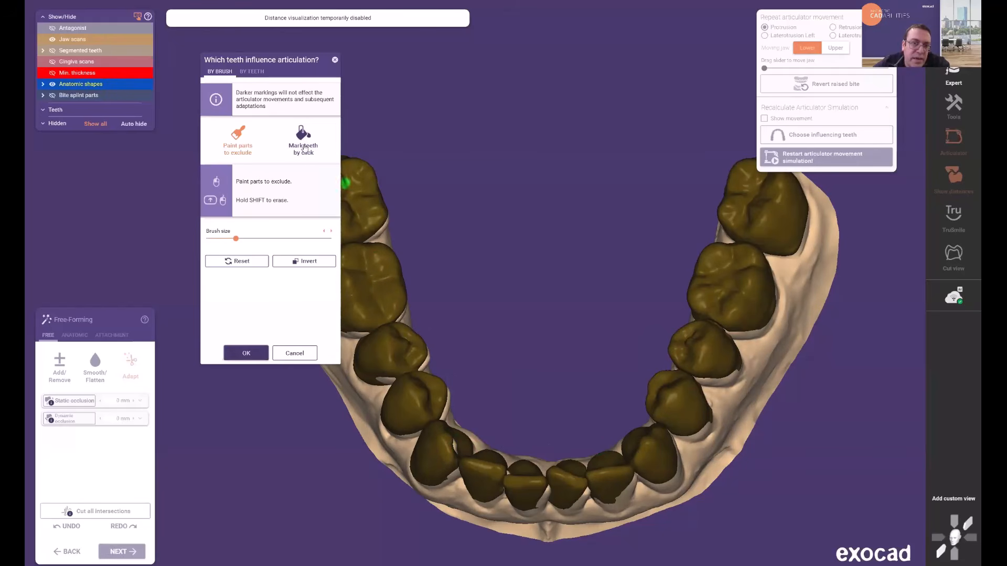
click(301, 142)
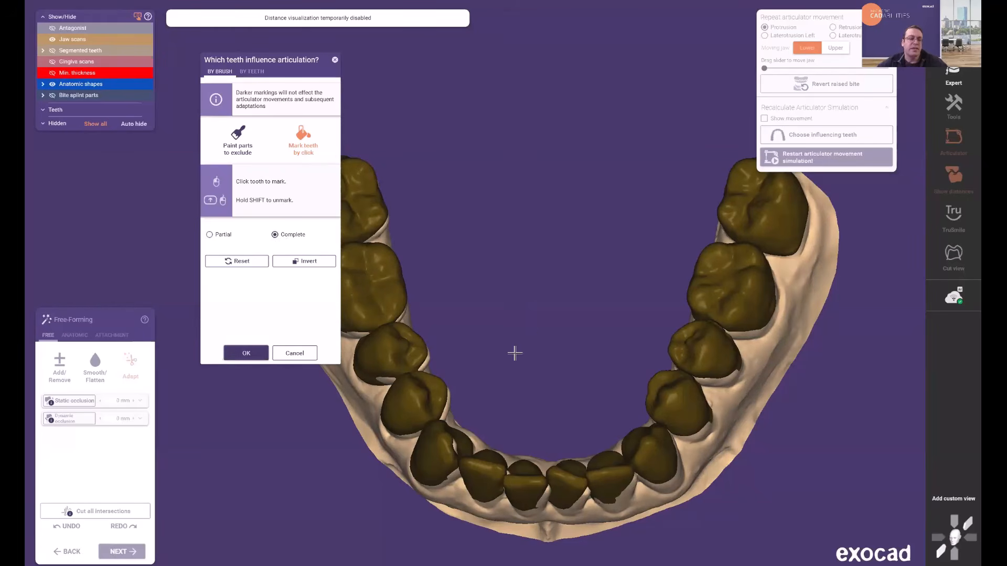
click(443, 443)
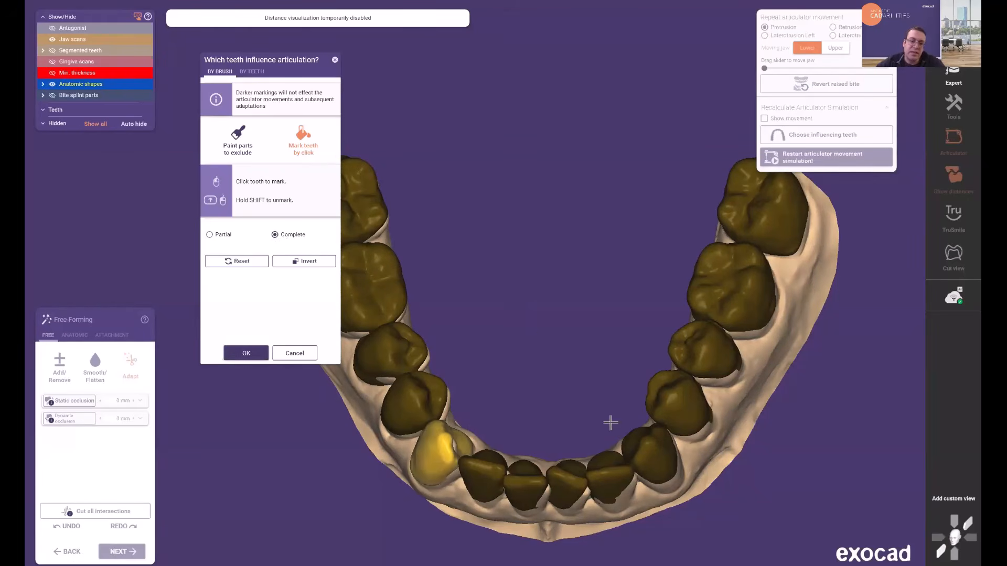
click(653, 444)
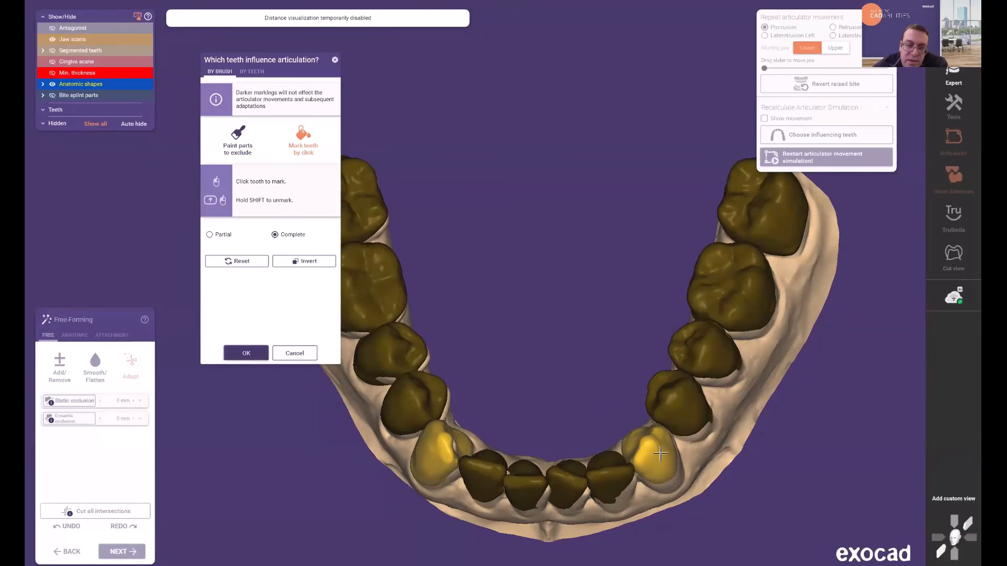
right_drag(550, 382, 469, 344)
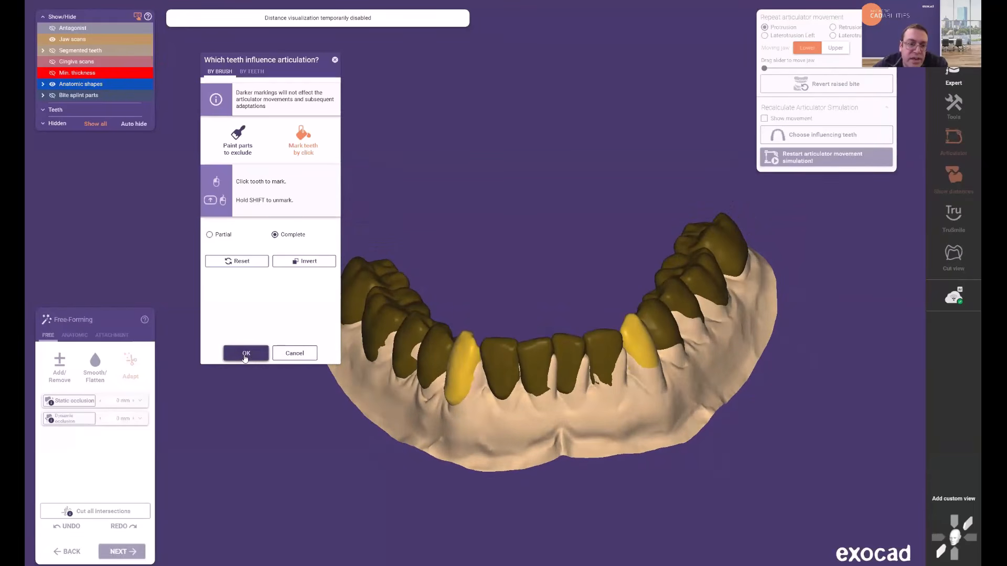
click(247, 356)
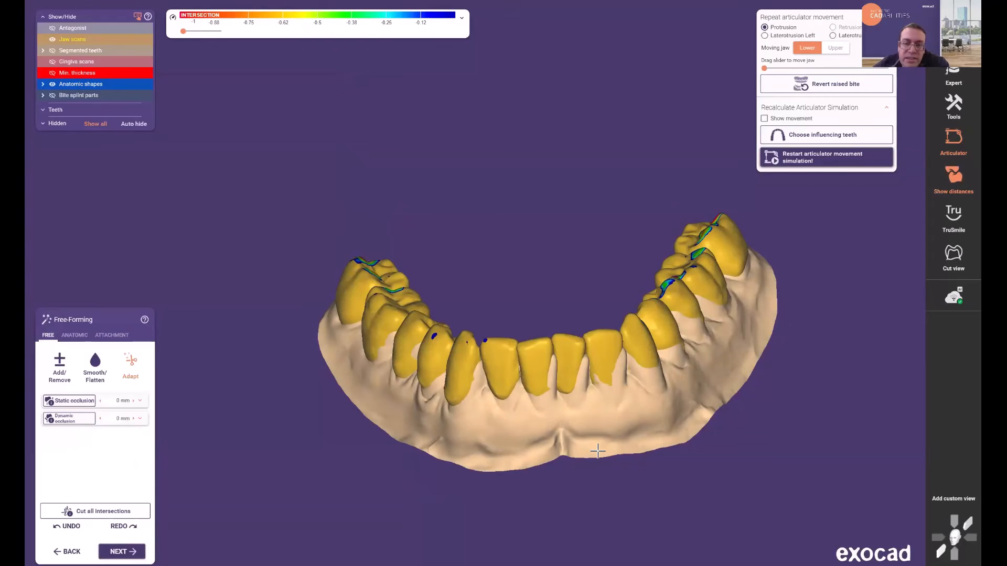
Enable excluding selected parts for the dynamic occlusion adaptation and enlarge the selection brush.
right_drag(637, 455, 494, 433)
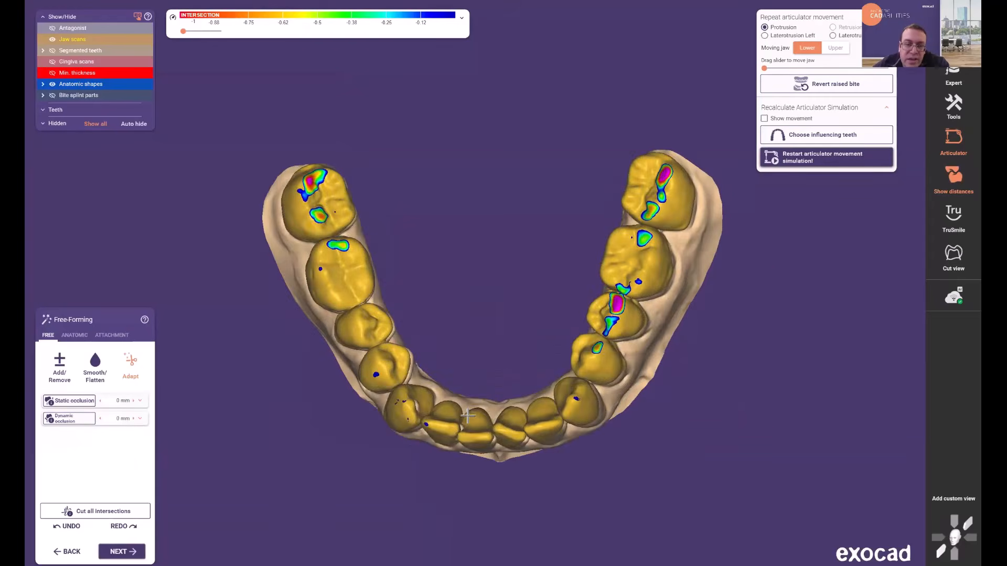
scroll(494, 409, up, 3)
scroll(494, 401, up, 2)
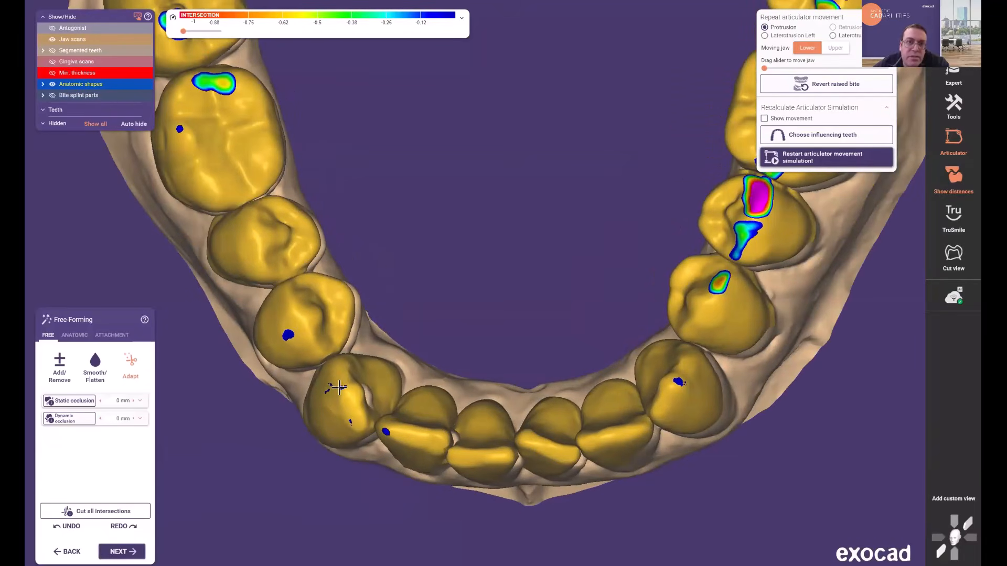
right_drag(533, 324, 552, 218)
right_drag(530, 261, 559, 337)
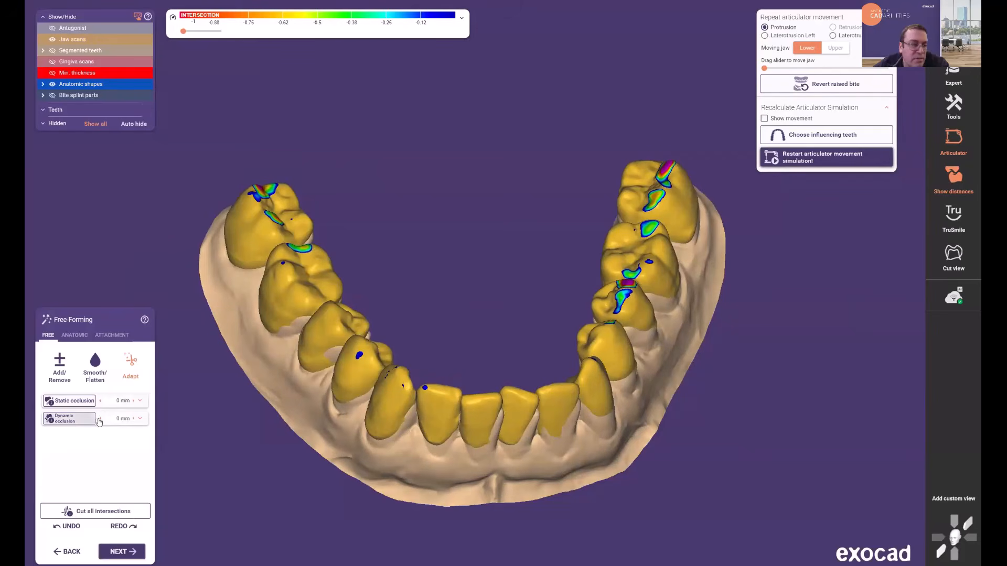
click(73, 423)
click(140, 420)
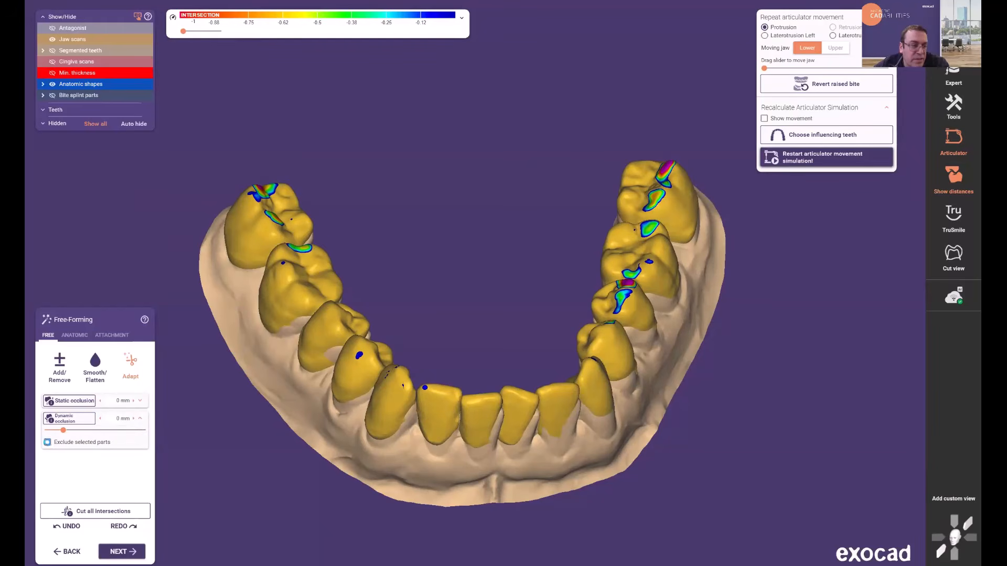
click(47, 443)
scroll(357, 414, up, 5)
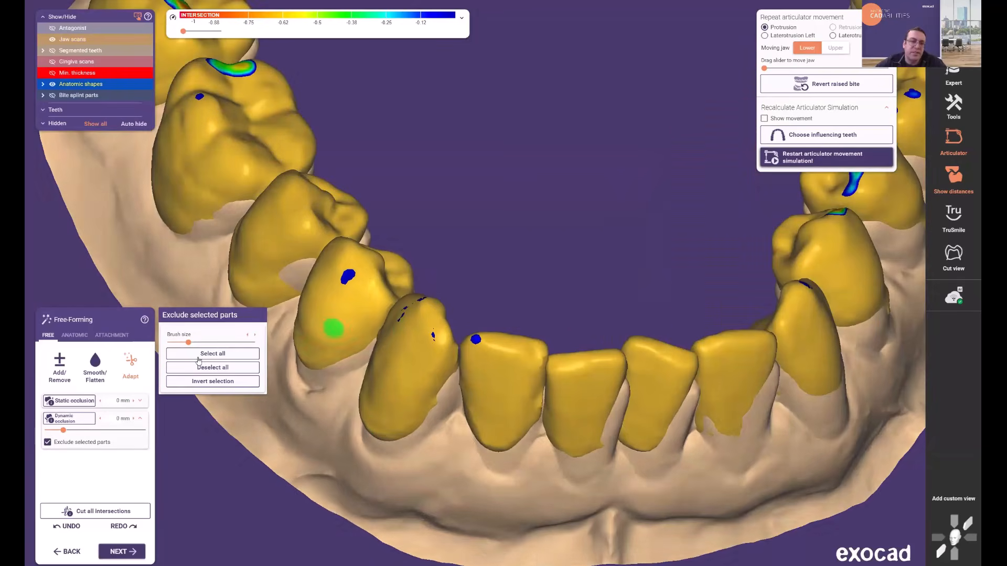
click(226, 342)
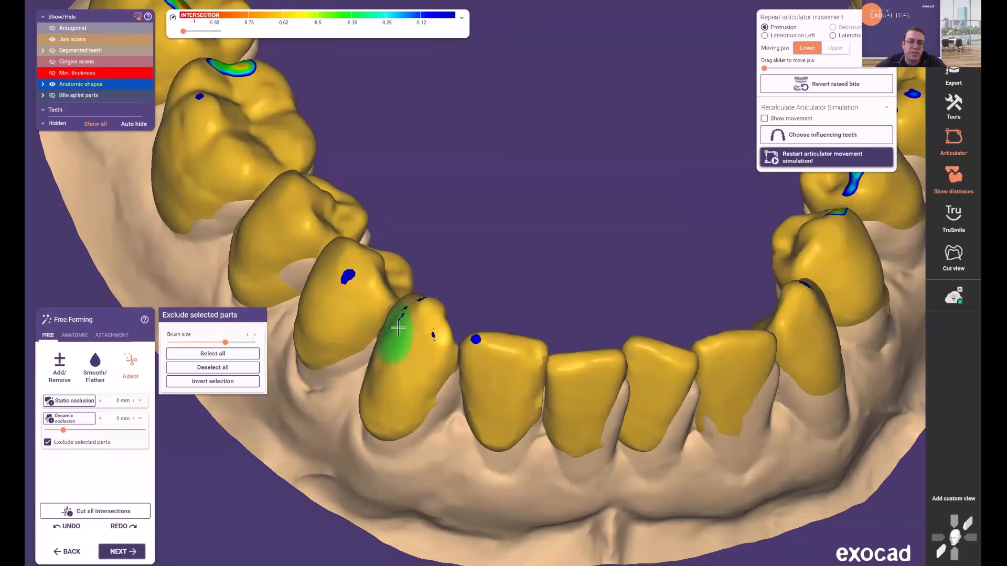
Paint over both lower canines to exclude them and adapt the remaining teeth to dynamic occlusion at 0.12 mm.
drag(398, 329, 426, 352)
right_drag(477, 281, 321, 479)
mouse_move(337, 461)
mouse_down()
mouse_move(370, 448)
mouse_move(354, 480)
mouse_up()
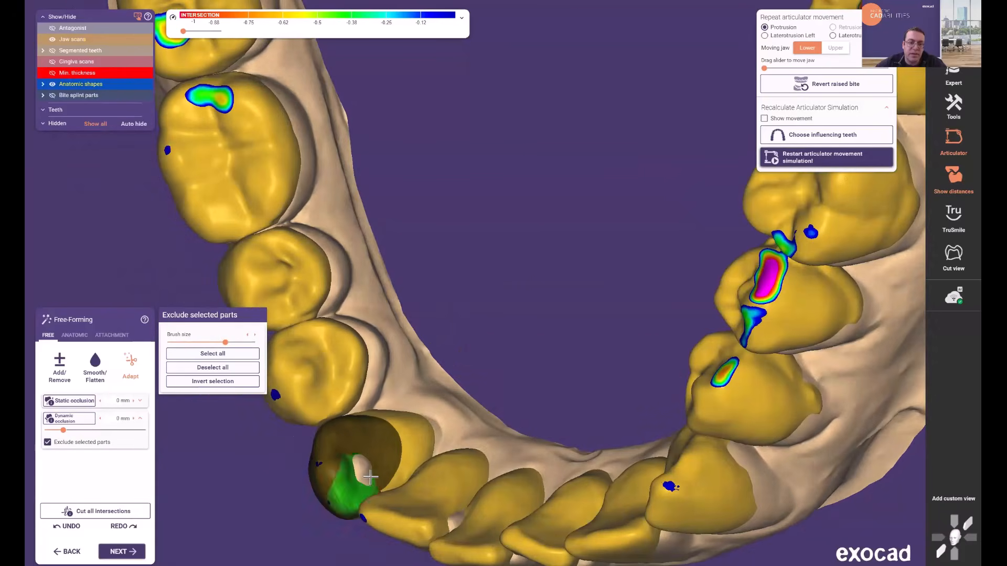
mouse_move(625, 384)
right_down()
mouse_move(540, 260)
mouse_move(566, 256)
mouse_move(659, 399)
right_up()
mouse_move(659, 399)
mouse_down()
mouse_move(655, 412)
mouse_move(658, 371)
mouse_move(643, 370)
mouse_up()
right_drag(718, 400, 618, 307)
mouse_move(618, 308)
mouse_down()
mouse_move(634, 329)
mouse_move(645, 294)
mouse_move(649, 312)
mouse_move(640, 326)
mouse_move(609, 326)
mouse_up()
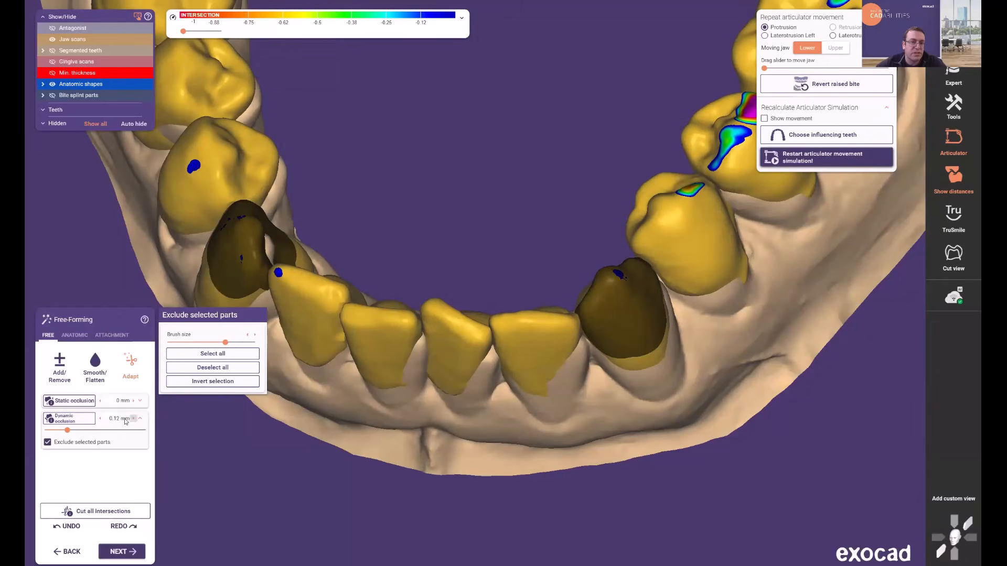
click(70, 421)
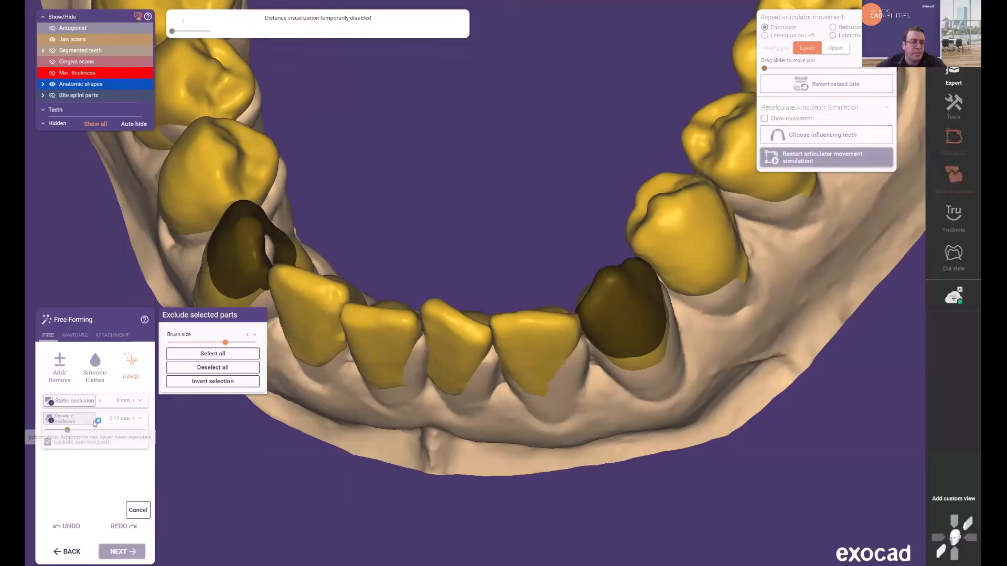
right_drag(418, 490, 450, 263)
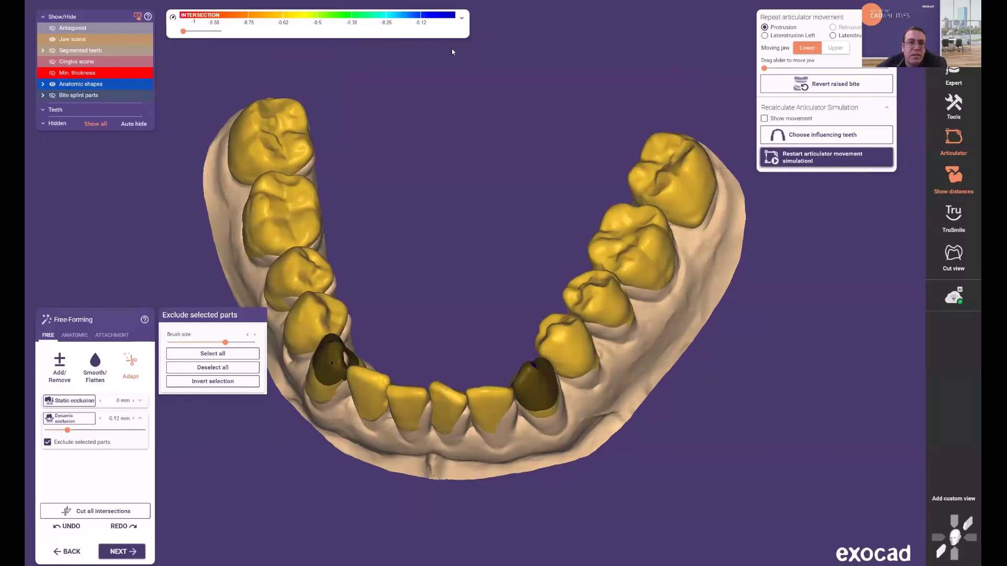
Switch the distance visualization to show contact areas on the adapted lower teeth.
click(462, 19)
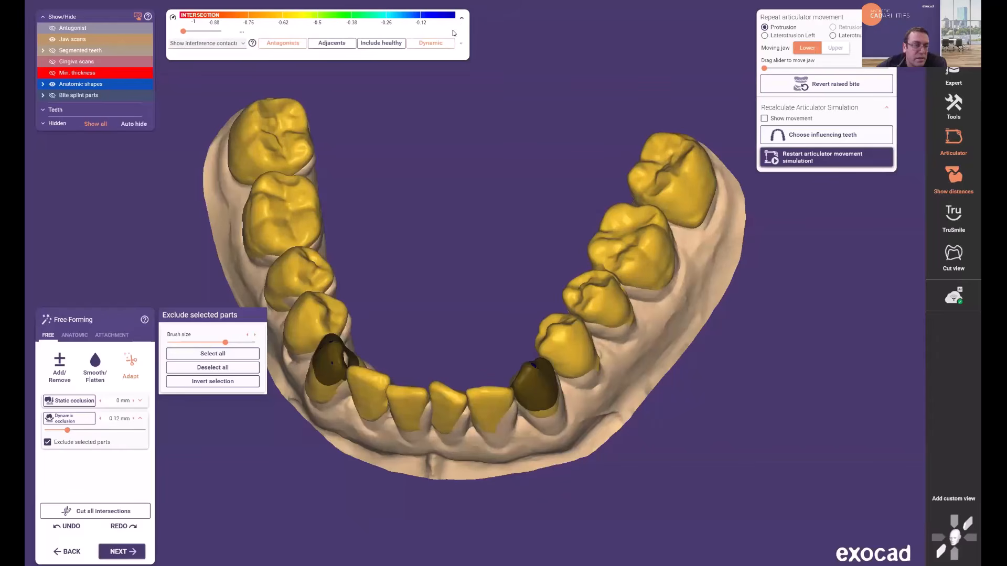
click(243, 44)
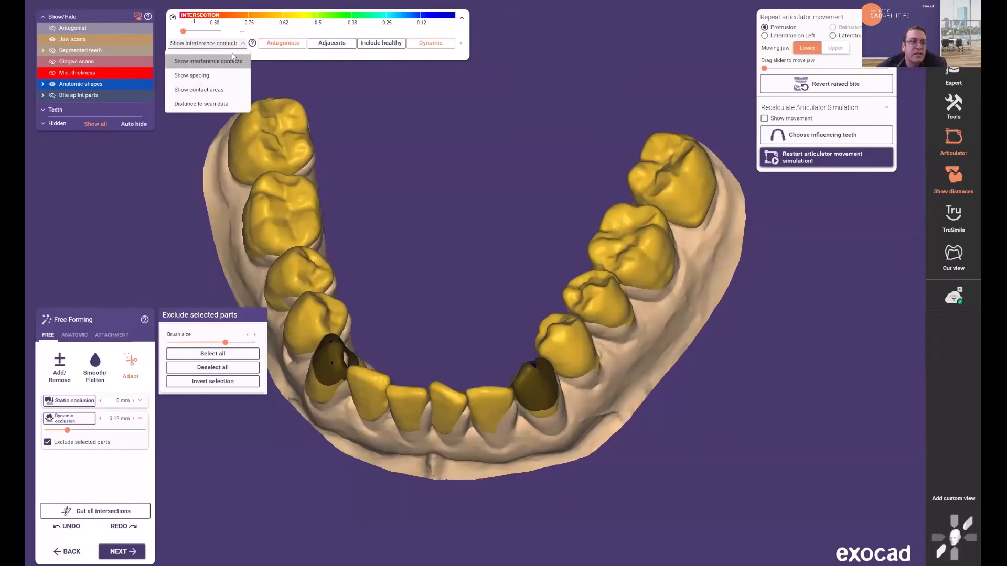
click(183, 89)
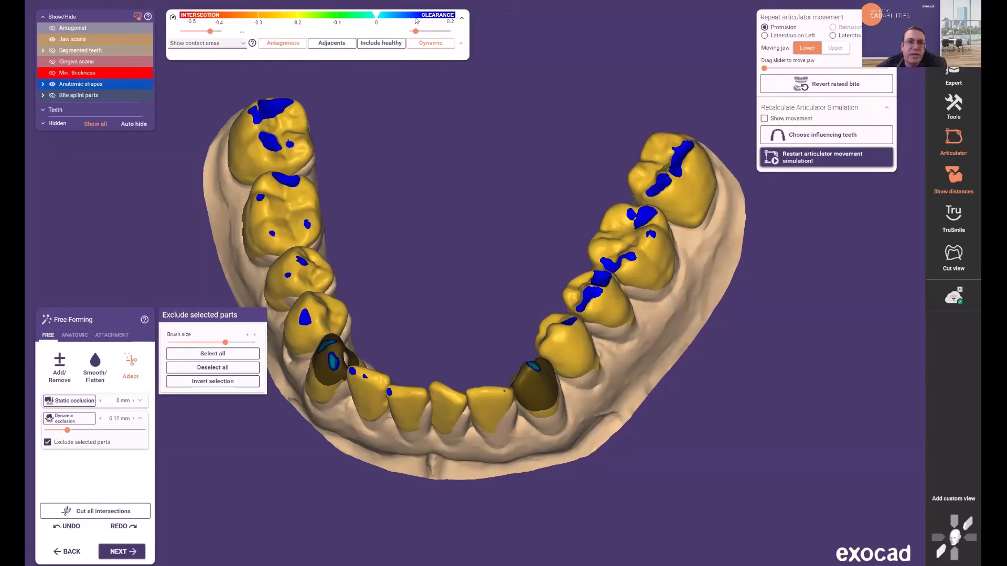
right_drag(483, 315, 485, 283)
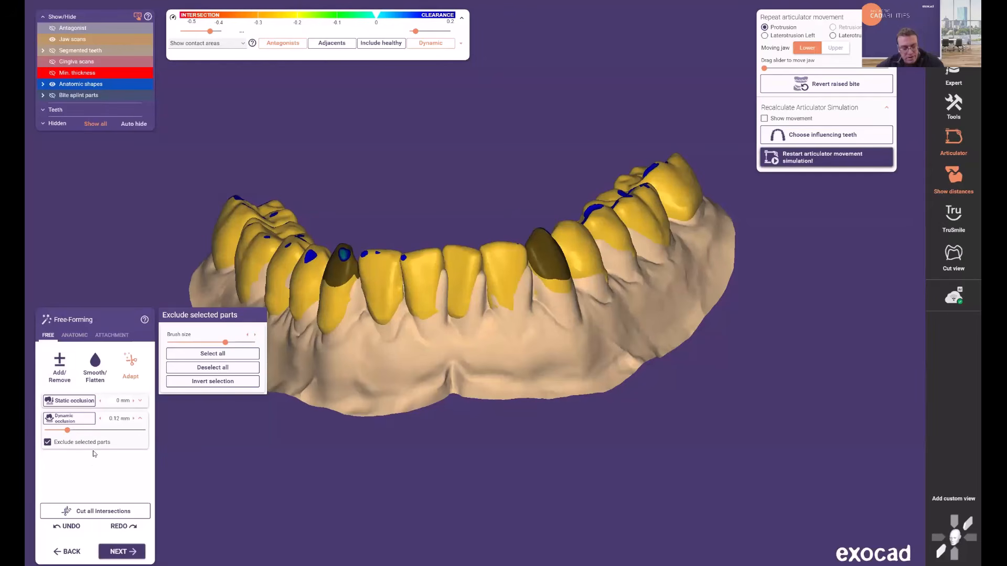
Accept the adapted teeth and generate the bite splint top with a surface thickness of 0.52 mm.
click(122, 552)
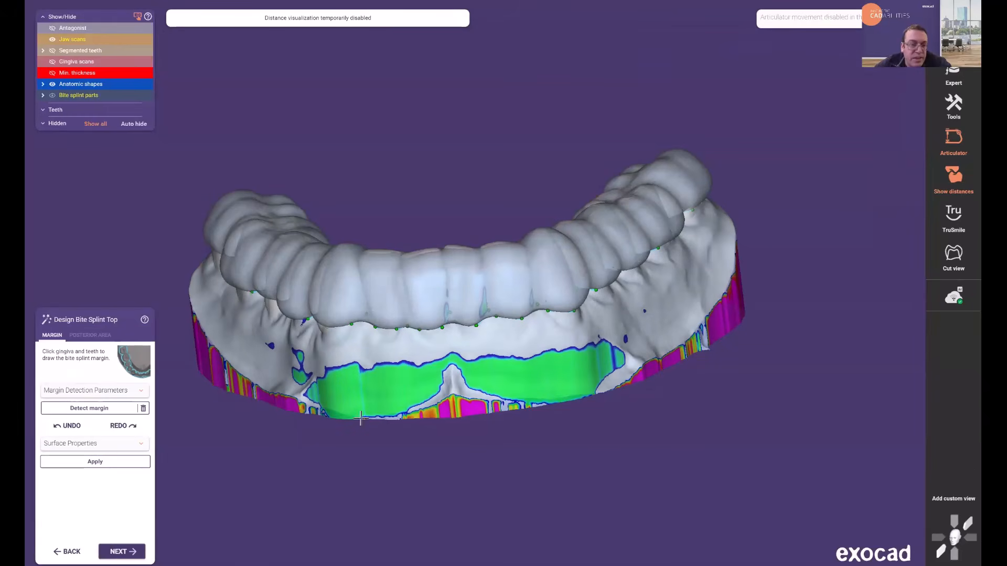
scroll(364, 410, down, 3)
right_drag(375, 463, 370, 463)
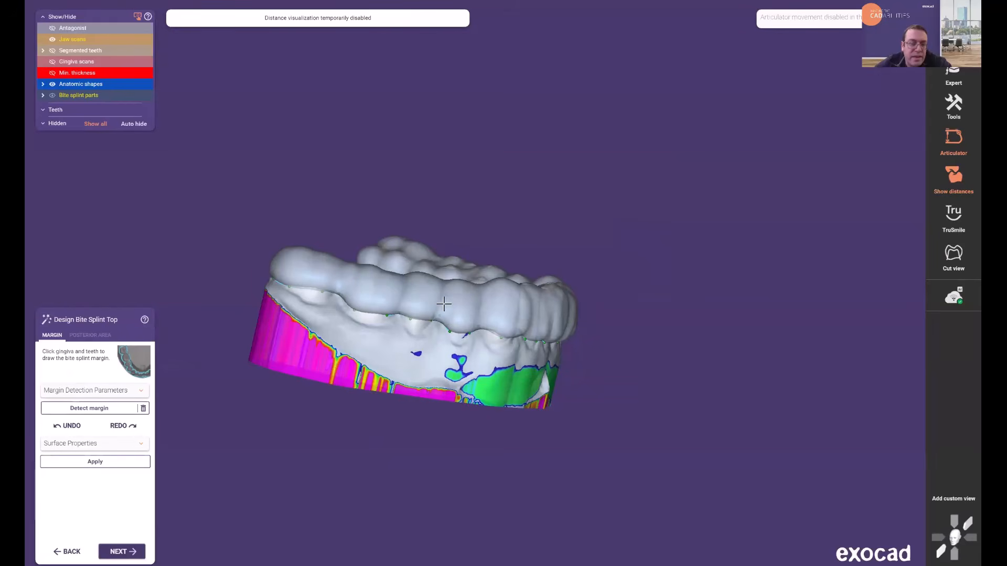
click(141, 445)
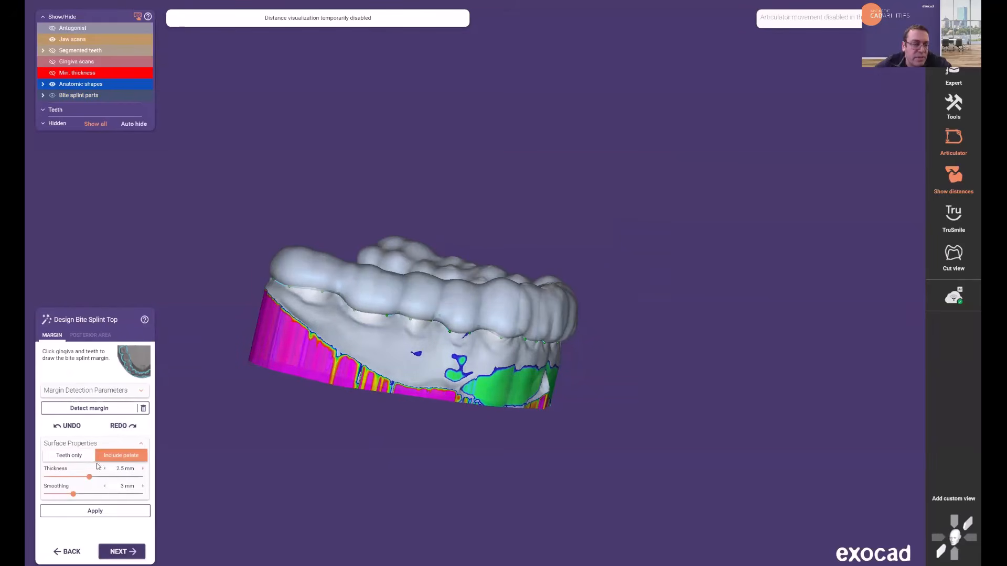
drag(89, 477, 52, 478)
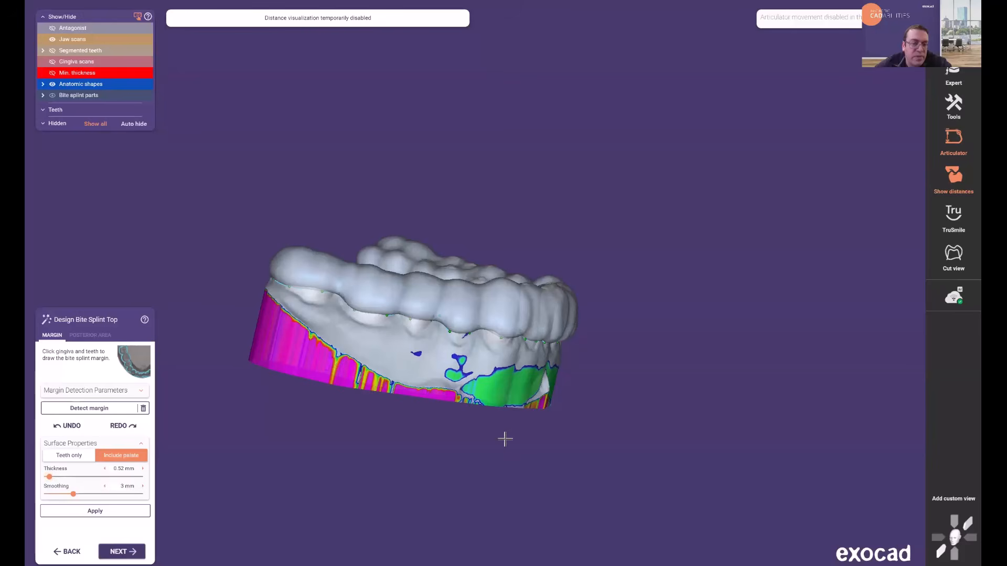
right_drag(492, 449, 208, 274)
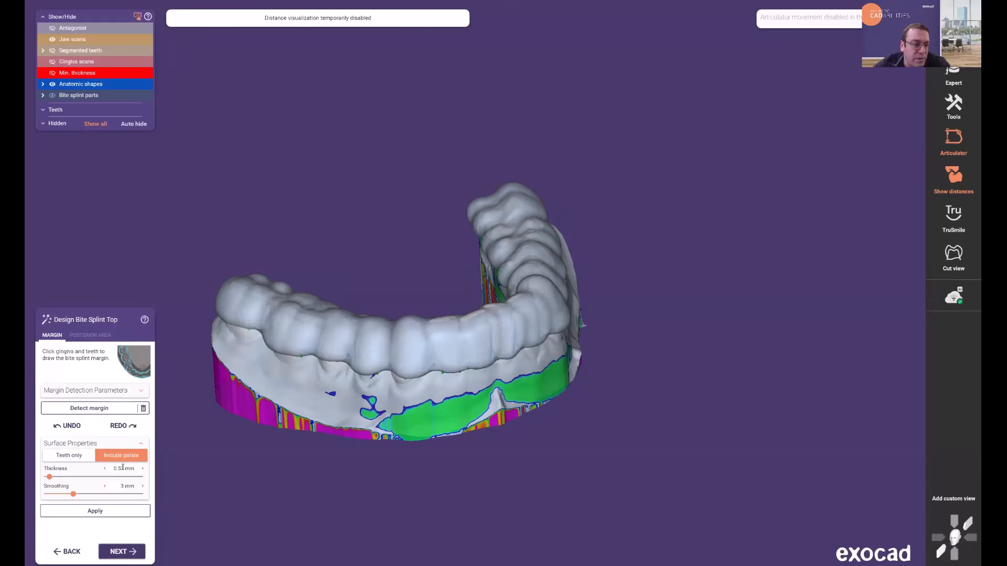
click(111, 513)
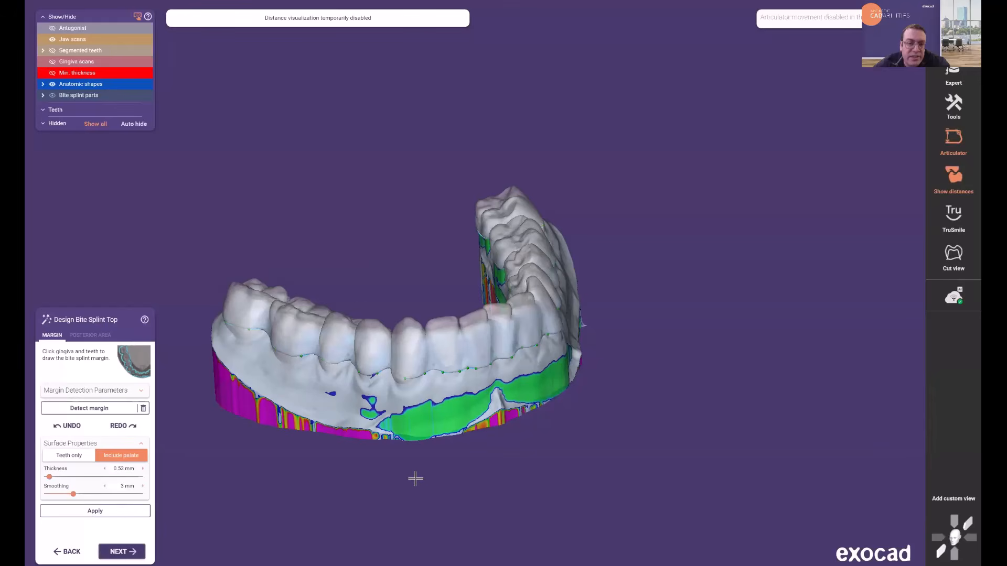
Check the thin splint top along its margin on both sides and accept it for free-forming.
right_drag(411, 495, 411, 492)
scroll(263, 321, up, 5)
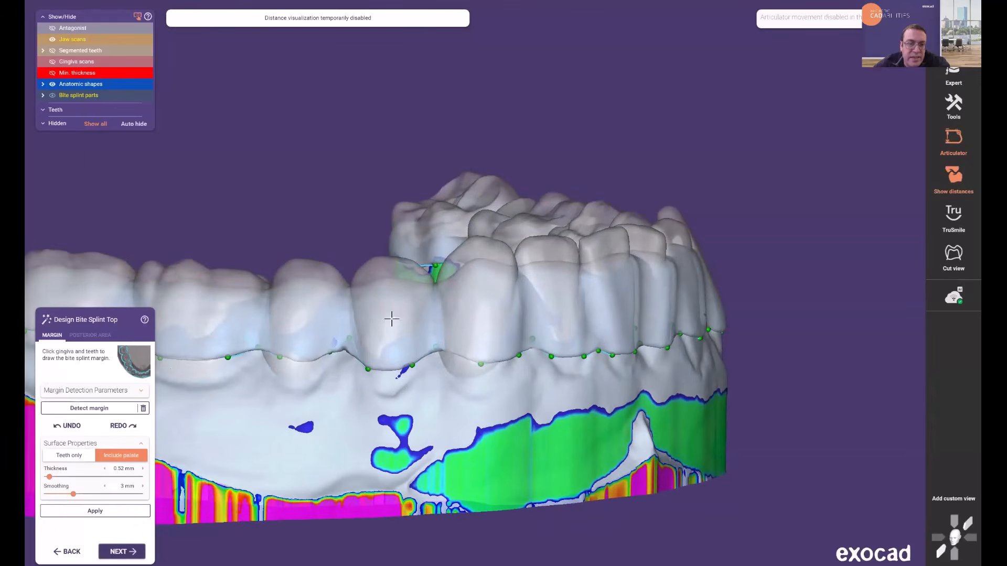
scroll(572, 289, down, 2)
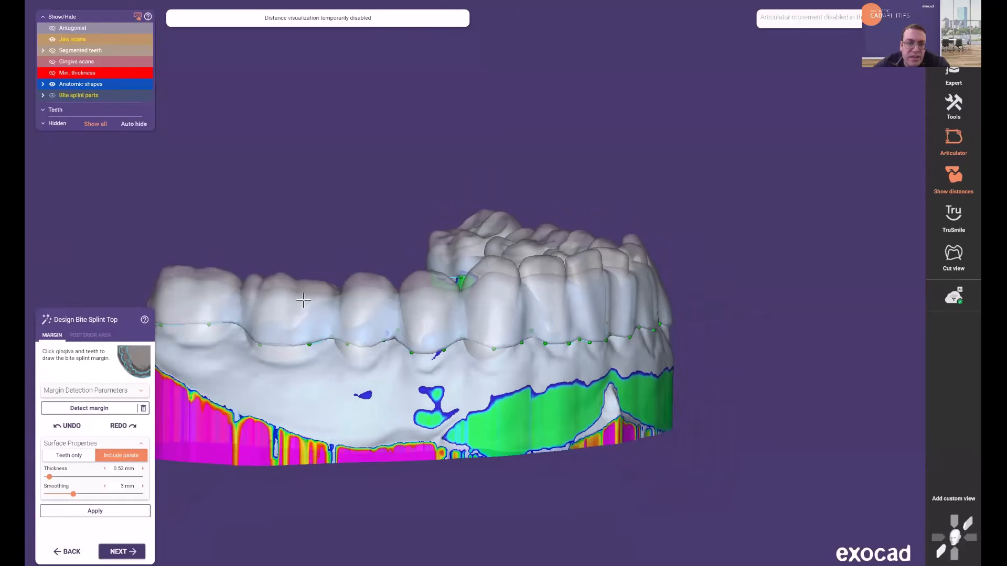
right_drag(677, 361, 624, 398)
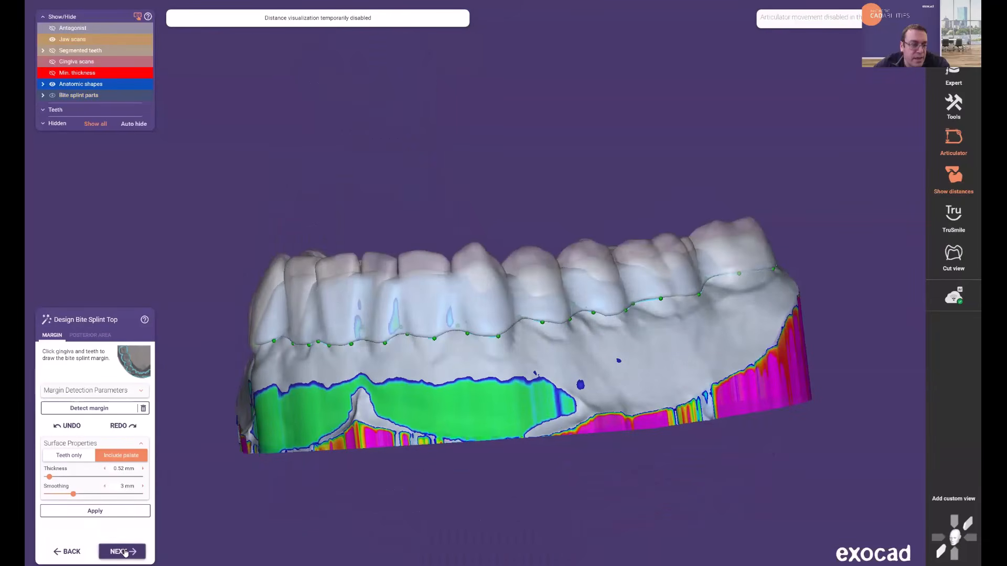
click(125, 552)
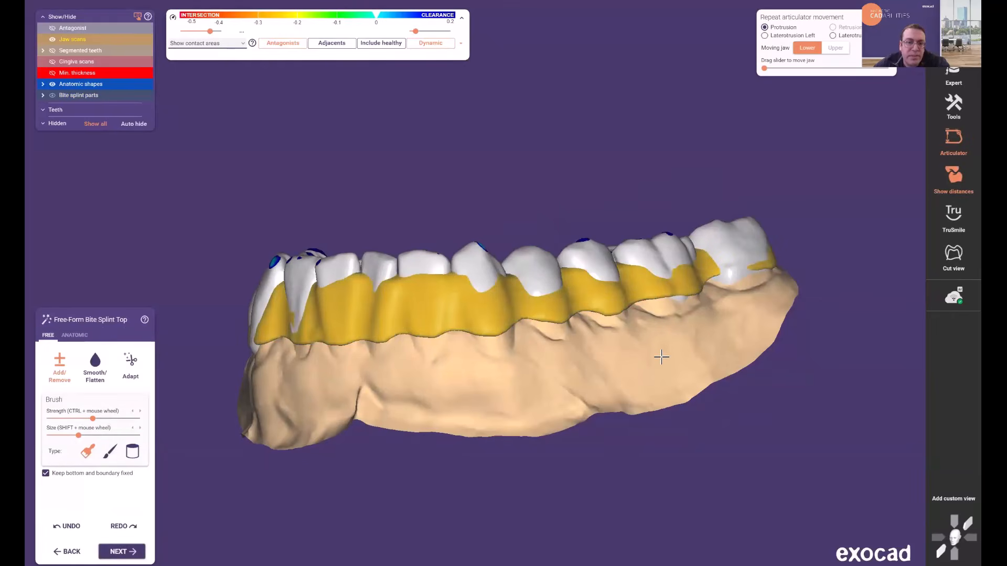
Examine the splint top's contact areas, its facial boundary and the underside of the tooth shapes.
right_drag(686, 370, 650, 294)
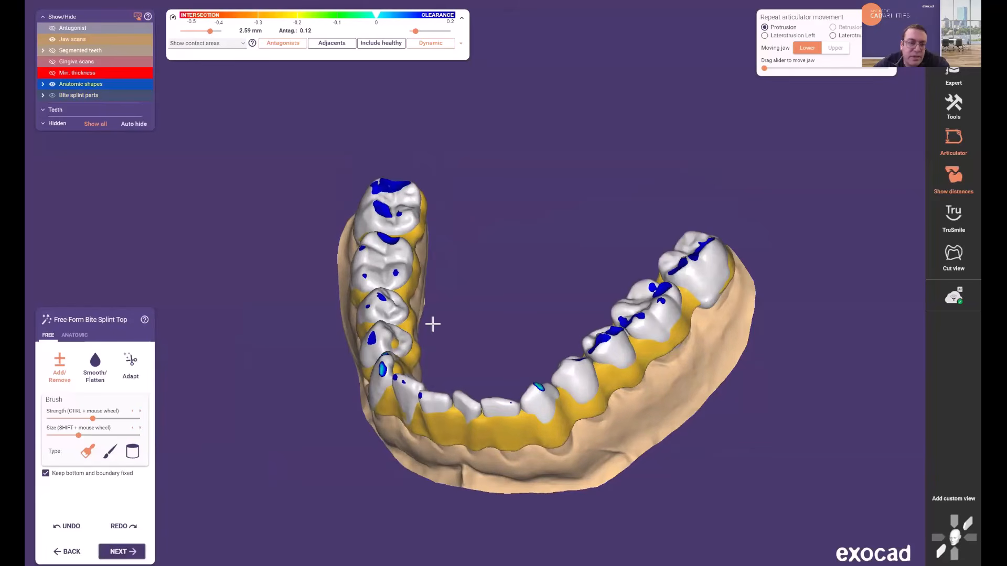
right_drag(438, 315, 545, 265)
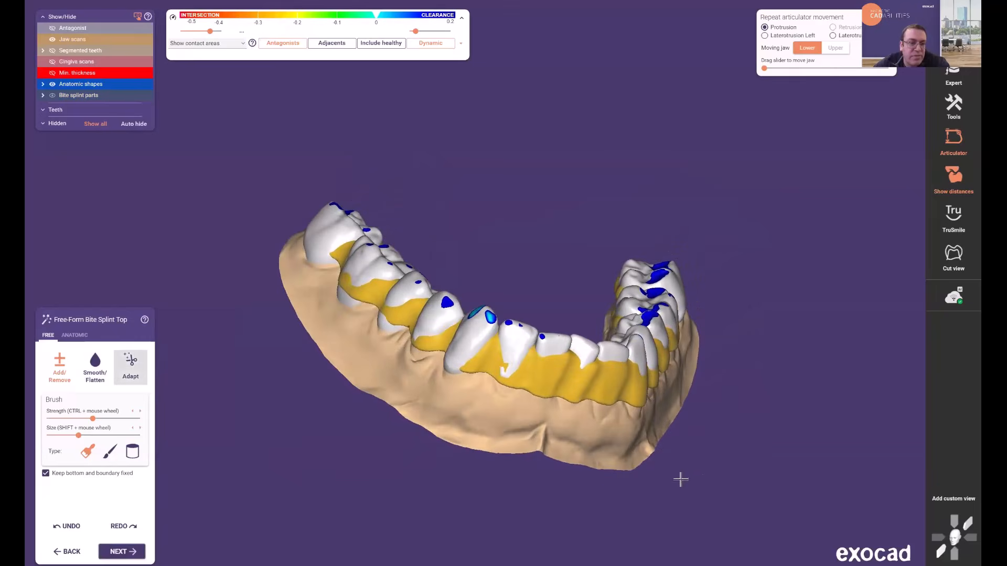
right_drag(625, 471, 565, 321)
scroll(564, 319, up, 4)
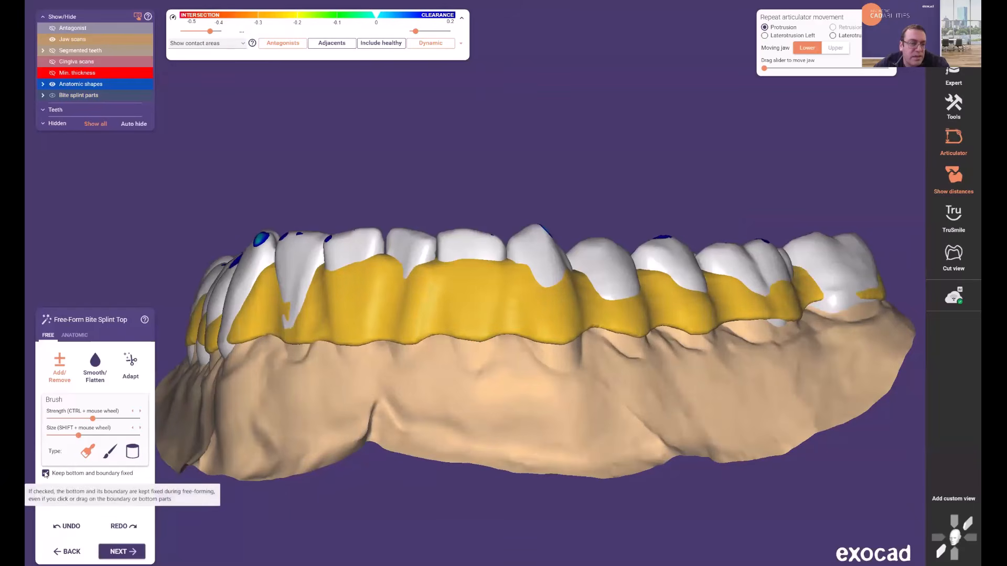
scroll(588, 321, down, 2)
right_drag(588, 322, 588, 322)
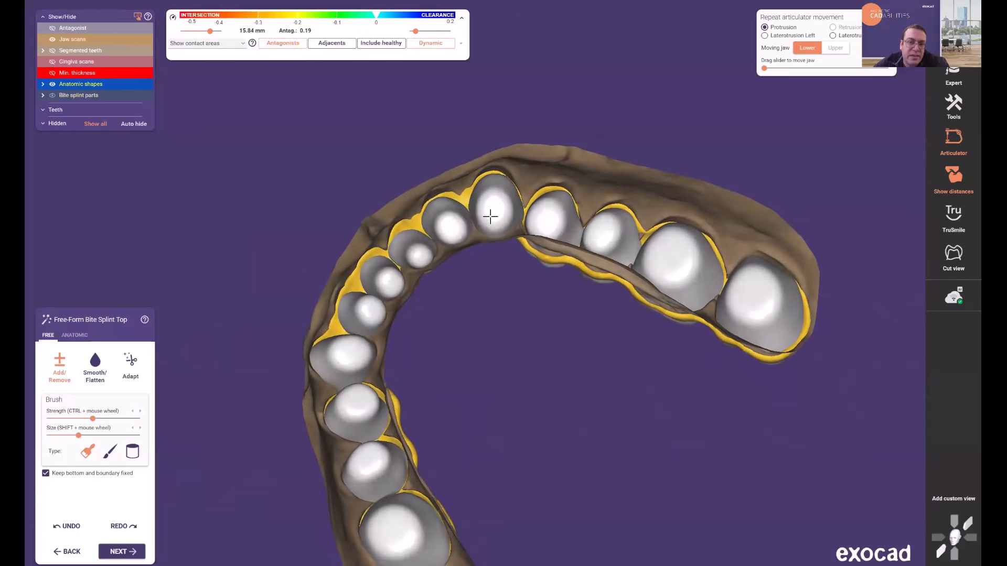
right_drag(490, 234, 490, 293)
scroll(490, 293, up, 3)
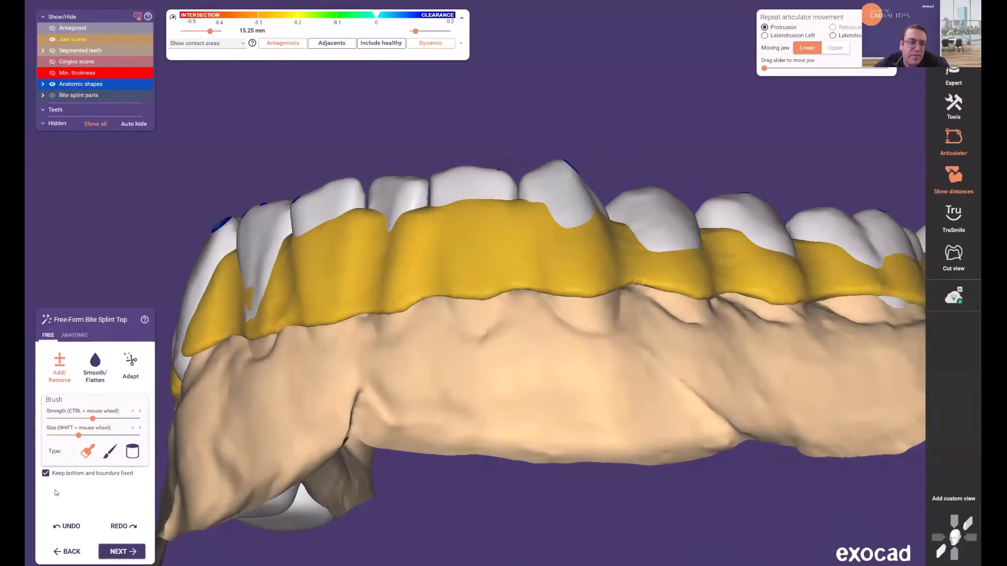
Stop keeping the bottom and boundary fixed and work the splint's facial margin with the Add/Remove brush.
click(46, 474)
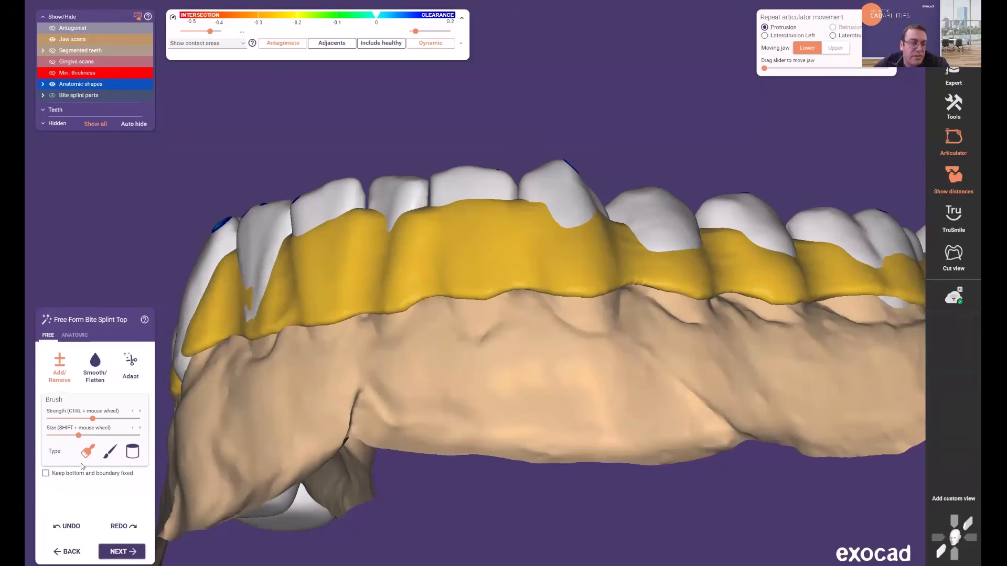
scroll(477, 289, up, 2)
mouse_move(476, 289)
mouse_down()
mouse_move(483, 281)
mouse_move(449, 294)
mouse_move(501, 303)
mouse_up()
scroll(461, 306, down, 5)
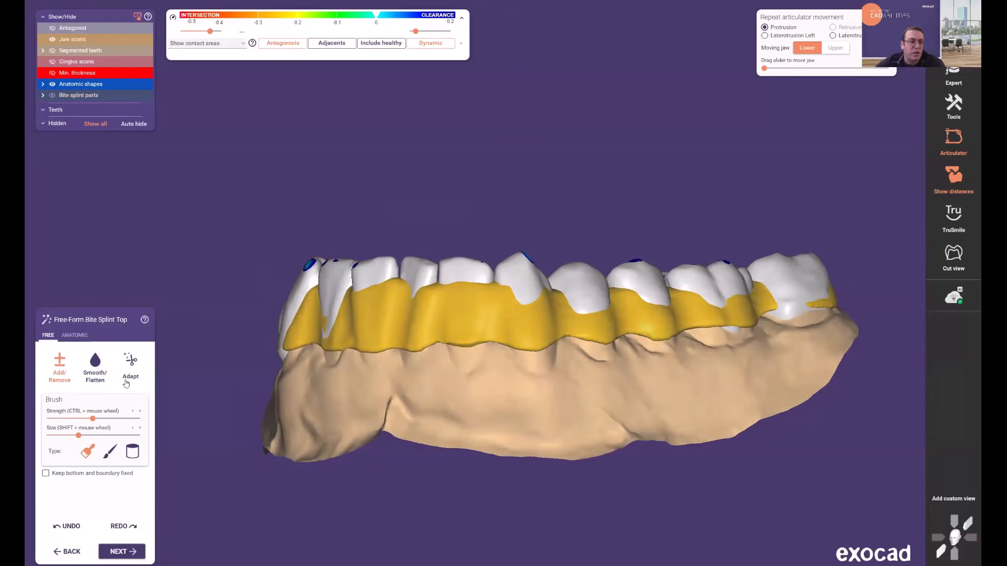
Smooth the facial surface of the splint top along the premolar area with the Smooth/Flatten brush.
click(95, 362)
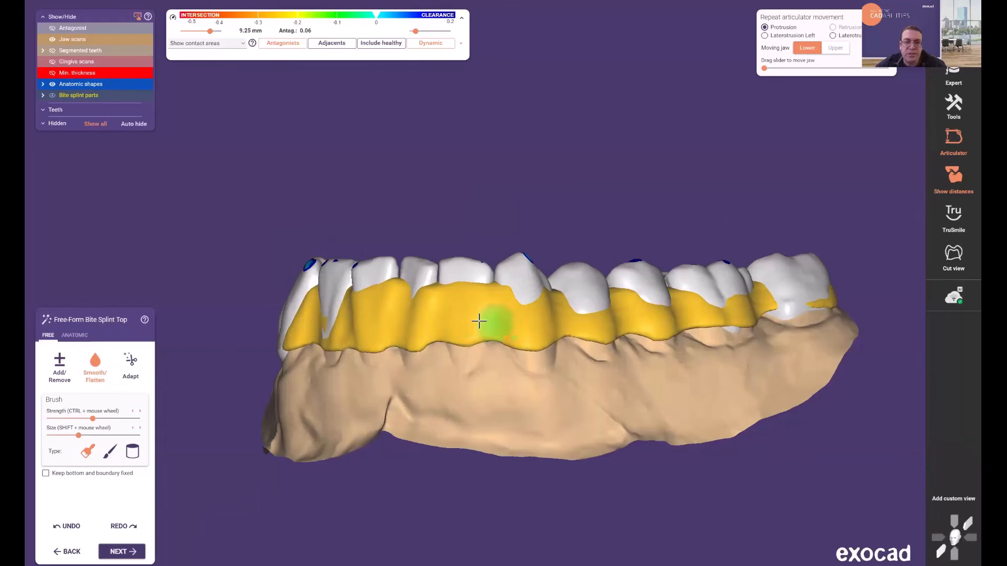
drag(571, 332, 661, 330)
scroll(579, 335, down, 5)
mouse_move(579, 335)
right_down()
mouse_move(573, 351)
mouse_move(571, 341)
right_up()
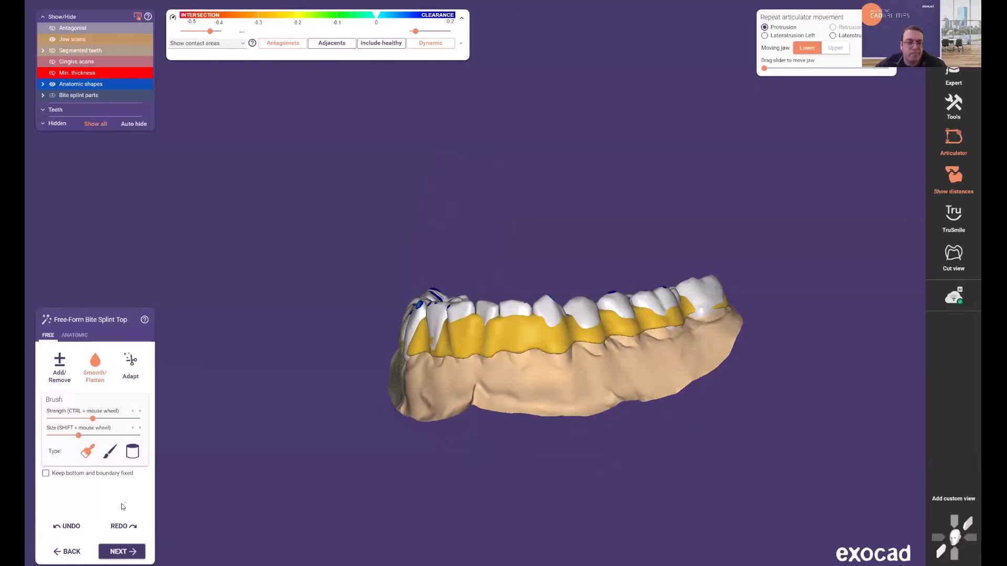
Merge and save the bite splint, continue with free-forming the merged restoration and open its attachment design.
click(117, 550)
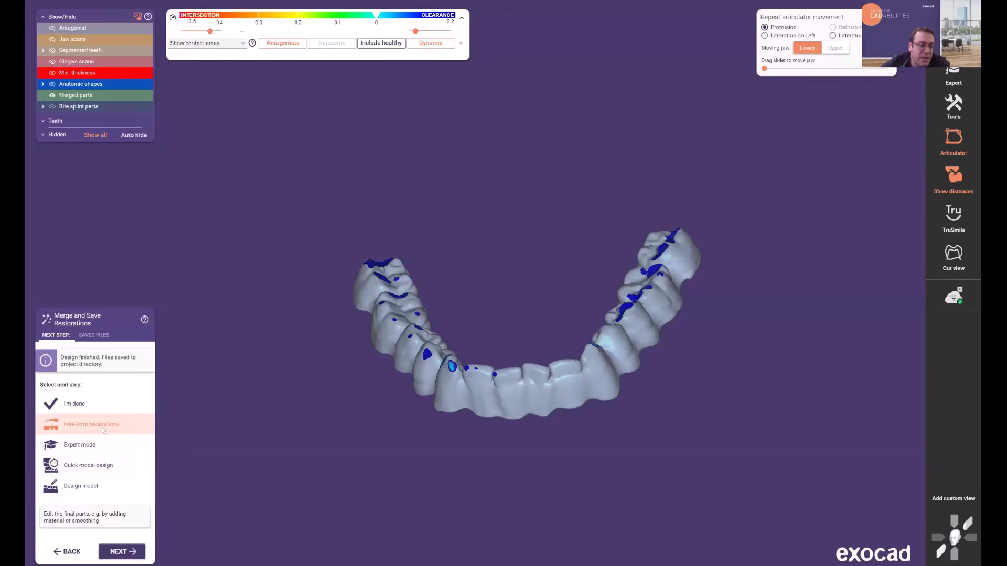
click(123, 552)
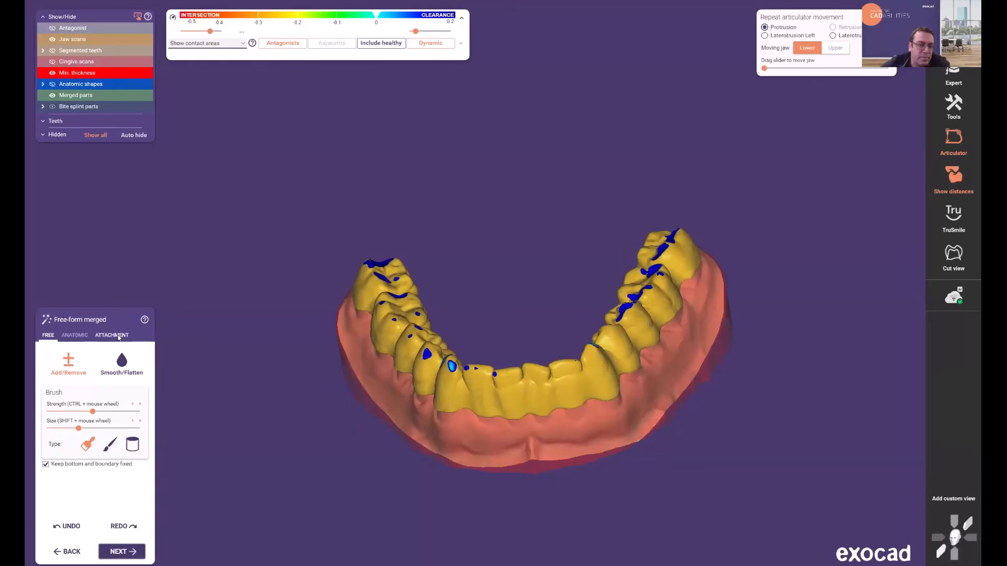
click(119, 337)
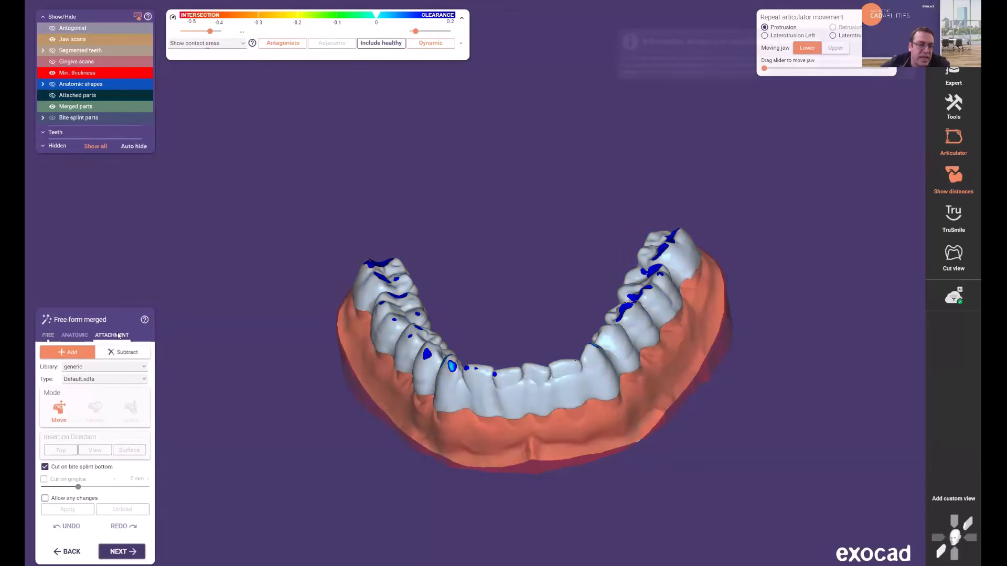
Look through the attachment libraries available for adding to and subtracting from the merged splint.
click(132, 367)
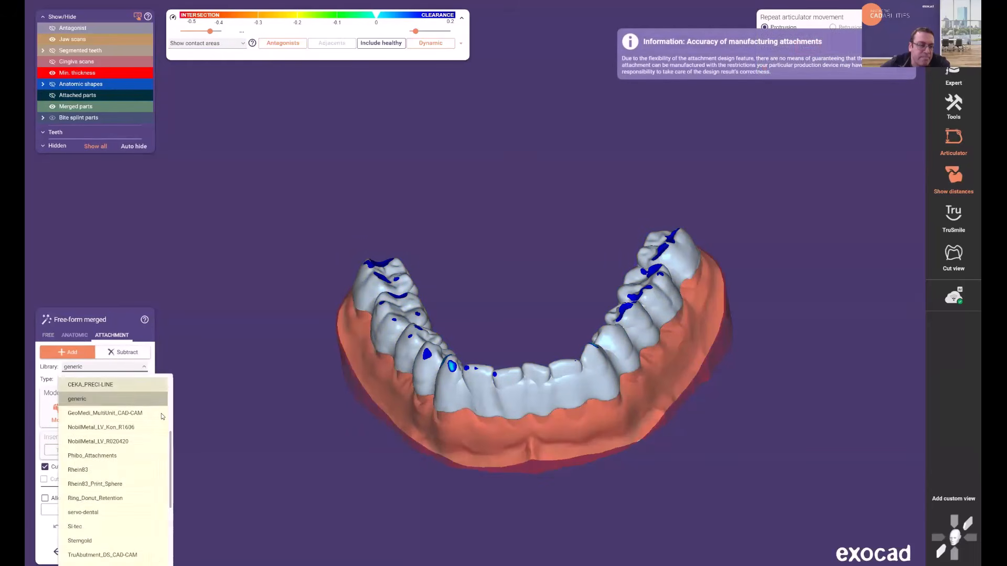
click(136, 355)
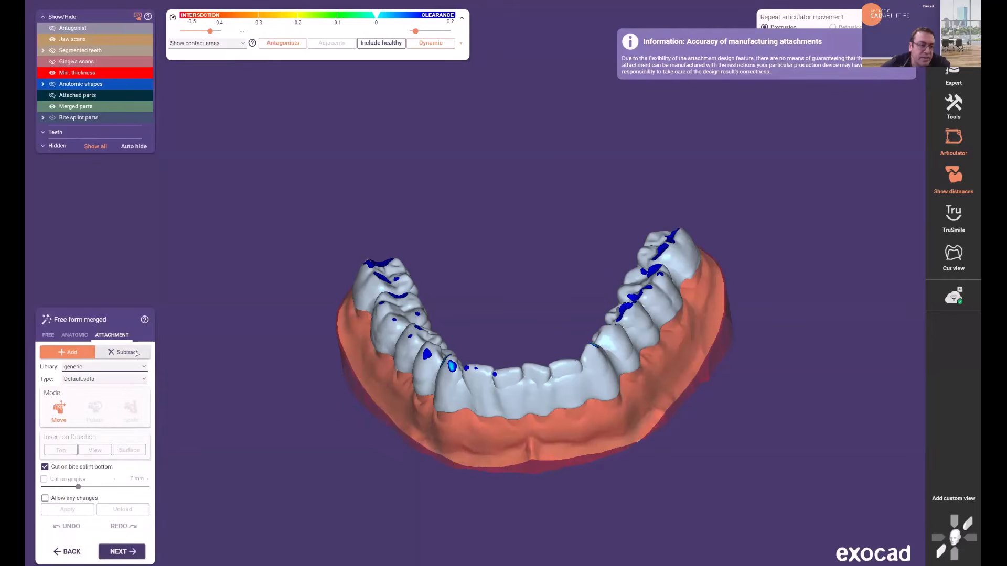
click(135, 354)
click(141, 367)
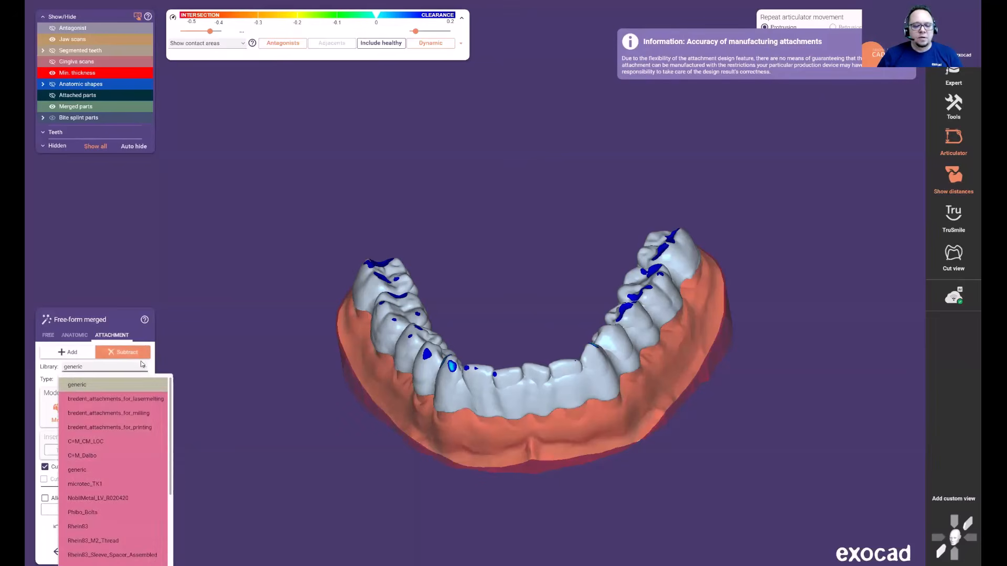
click(143, 372)
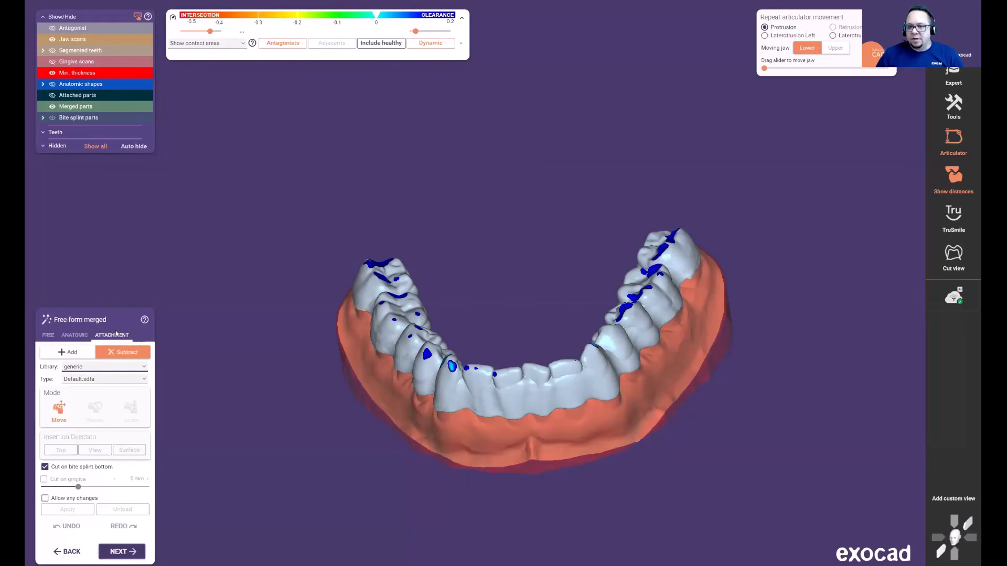
Set the attachment operation to Add and choose an attachment along a spline.
click(61, 352)
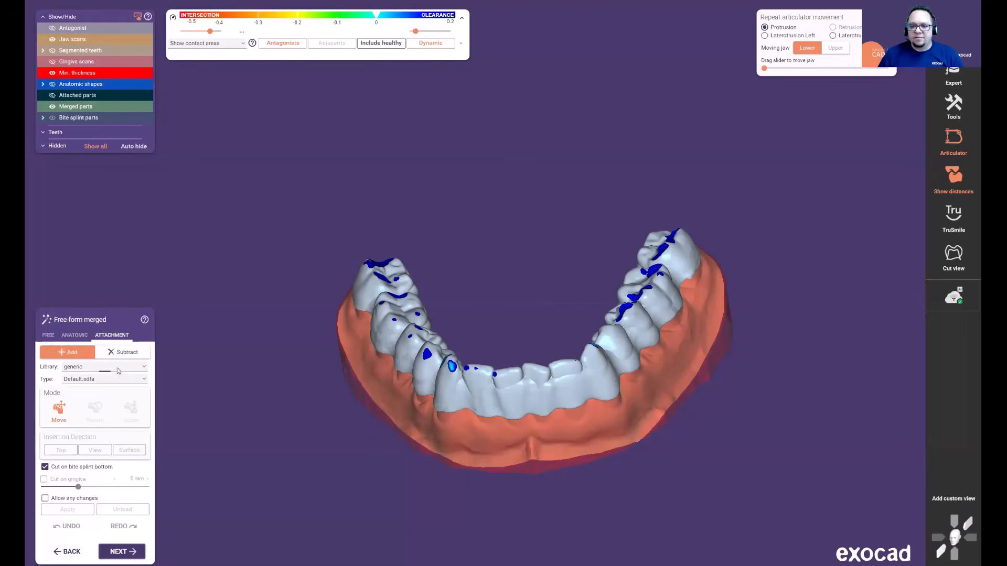
click(146, 367)
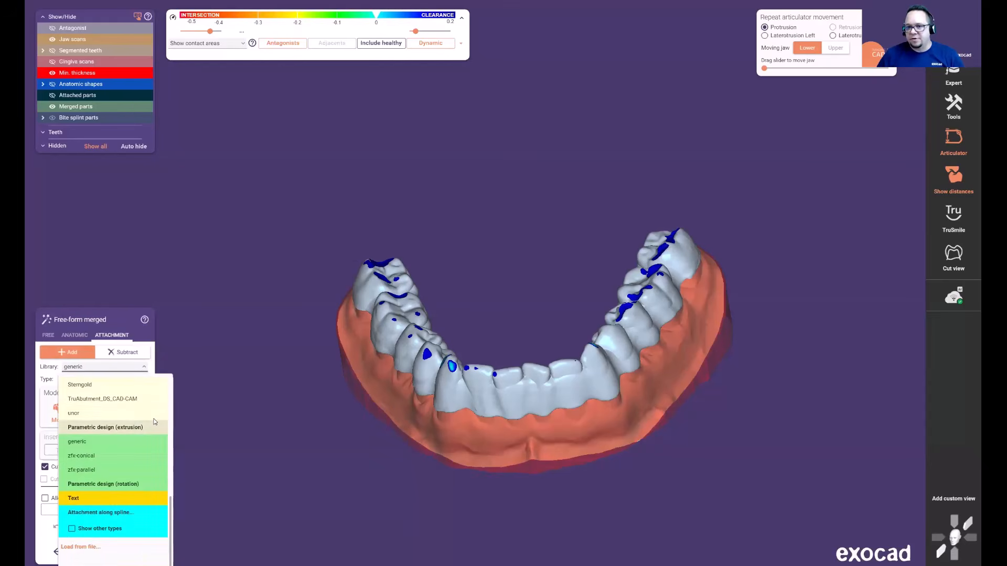
click(126, 513)
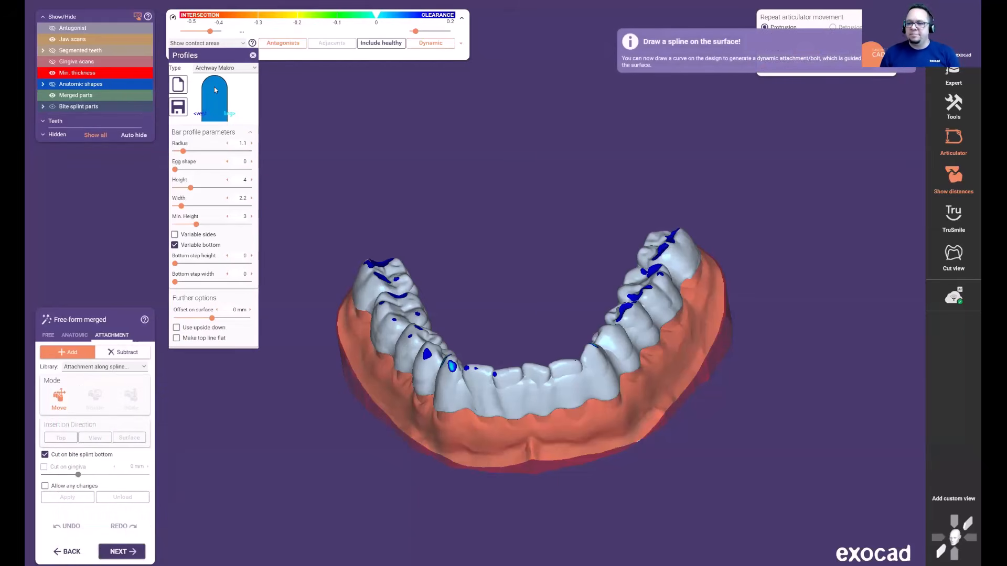
Choose the PrimaryBar profile for the attachment along the spline.
click(253, 69)
scroll(253, 105, up, 5)
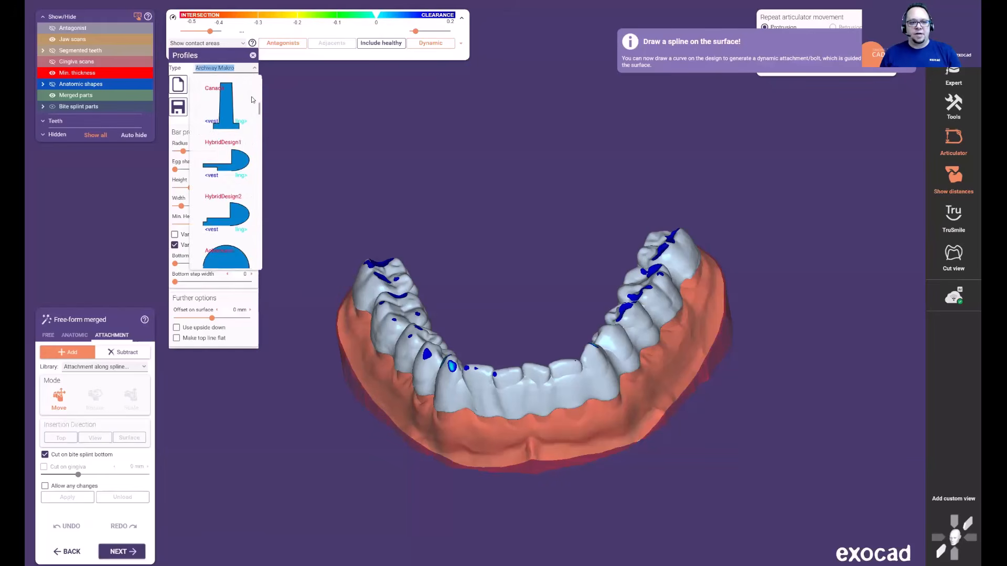
scroll(253, 106, down, 1)
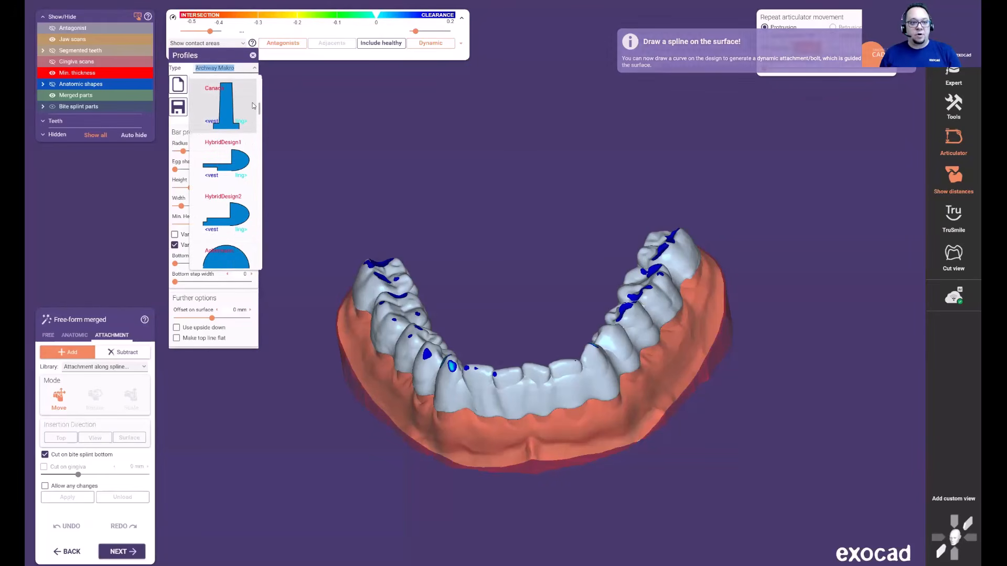
scroll(254, 106, up, 1)
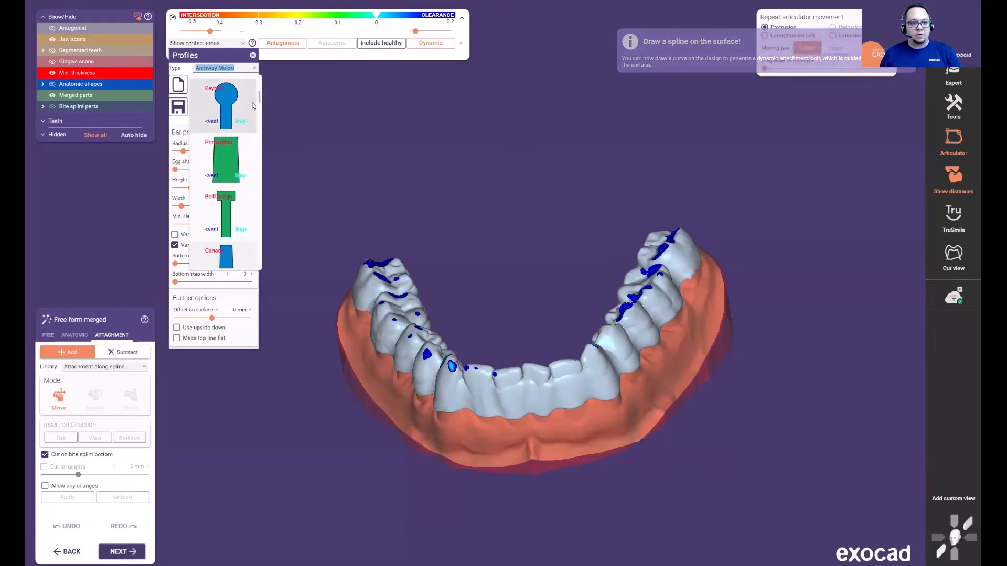
click(240, 163)
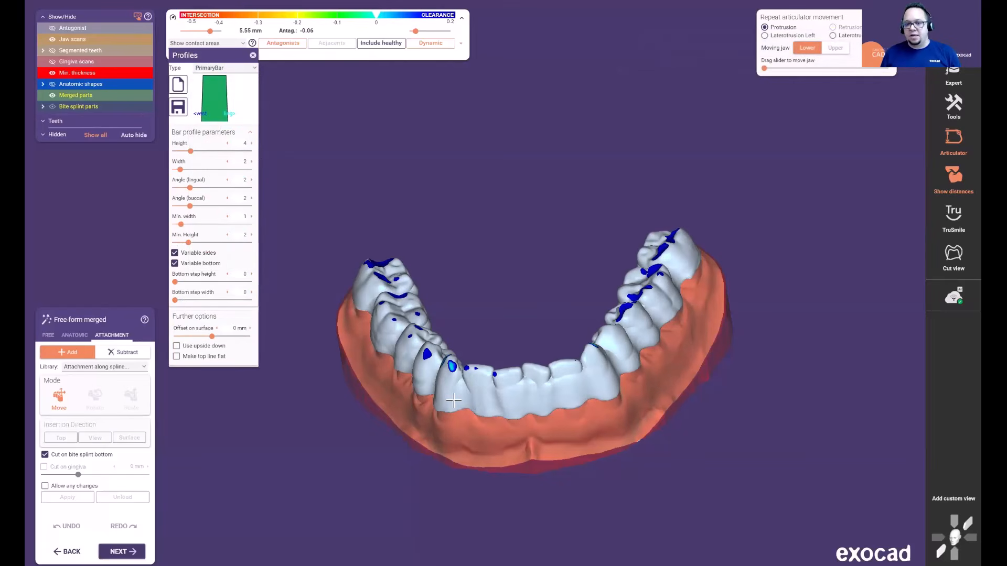
Try a 15-wide PrimaryBar along a spline on the buccal surfaces of the posterior teeth, inspect it, and discard it.
right_drag(650, 331, 634, 381)
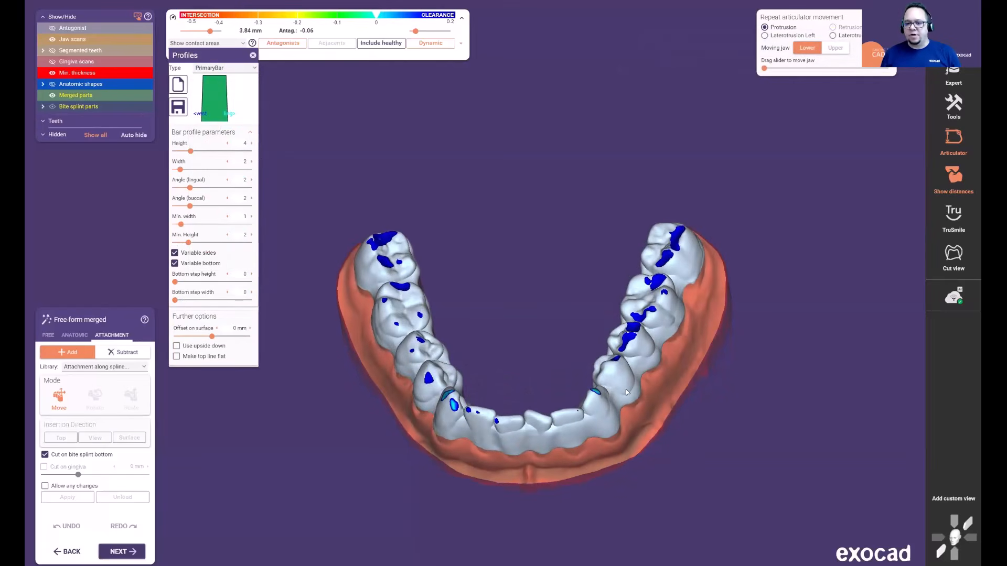
click(651, 339)
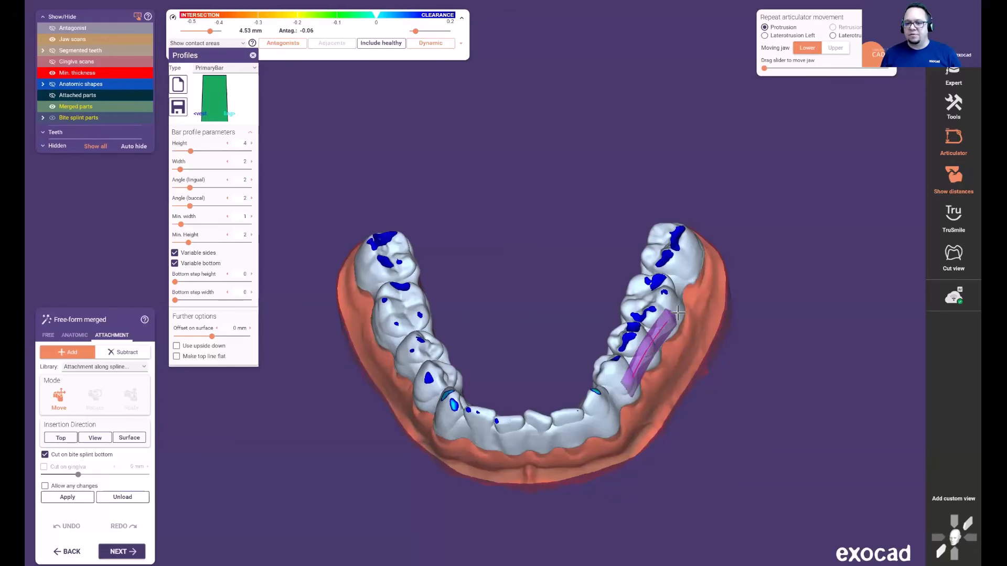
right_drag(682, 280, 293, 197)
drag(179, 169, 261, 169)
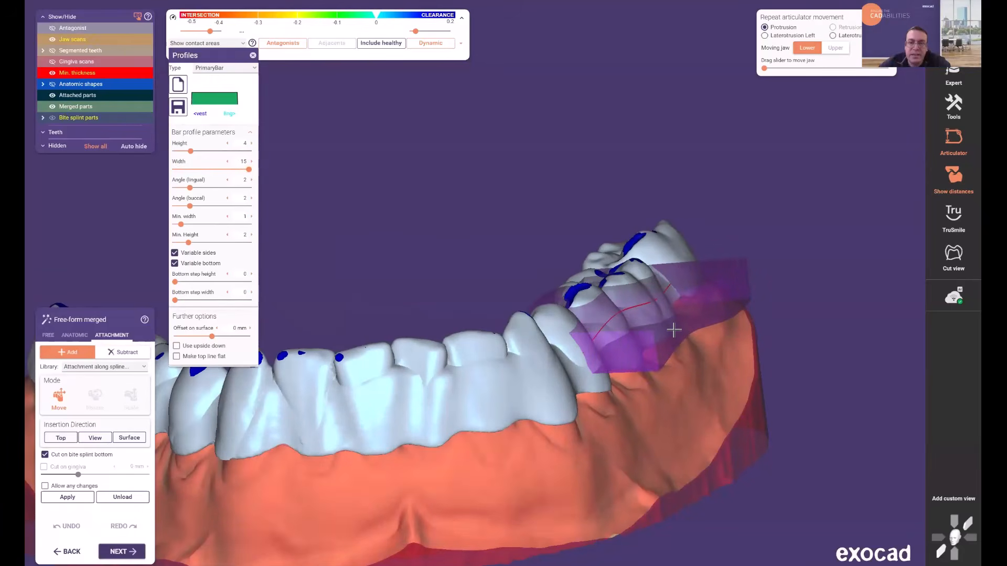
right_drag(658, 334, 314, 218)
right_drag(338, 295, 338, 294)
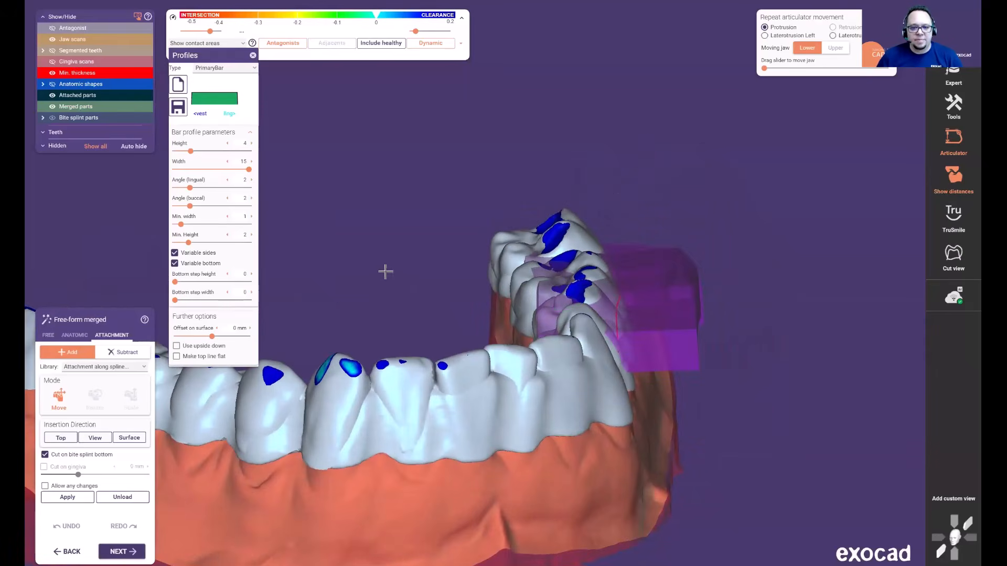
right_drag(476, 286, 438, 277)
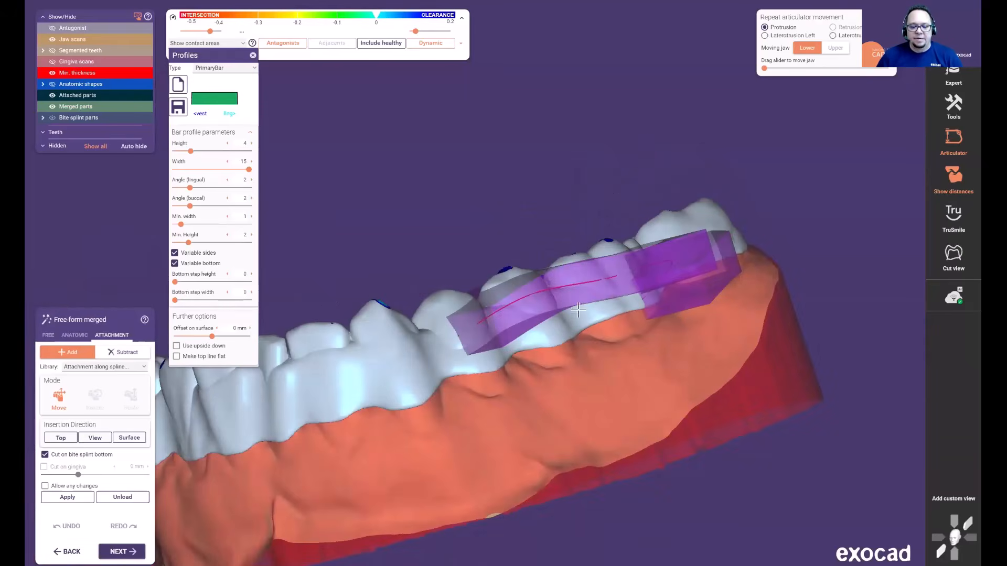
scroll(679, 356, up, 3)
scroll(512, 339, down, 3)
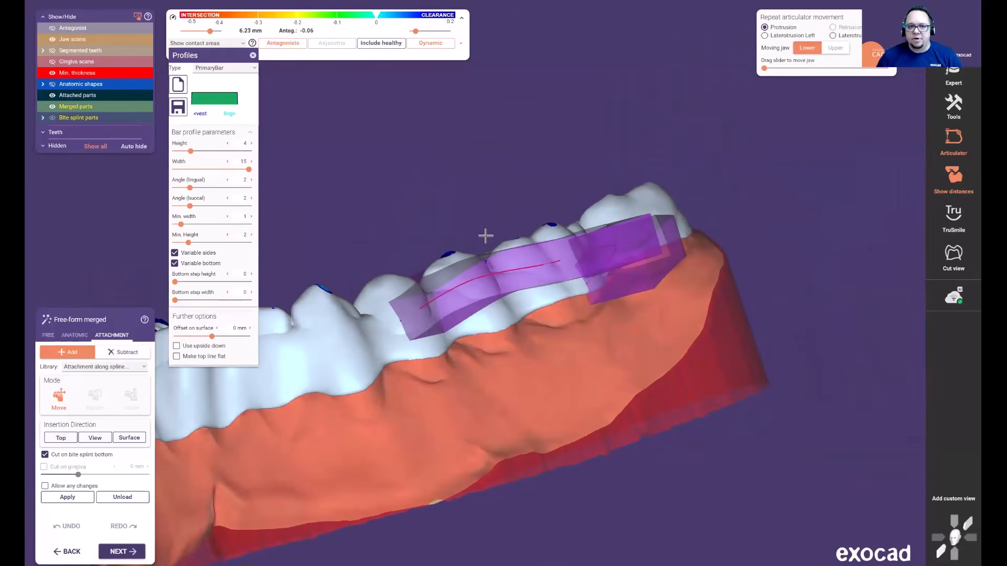
right_drag(475, 193, 490, 225)
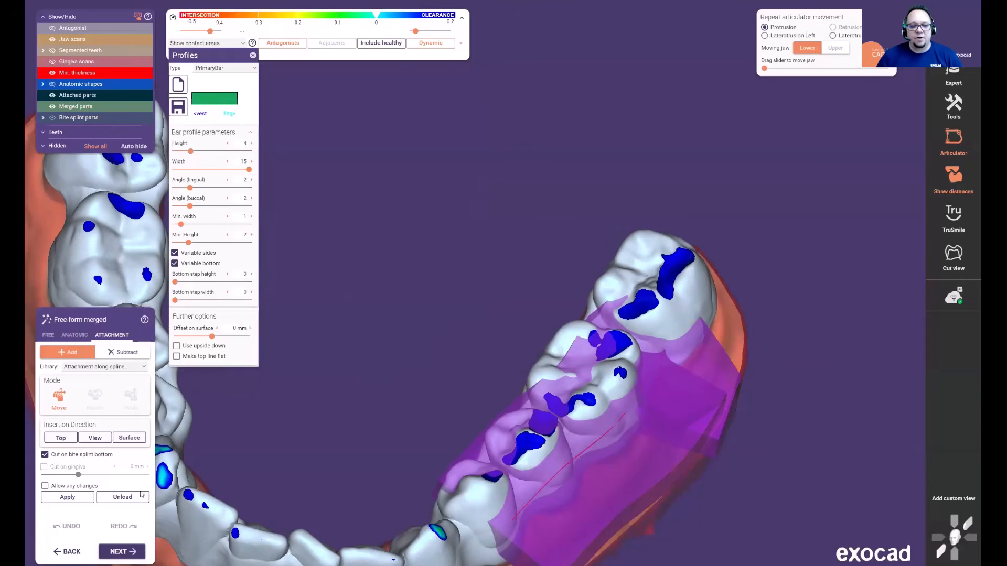
click(252, 56)
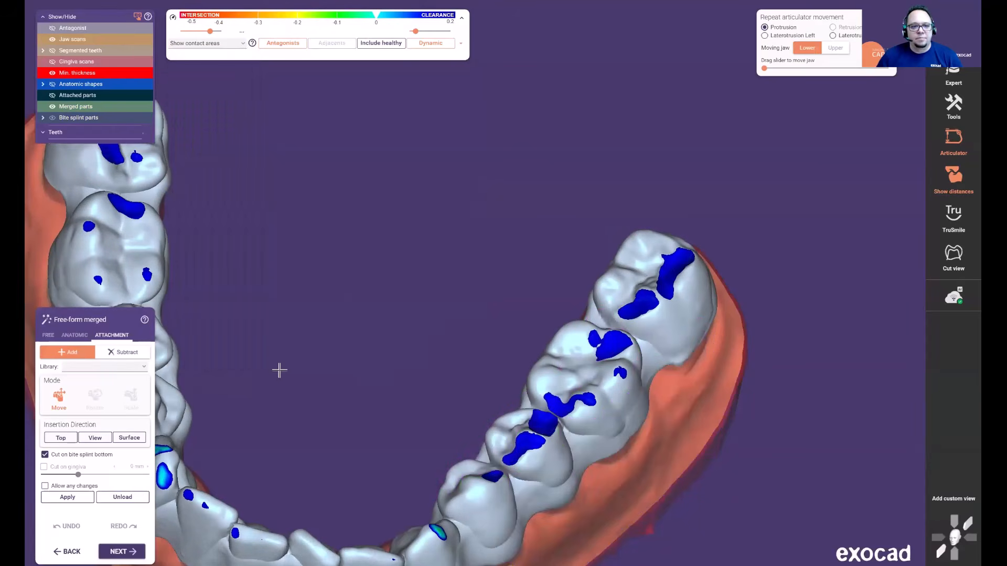
Load the attachment along a spline again and give it the PrimaryBar profile.
click(144, 366)
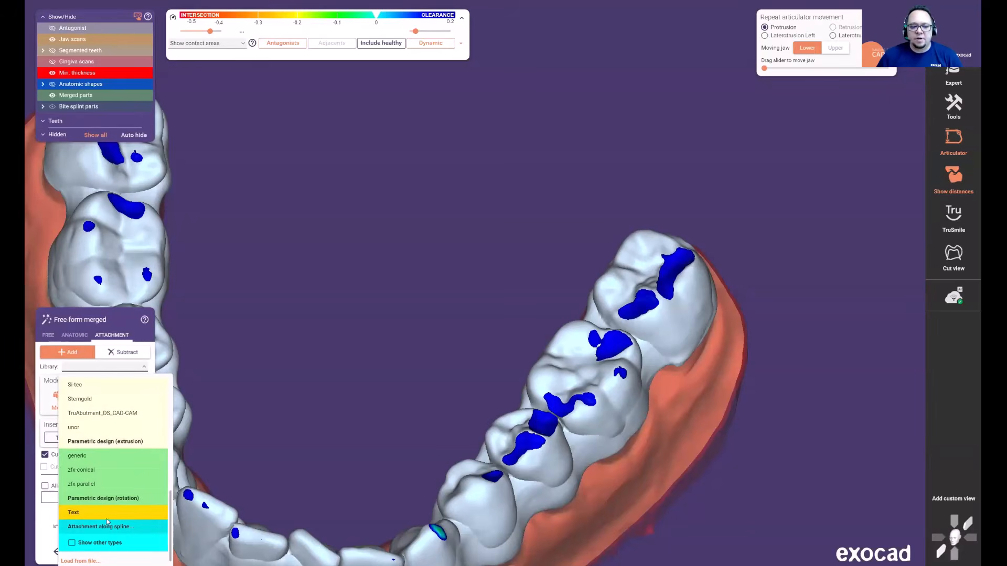
click(99, 527)
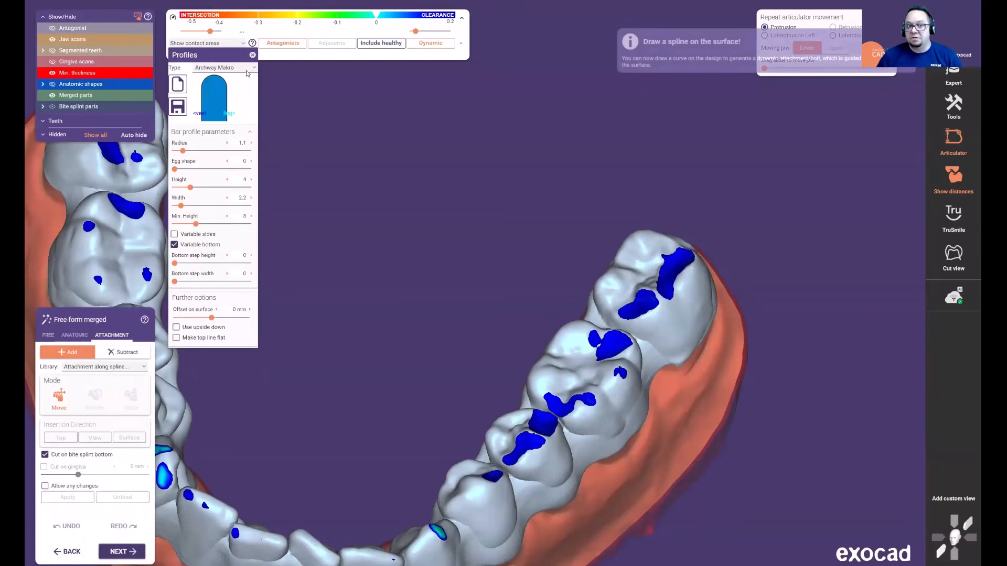
click(250, 72)
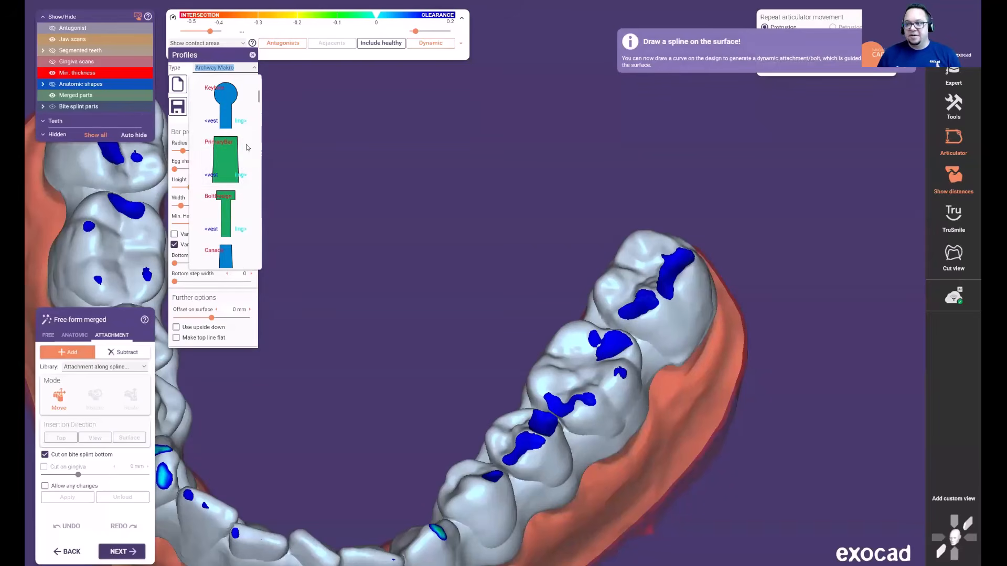
click(242, 155)
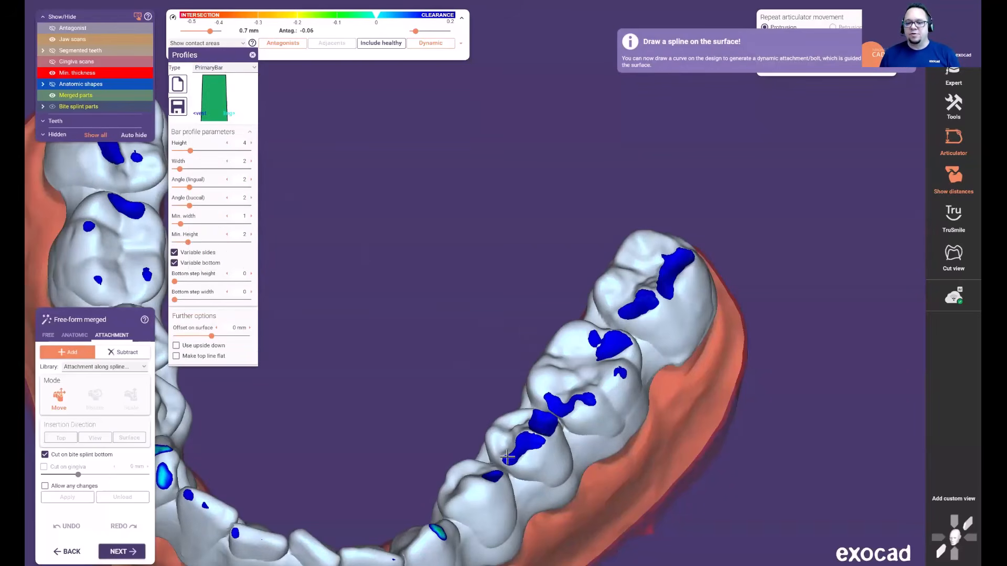
Draw the spline across the occlusal surfaces from the premolar to the last molar and set the bar width to 14.22.
click(515, 448)
click(574, 379)
click(624, 300)
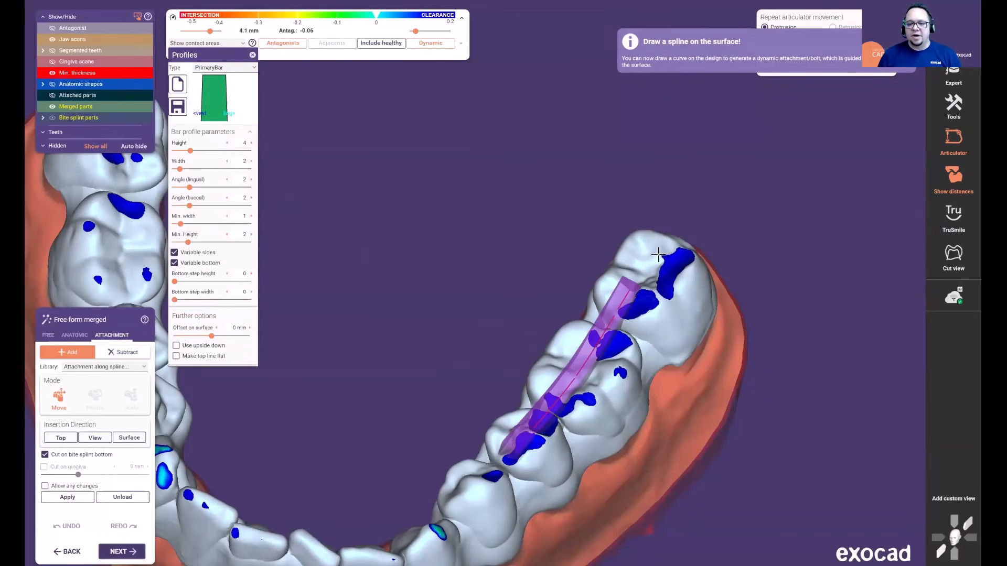
click(655, 256)
drag(180, 169, 244, 168)
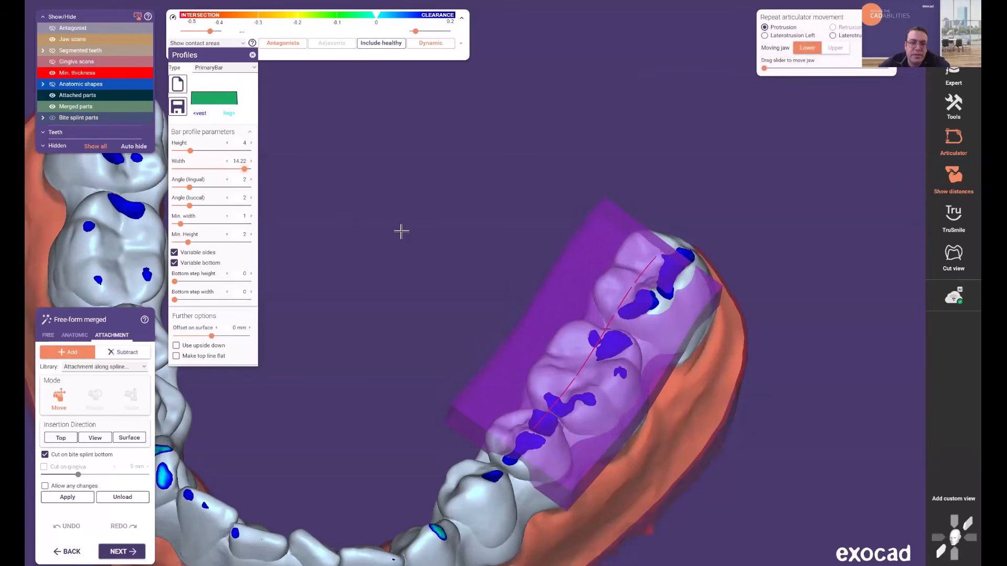
Set the bar's insertion direction to Surface and apply the attachment to the merged splint.
right_drag(401, 232, 394, 235)
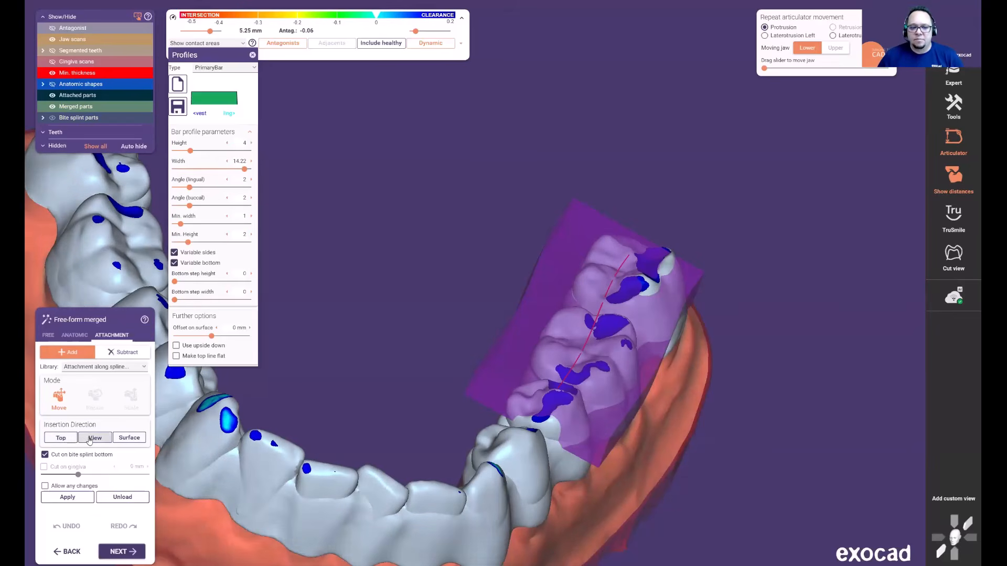
click(128, 437)
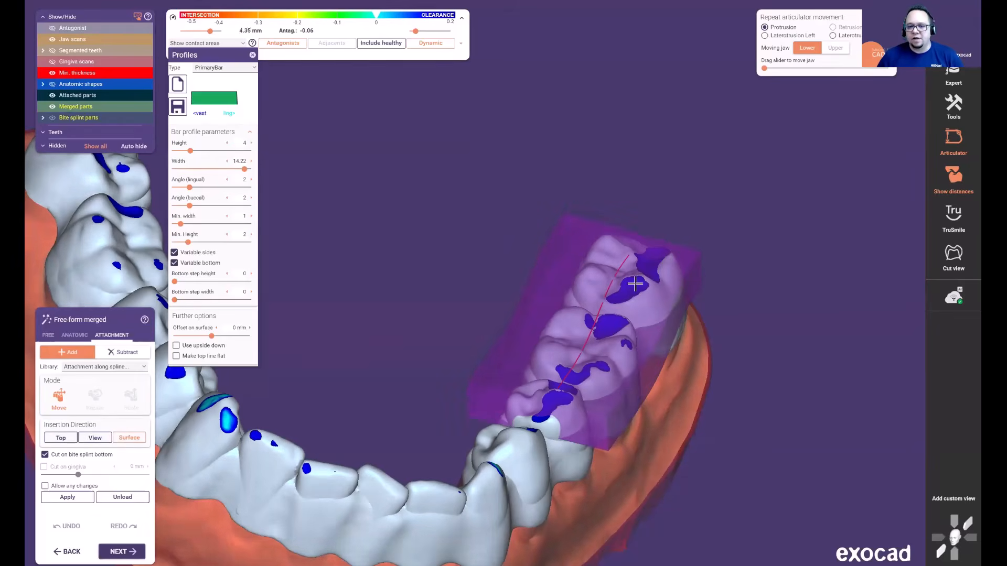
scroll(738, 338, down, 2)
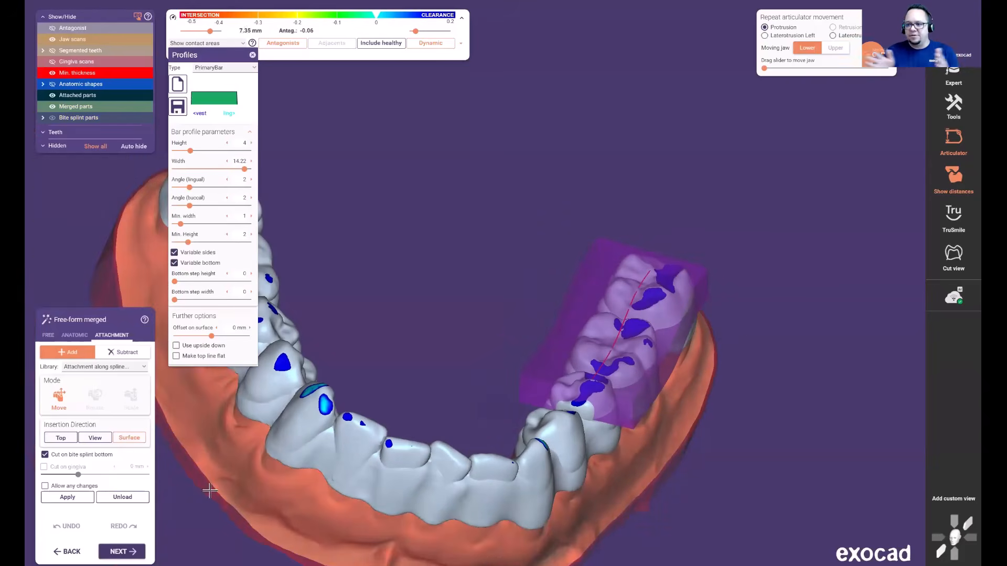
click(85, 501)
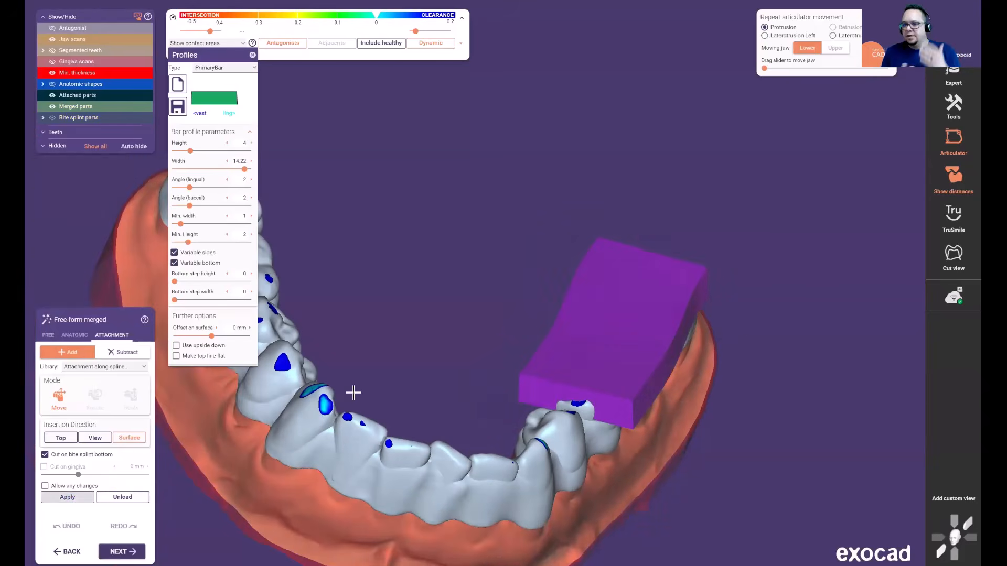
Move the loaded bar copy lingually off the posterior teeth and dismiss it.
scroll(447, 333, down, 3)
right_drag(448, 333, 450, 328)
right_drag(539, 349, 541, 347)
drag(541, 347, 463, 293)
scroll(602, 241, down, 3)
right_drag(603, 242, 600, 263)
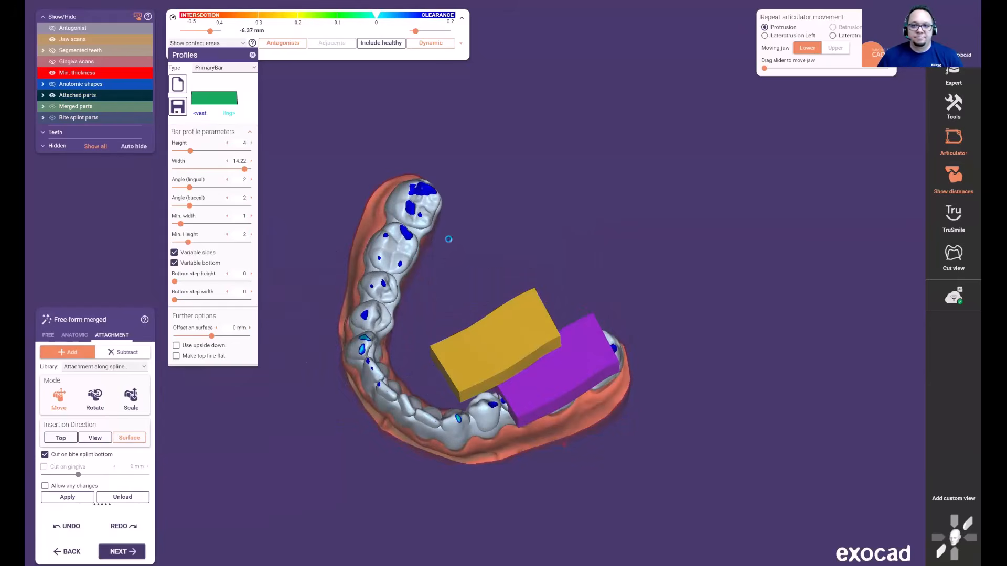
double_click(485, 321)
Review the added bar, close the bar profile settings, finish free-forming and save the modifications to the bite splint.
right_drag(577, 474, 562, 411)
scroll(566, 391, up, 3)
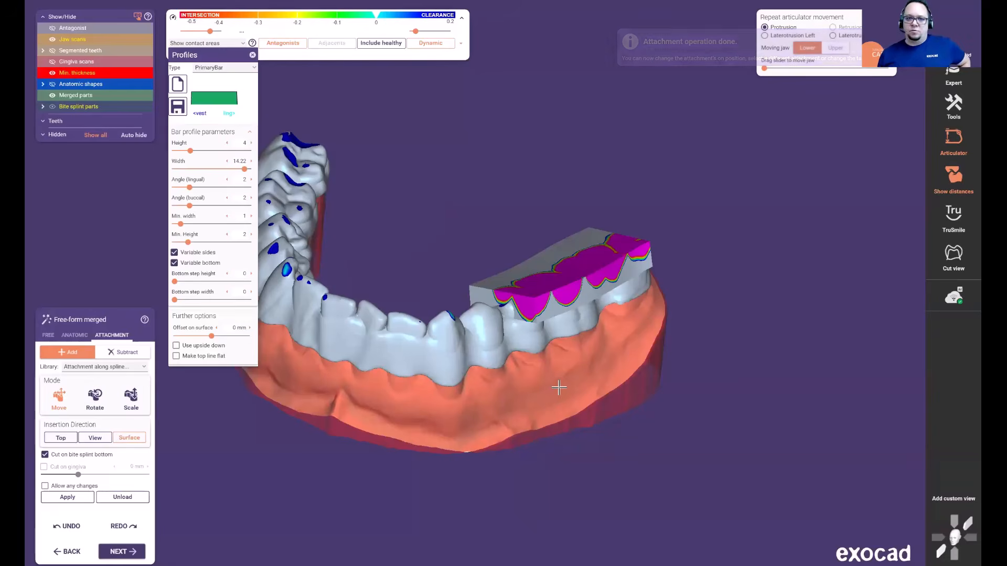
middle_drag(318, 475, 402, 492)
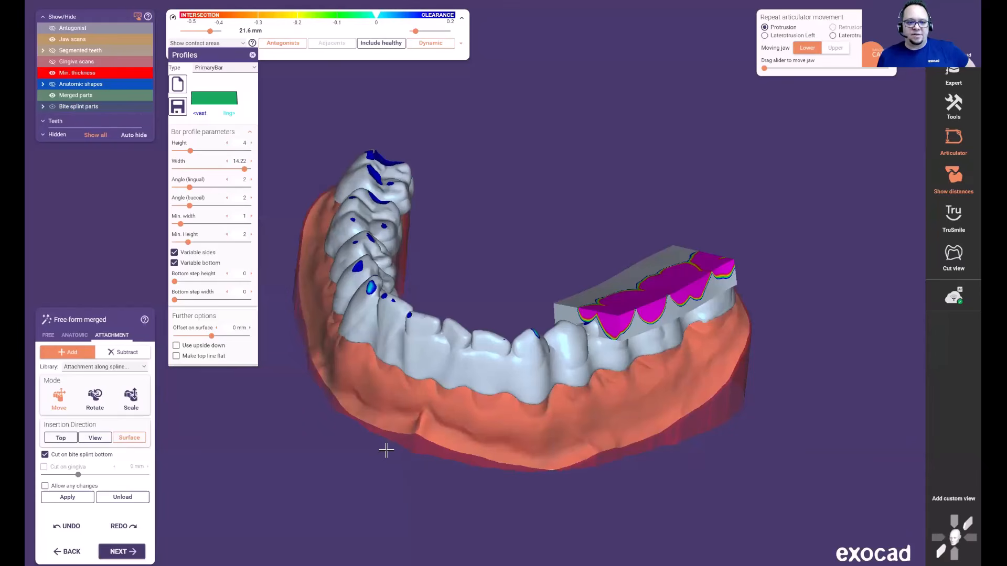
click(253, 55)
scroll(336, 283, down, 3)
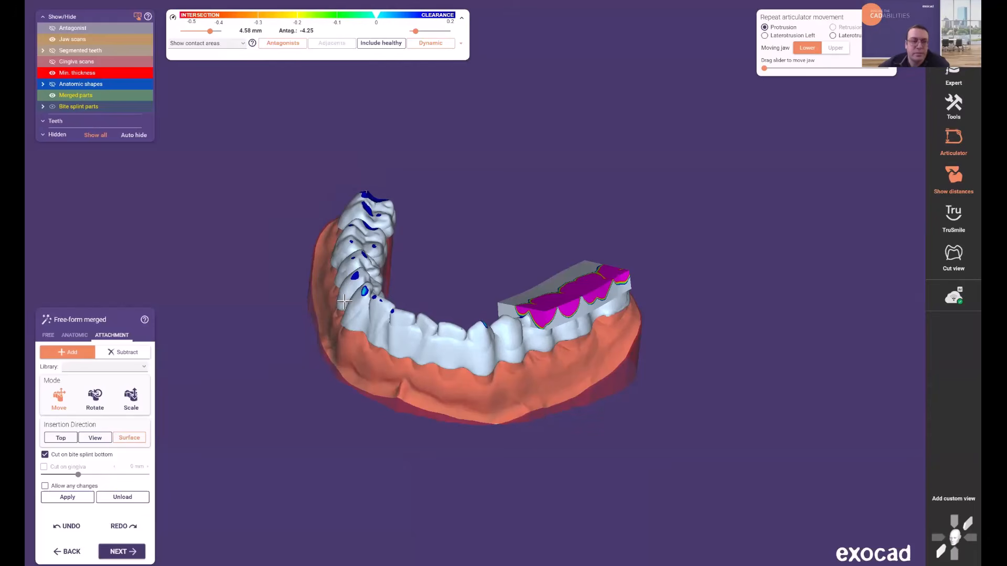
click(121, 552)
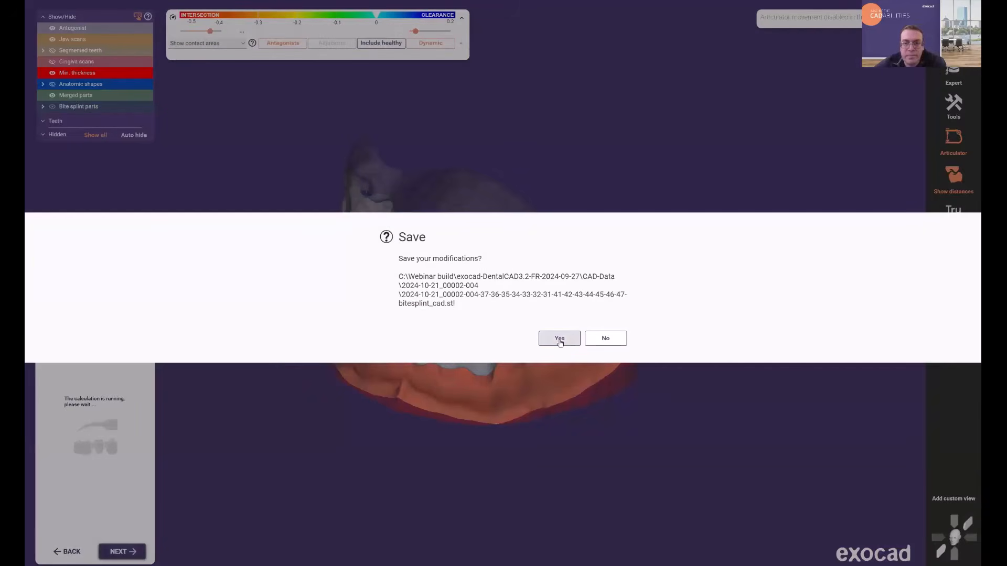
click(558, 338)
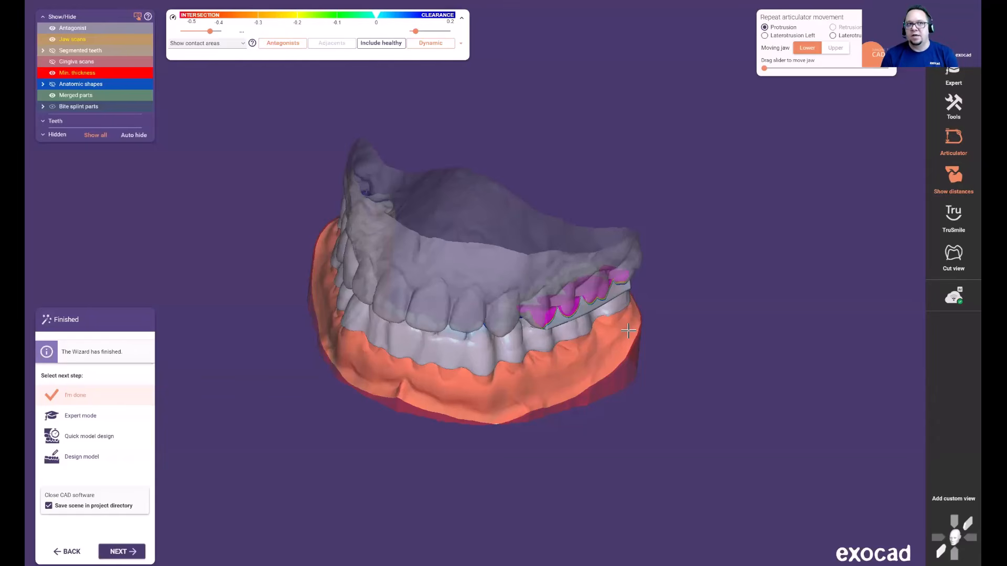
Hide the minimum thickness display, turn on TruSmile rendering and view the finished splint against the antagonist from the side.
click(55, 75)
right_drag(468, 356, 636, 357)
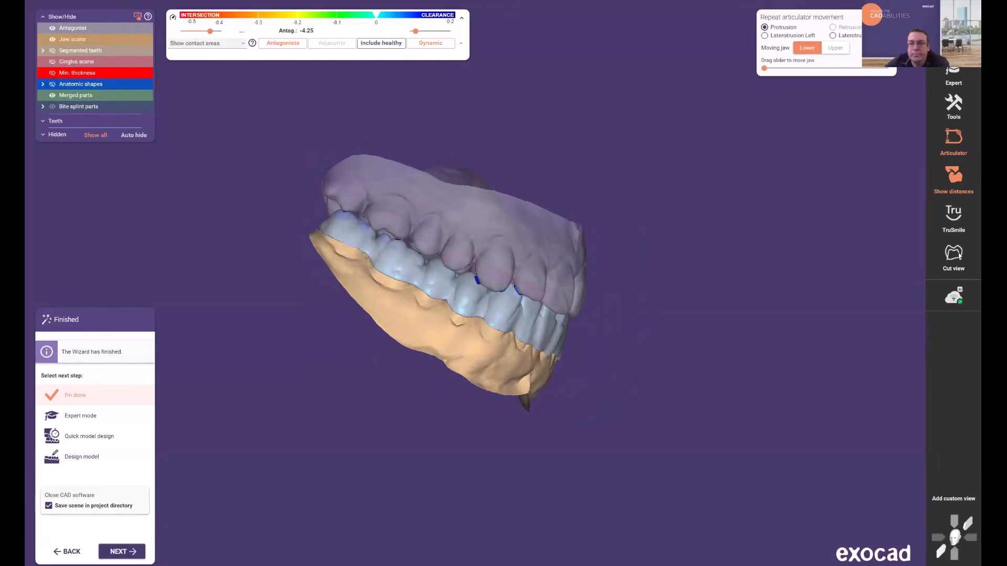
click(957, 222)
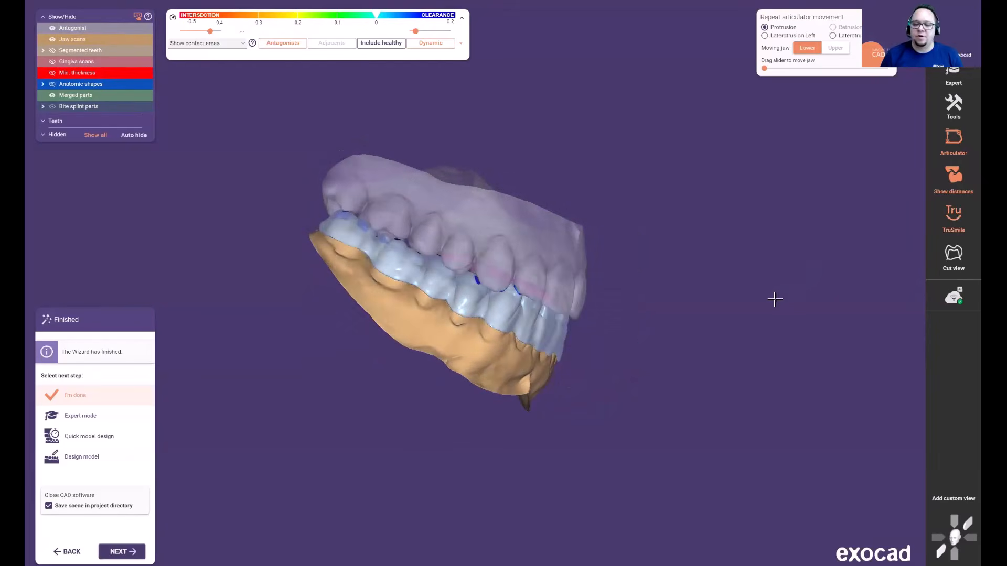
right_drag(773, 297, 622, 307)
scroll(404, 351, up, 3)
middle_drag(383, 400, 504, 449)
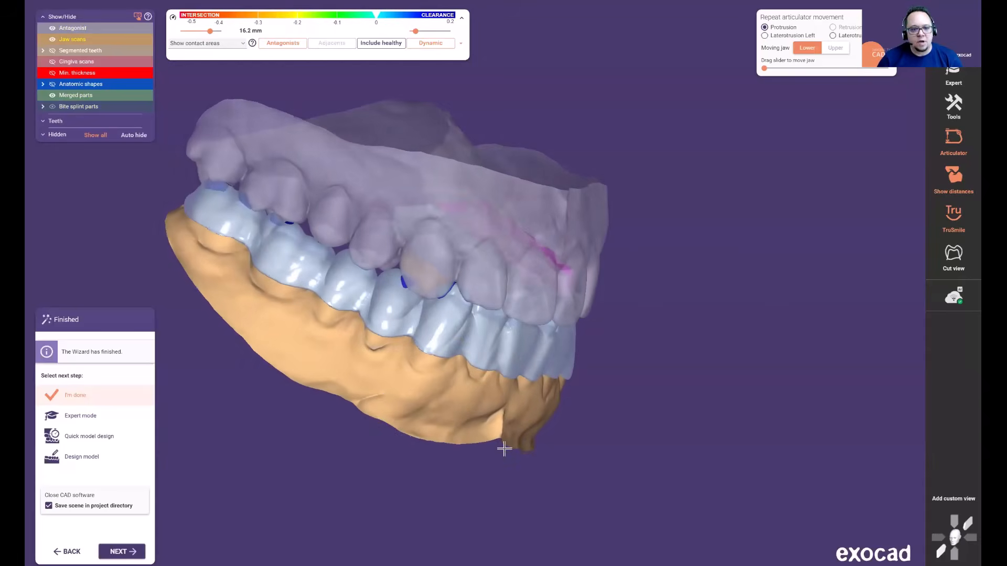